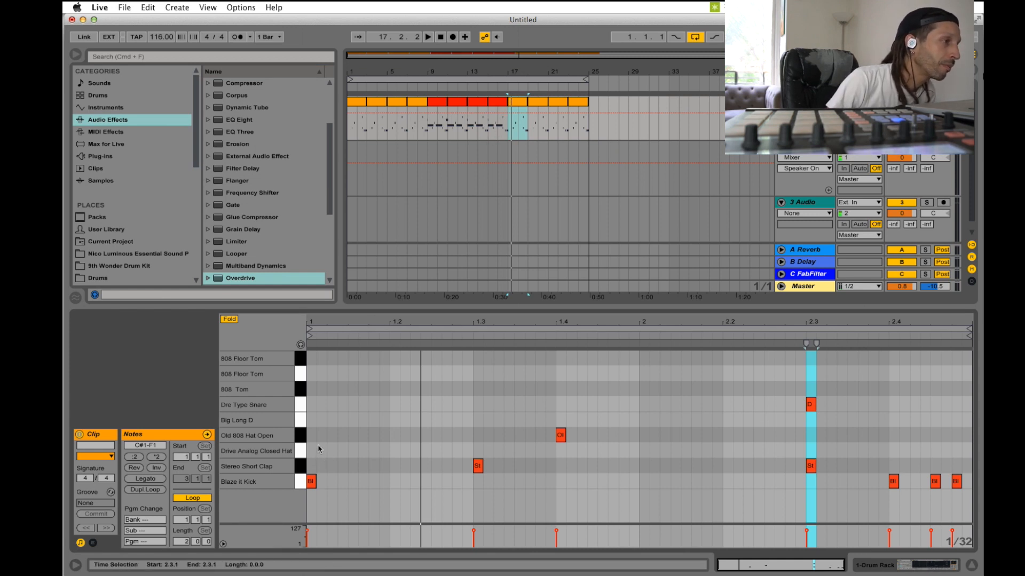
- Add a Big Long D note on beat 1 of the bar 17 clip and colour that clip blue
double_click(311, 420)
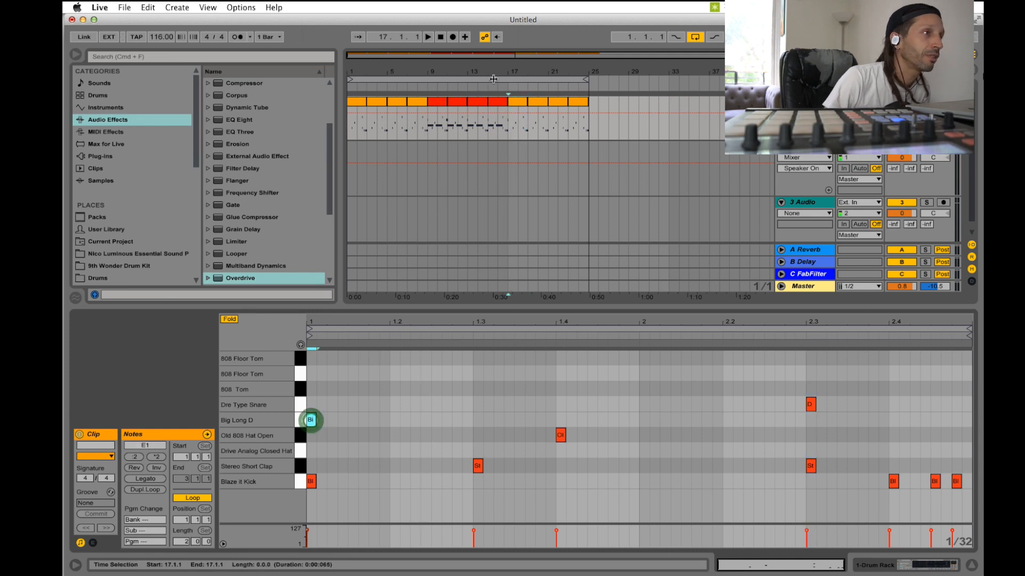
right_click(515, 101)
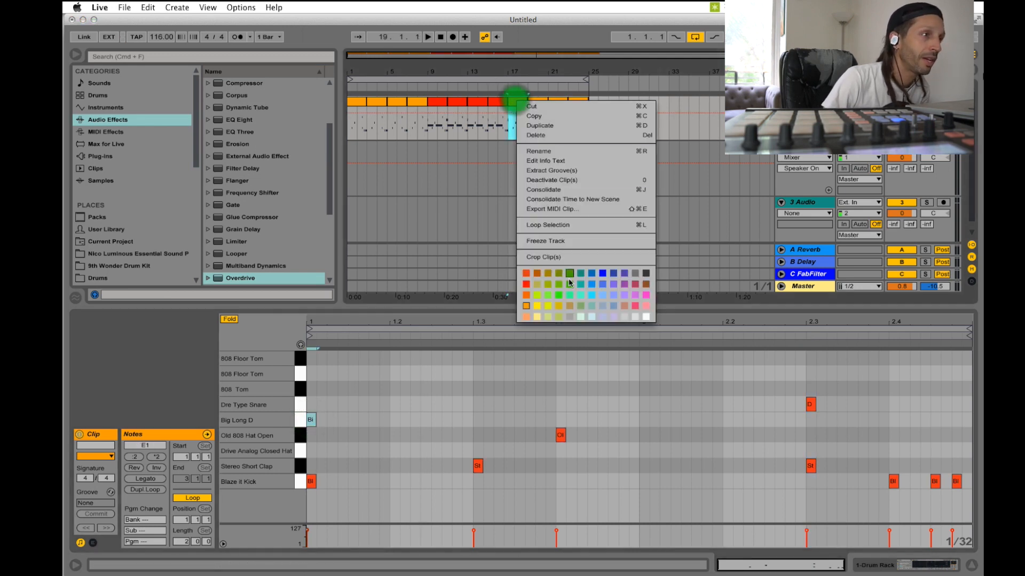
left_click(602, 275)
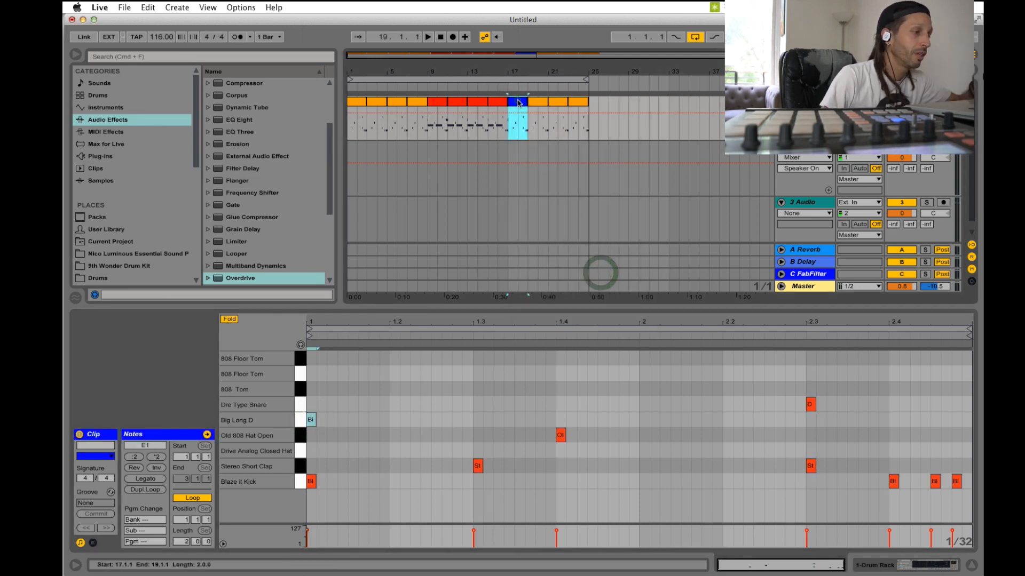
- Duplicate the blue clip at bar 17 three times so the copies fill the arrangement up to bar 25
key("super+d")
key("super+d")
key("super+d")
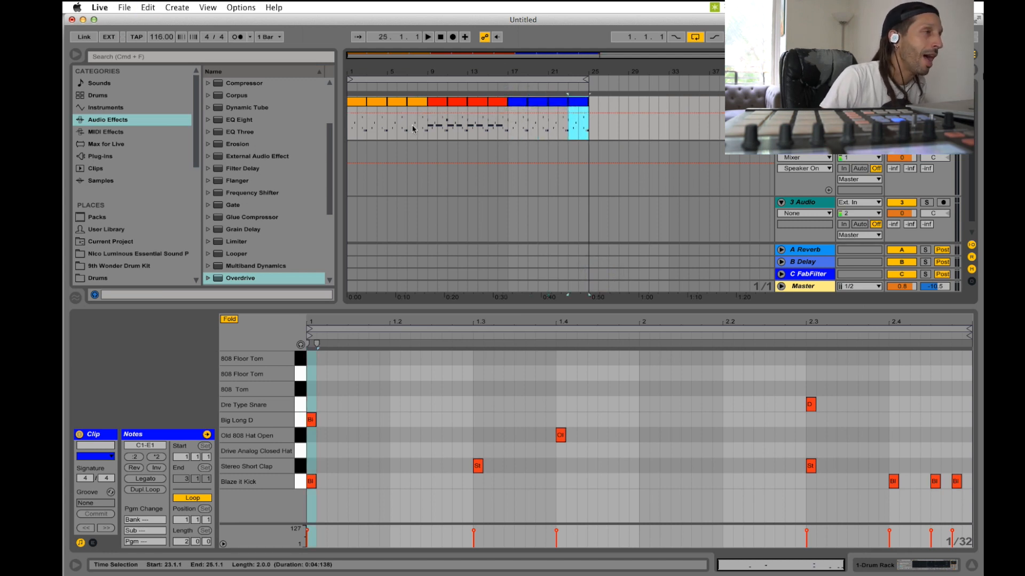
- Inspect the notes of the red clip at bar 9 and the blue clip at bar 17, and play back from bar 17
left_click(437, 105)
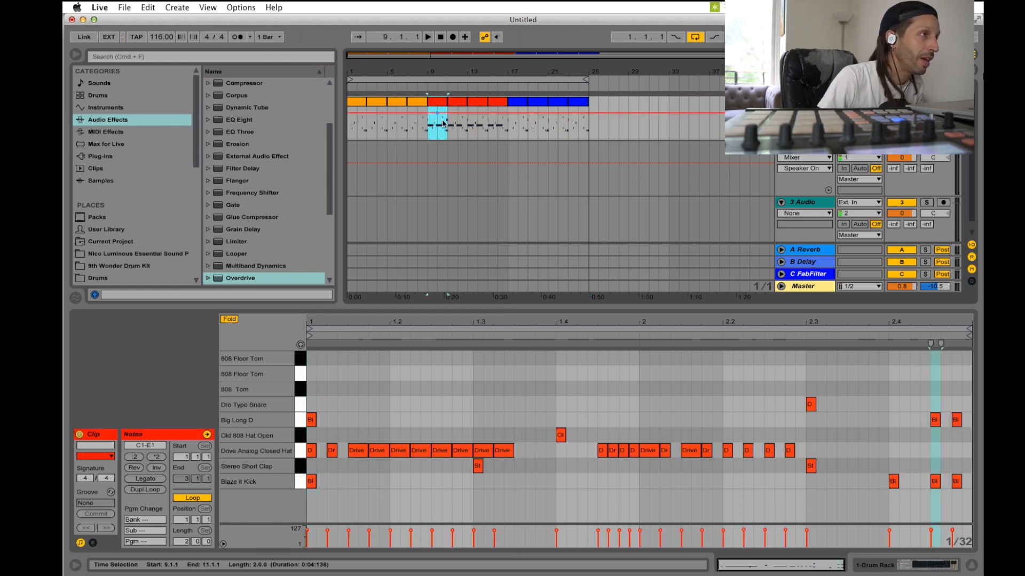
left_click(514, 104)
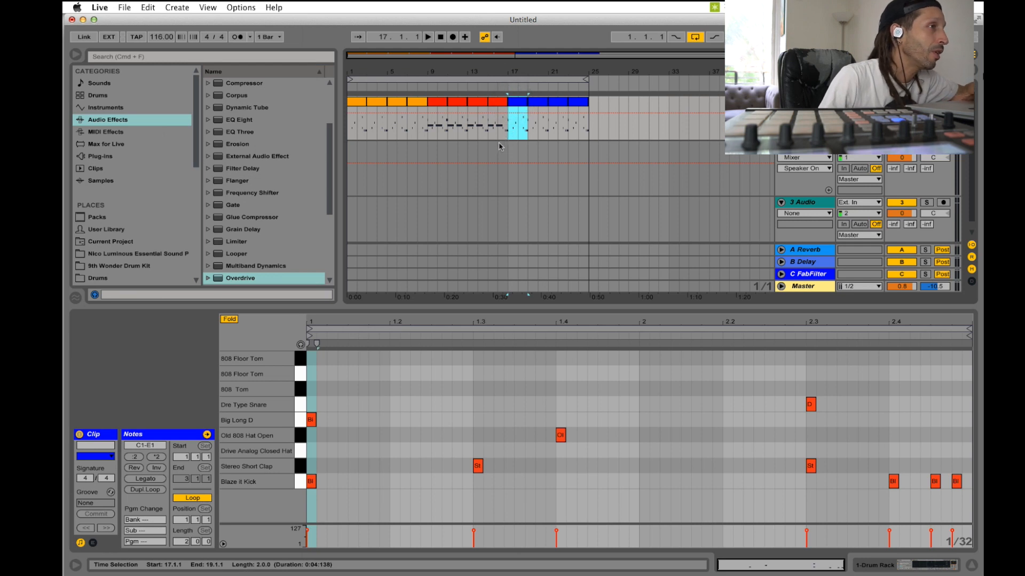
key("space")
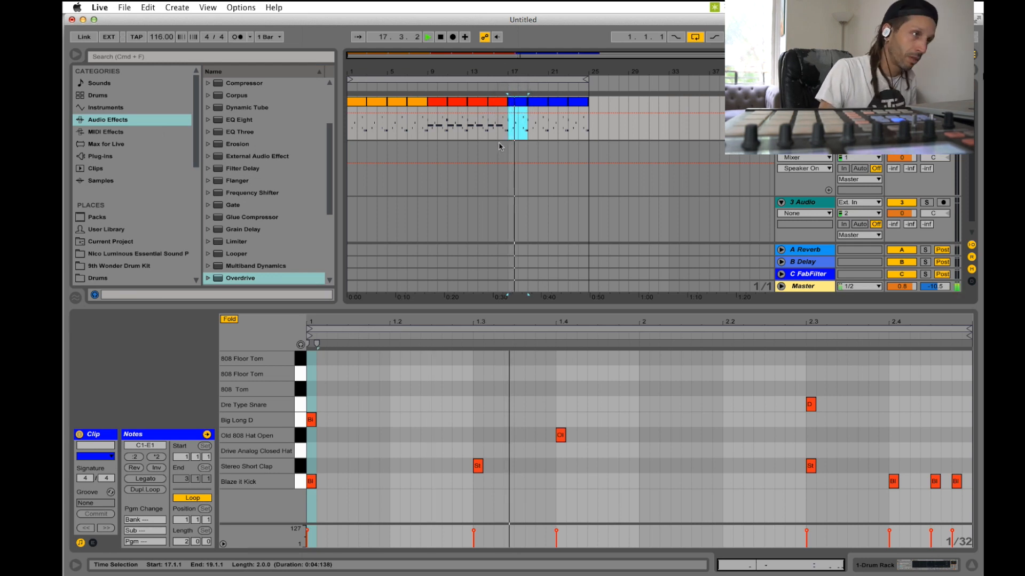
key("space")
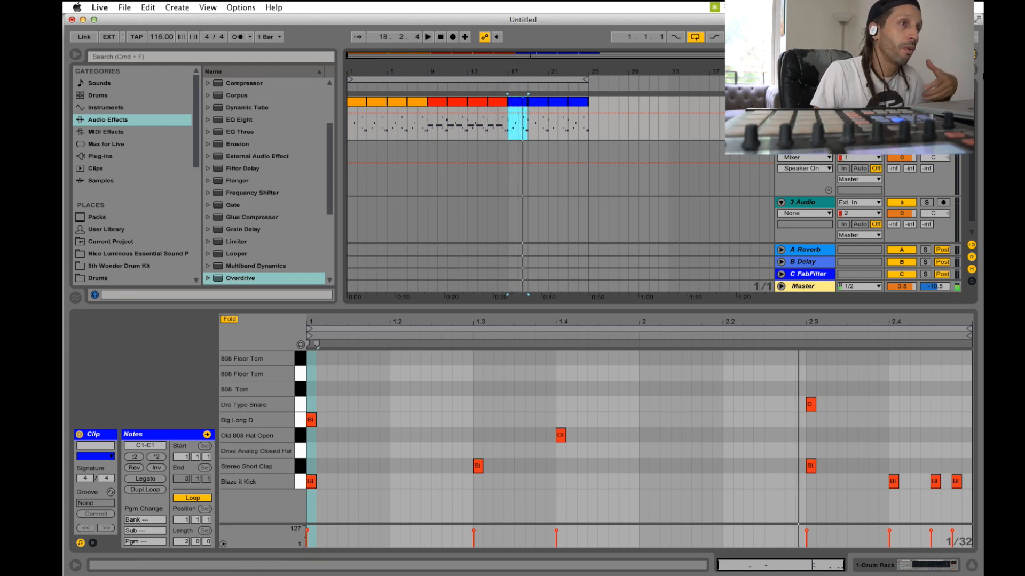
- Show the drum rack devices and audition the pad samples in NL One Shots, down to Cmin9 Lush.wav
key("shift+Tab")
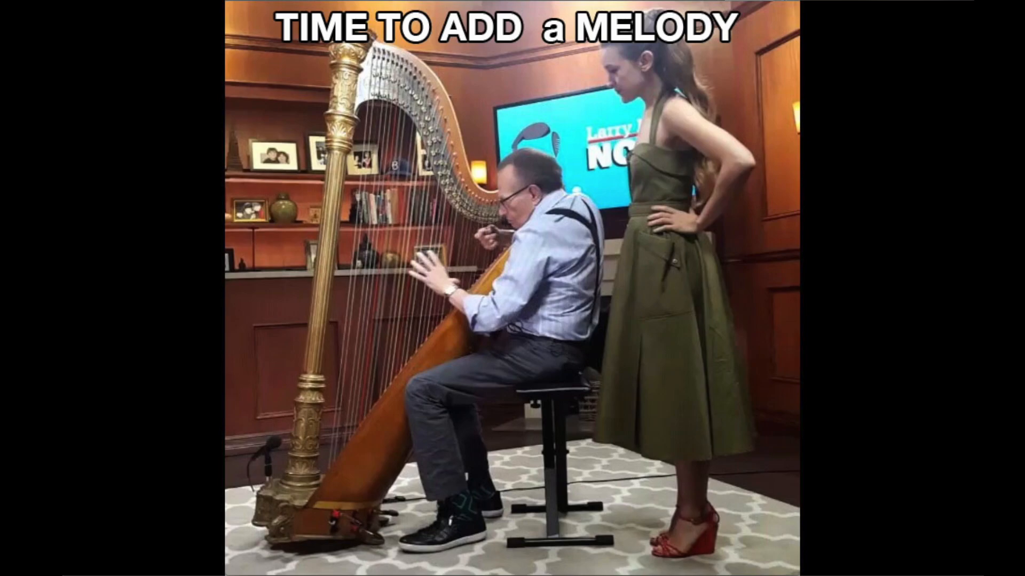
left_click(208, 107)
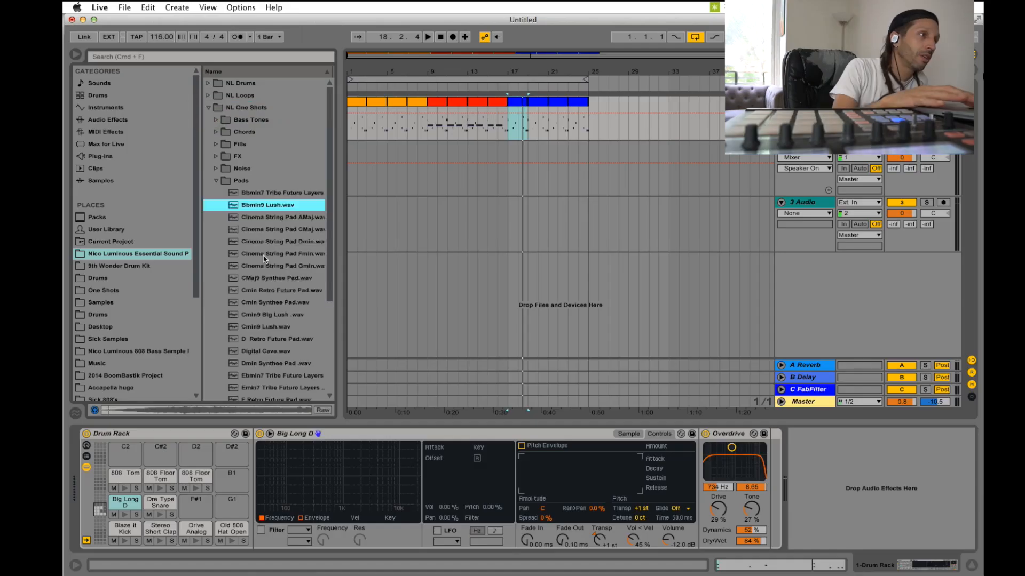
key("Down")
key("Down")
key("Down")
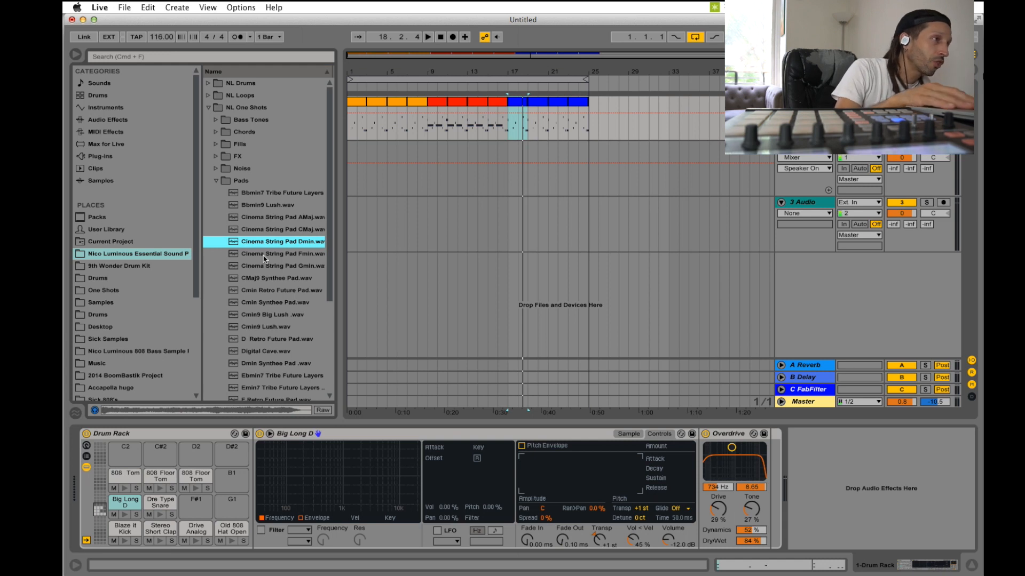
key("Down")
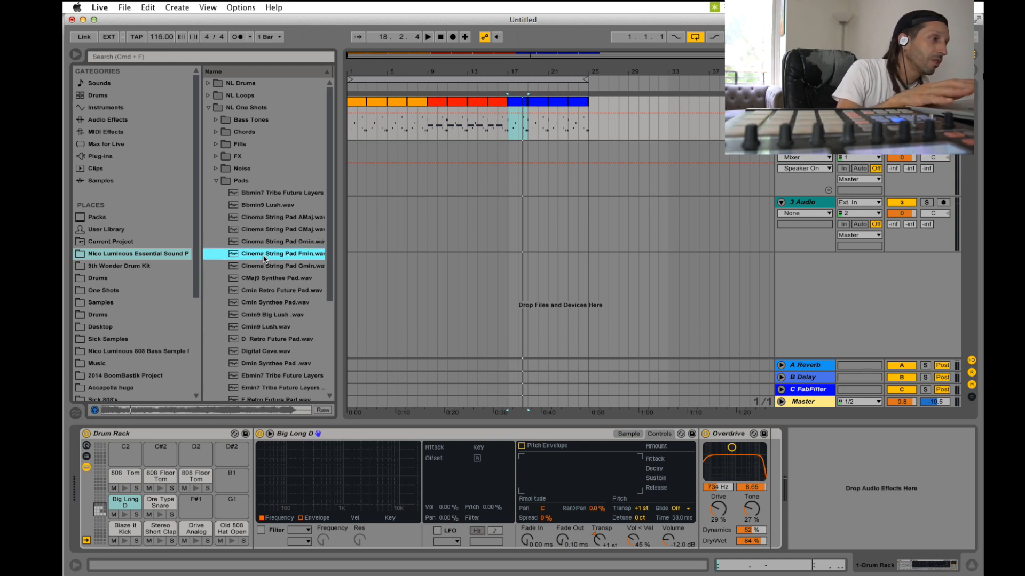
key("Down")
key("Down")
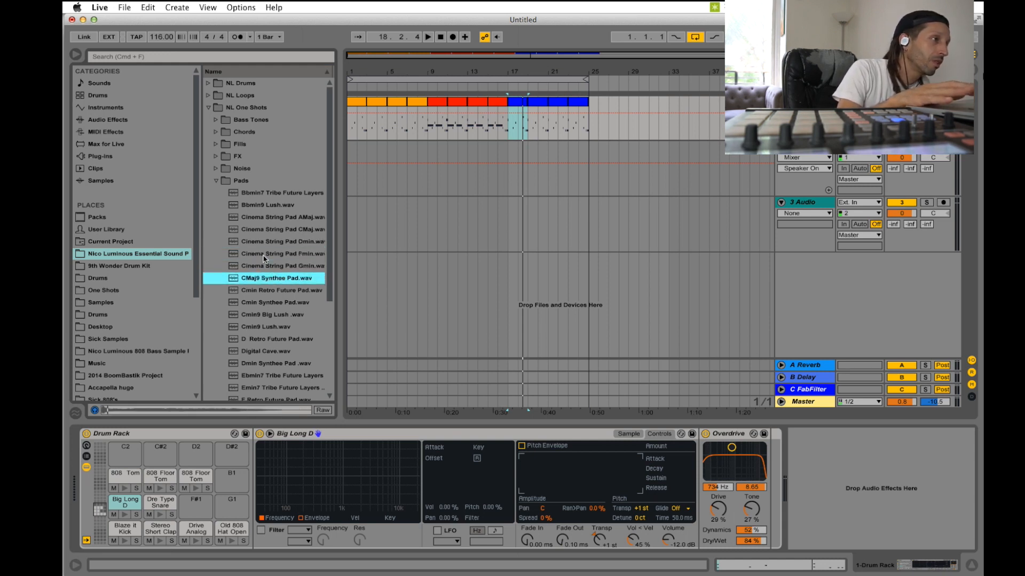
key("Down")
key("Down")
key("Down")
key("Down")
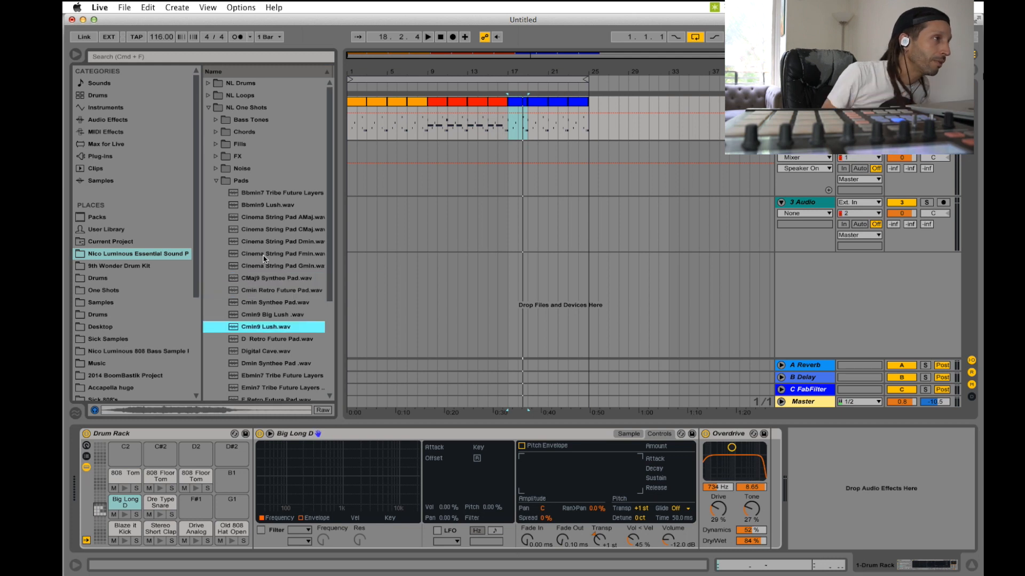
- Load Bb Dusty Emo Melody 120.wav from the NL Loops Melody folder onto the drum rack's empty C2 pad
left_click(217, 181)
left_click(208, 96)
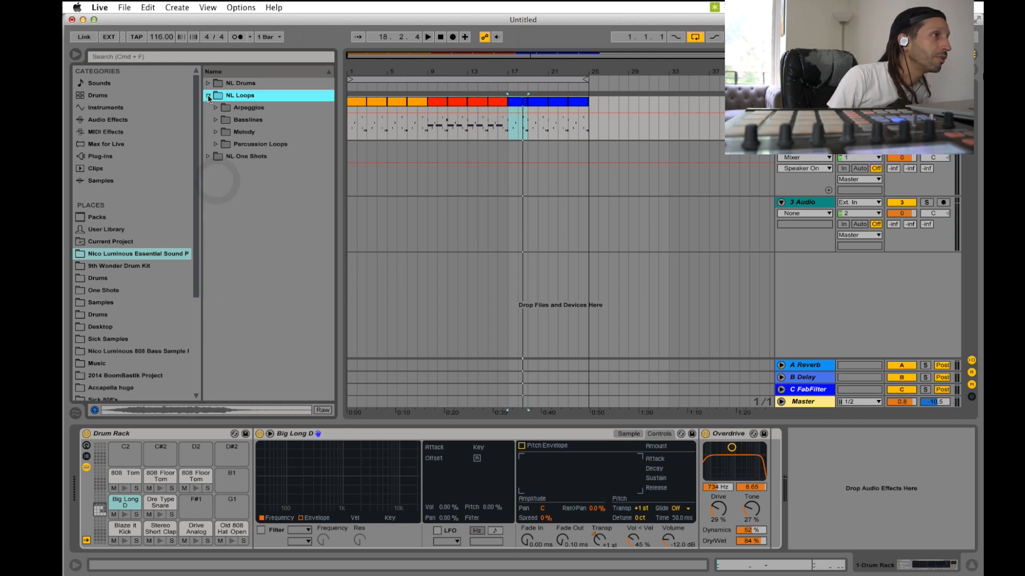
left_click(216, 132)
left_click(233, 156)
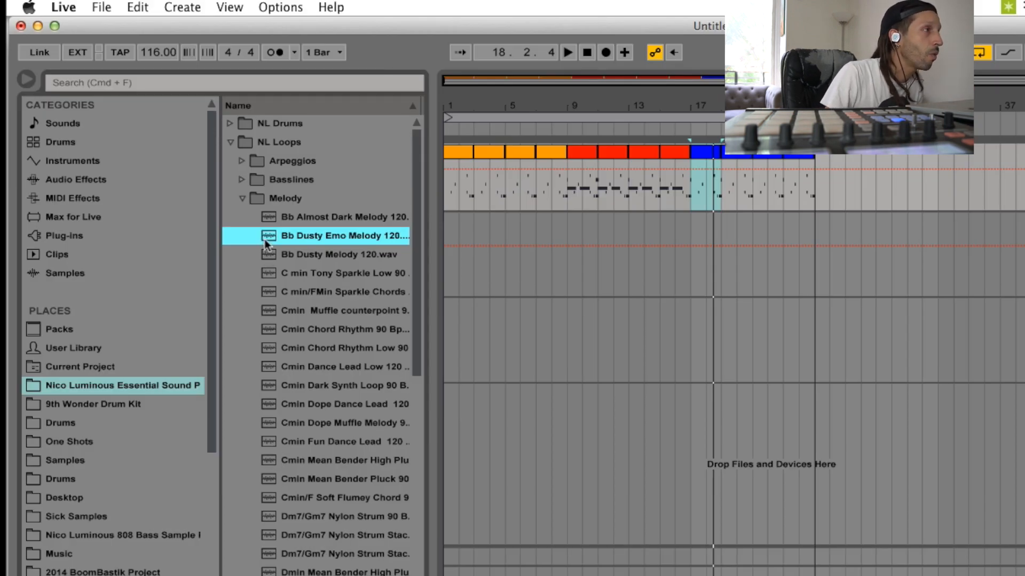
left_click_drag(266, 238, 91, 444)
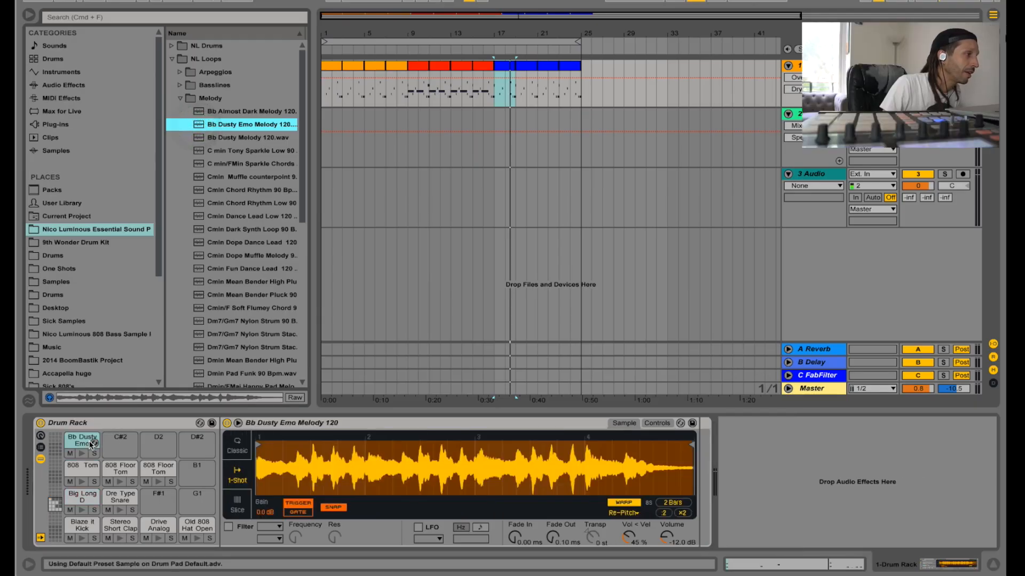
- Add a Bb Dusty Emo Melody note on beat 1 of the first orange clip and play the arrangement
double_click(330, 72)
double_click(287, 342)
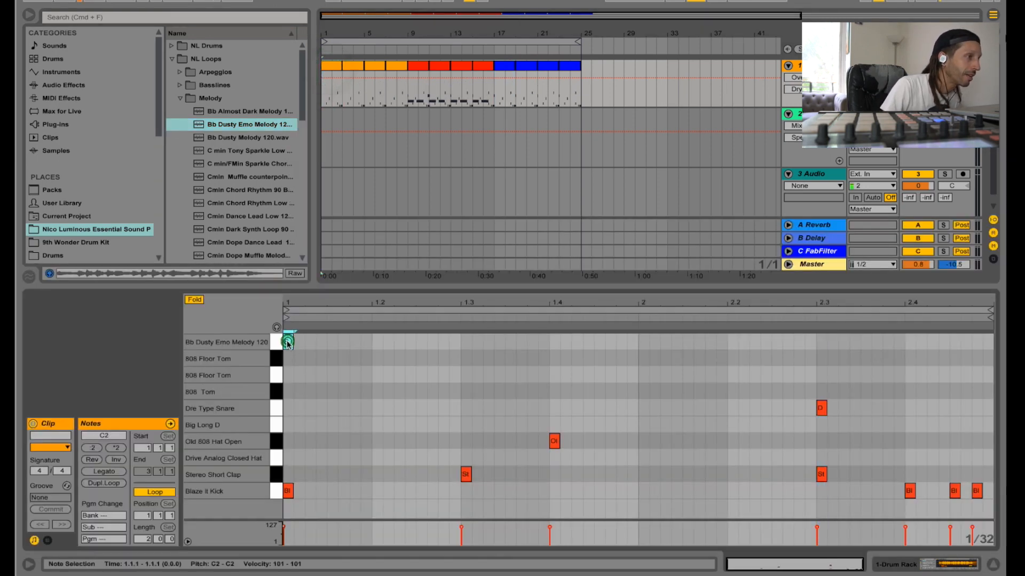
key("space")
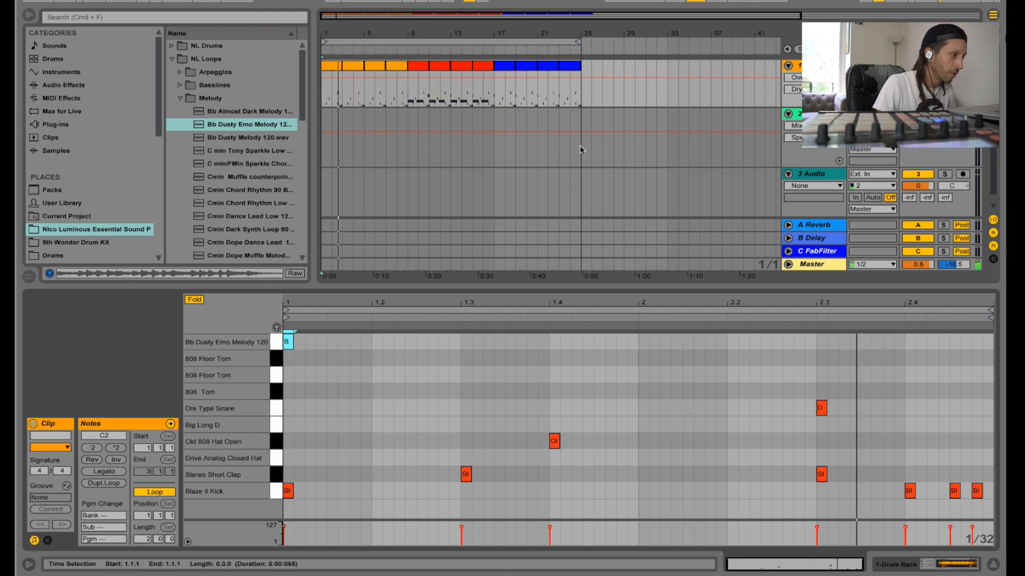
- Unfold the drum rack's chains in the Session mixer and lower the Bb Dusty chain volume to -9.1 dB during playback
key("Tab")
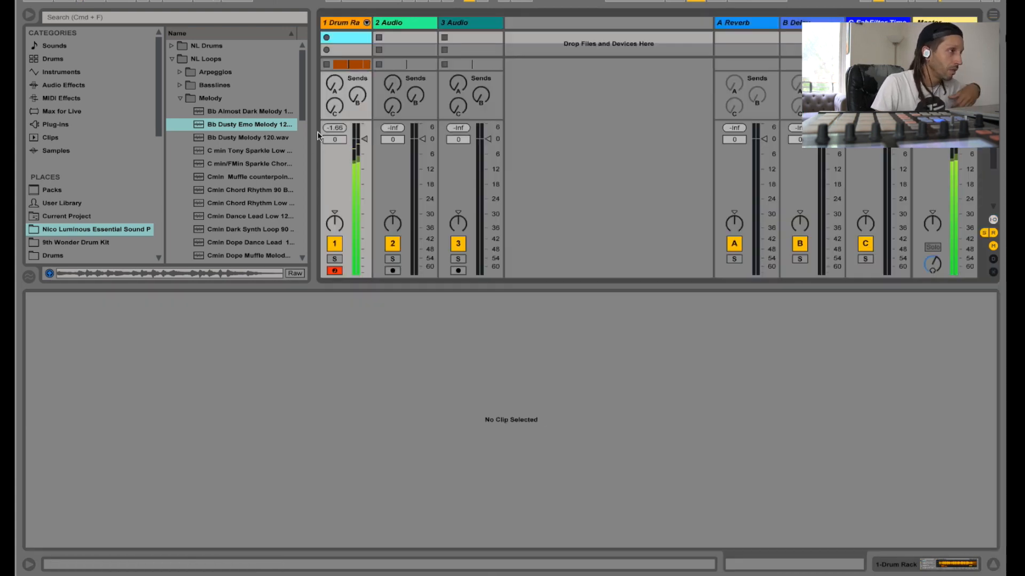
left_click(367, 23)
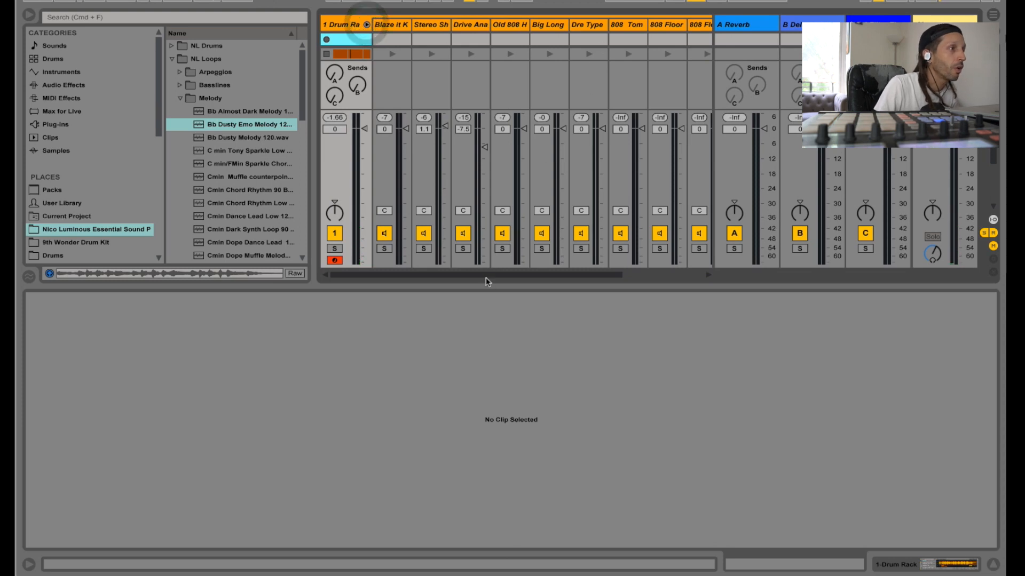
left_click_drag(492, 276, 545, 402)
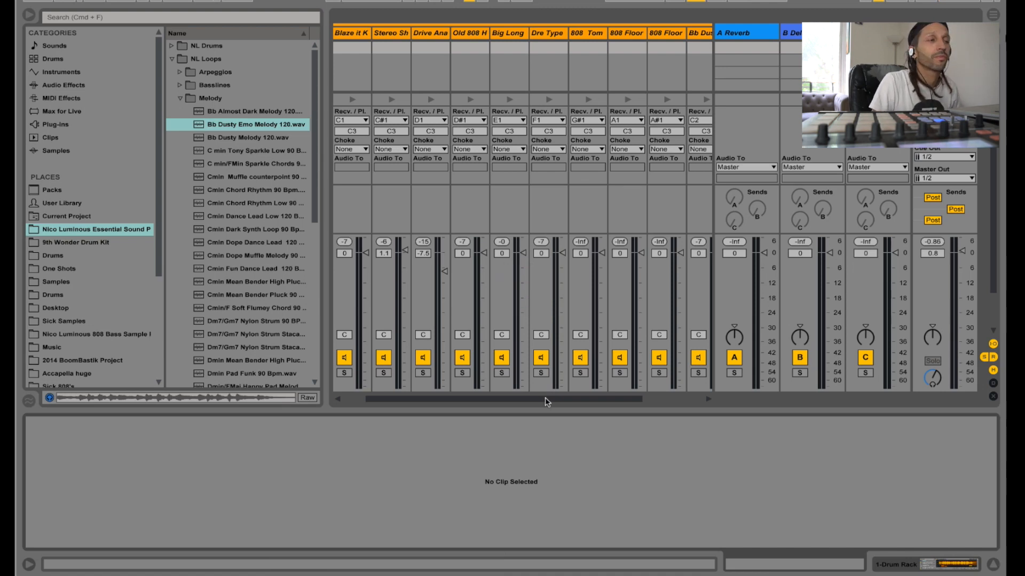
left_click_drag(545, 398, 551, 400)
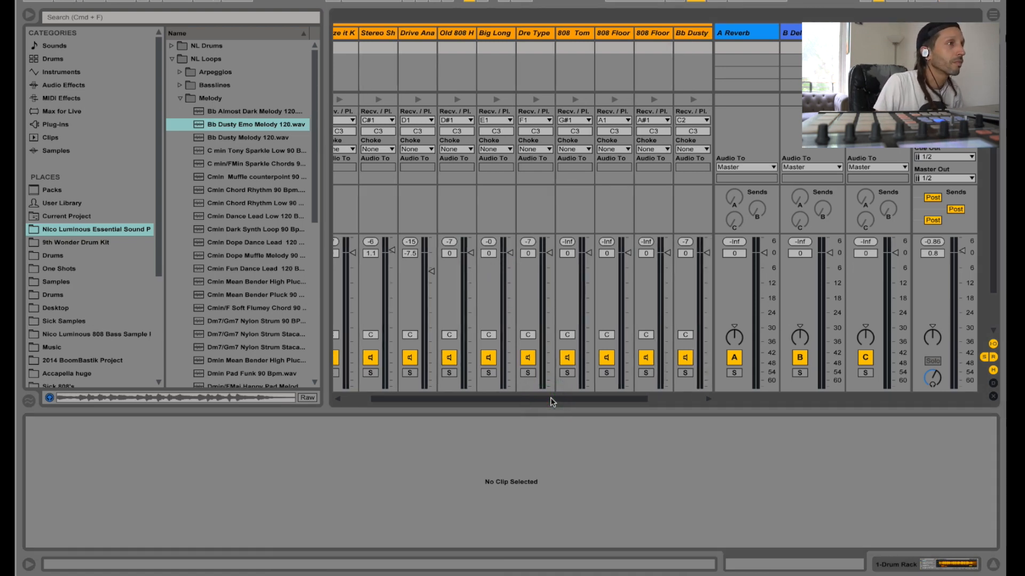
key("space")
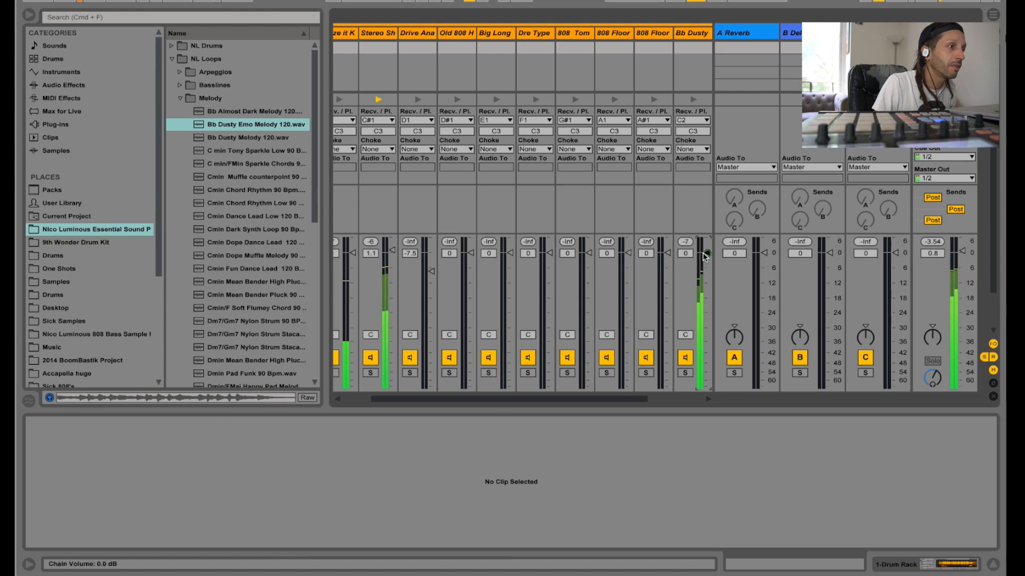
left_click_drag(714, 259, 713, 282)
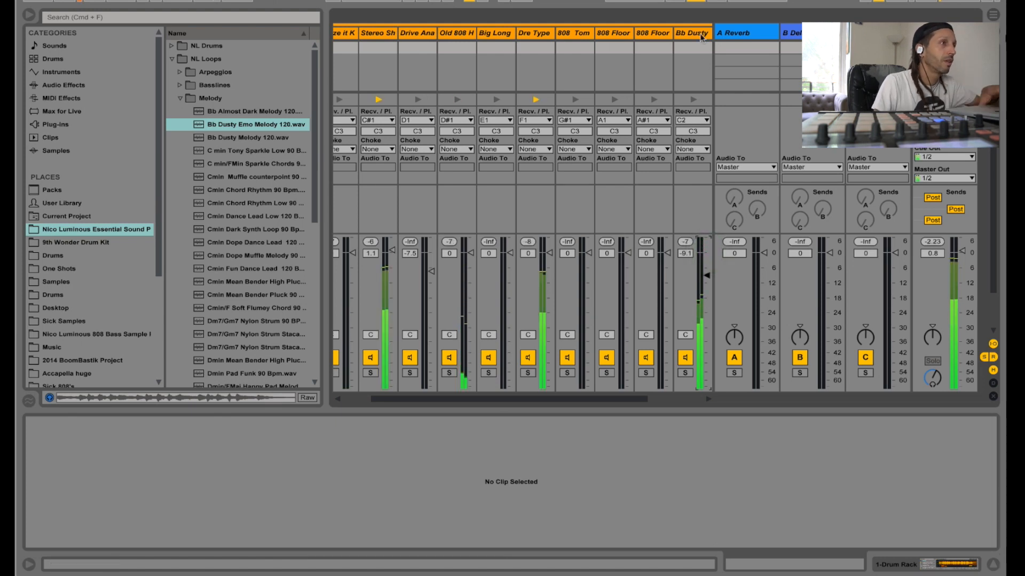
key("space")
- Try to add an Auto Filter audio effect to the Bb Dusty chain
left_click(63, 84)
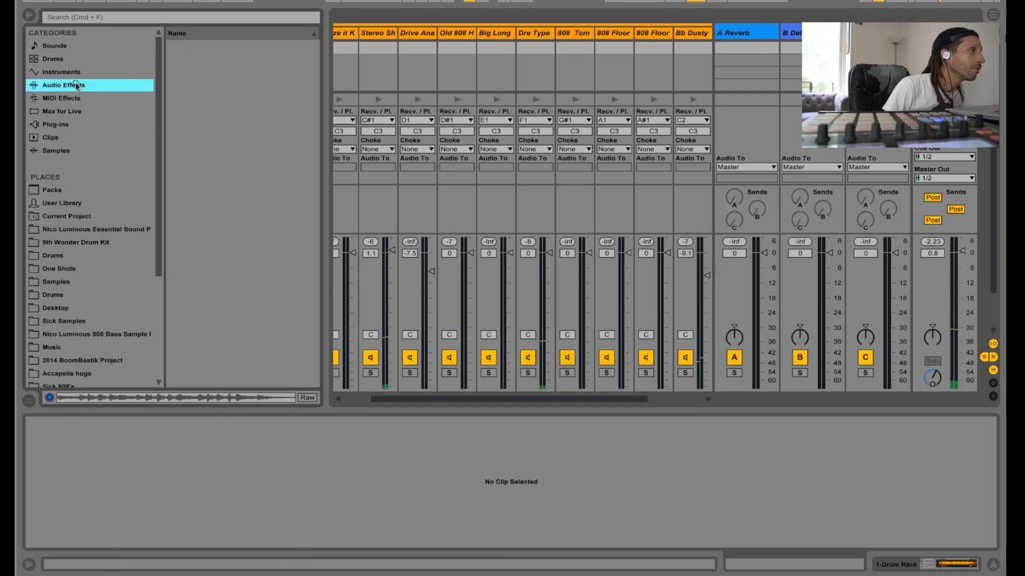
scroll(192, 133, "up", 3)
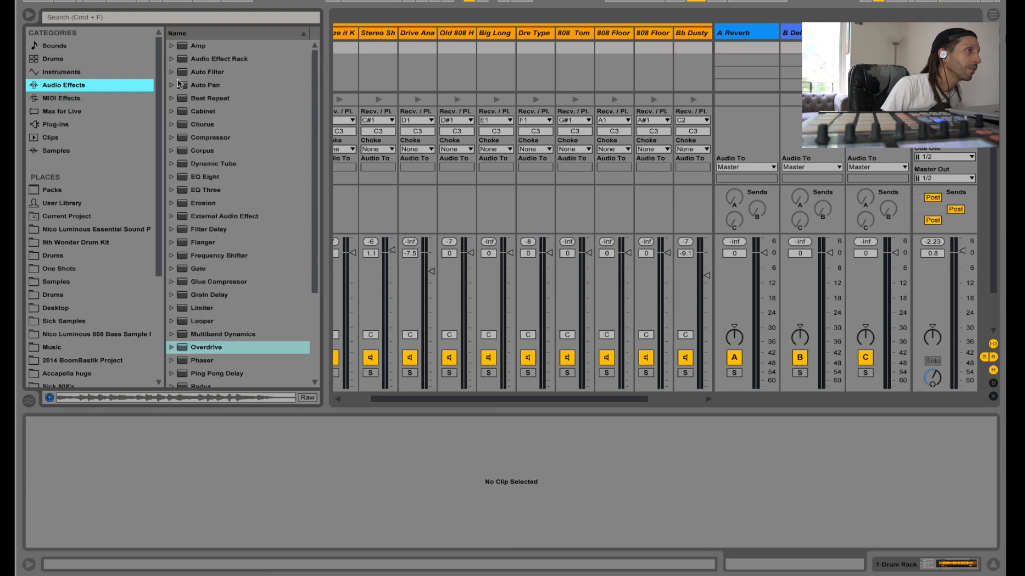
left_click_drag(183, 73, 694, 64)
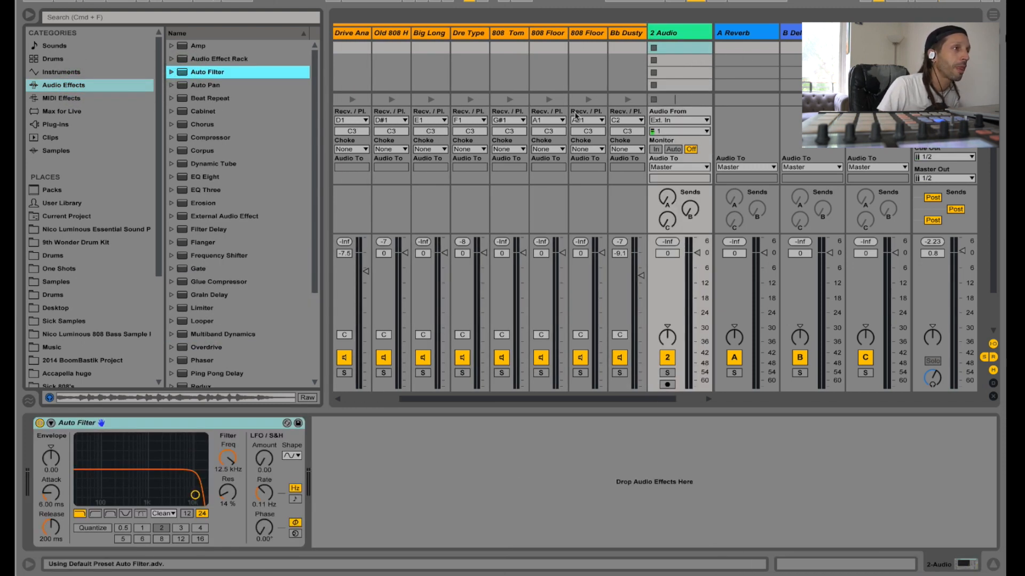
- Select the Bb Dusty chain in the mixer and bring its full sample device into view
scroll(632, 39, "left", 3)
left_click(632, 37)
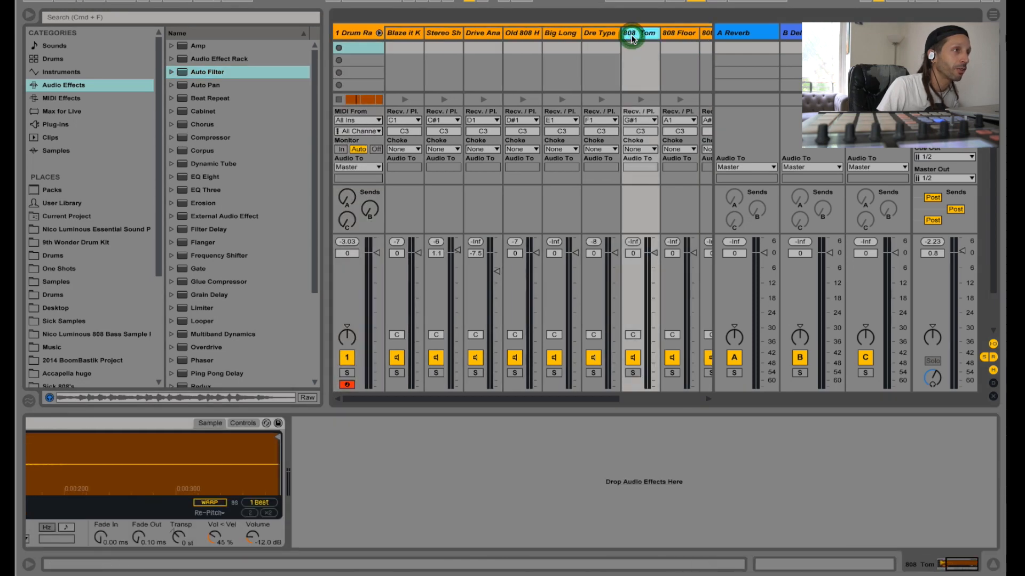
left_click_drag(517, 398, 581, 391)
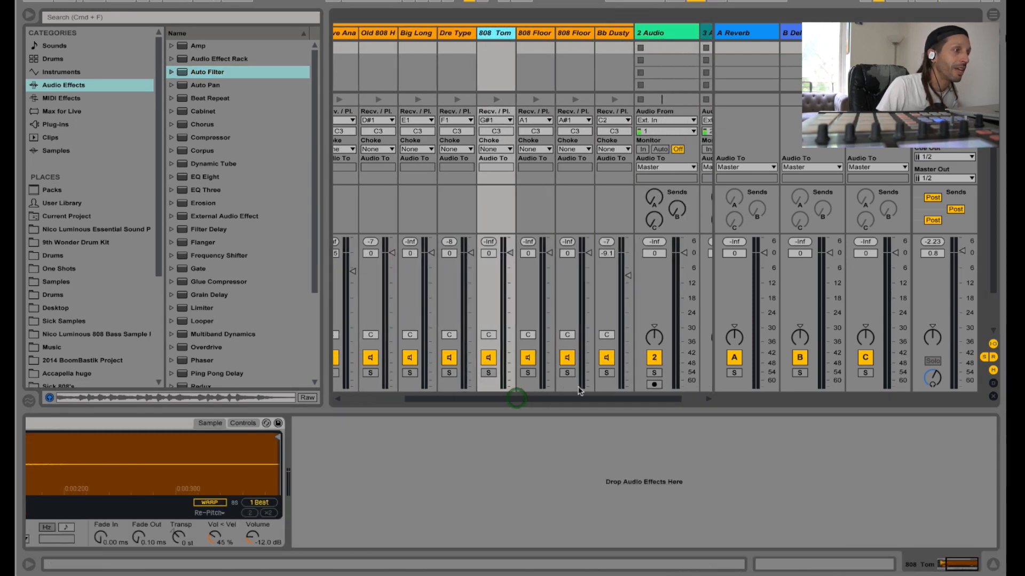
left_click(609, 33)
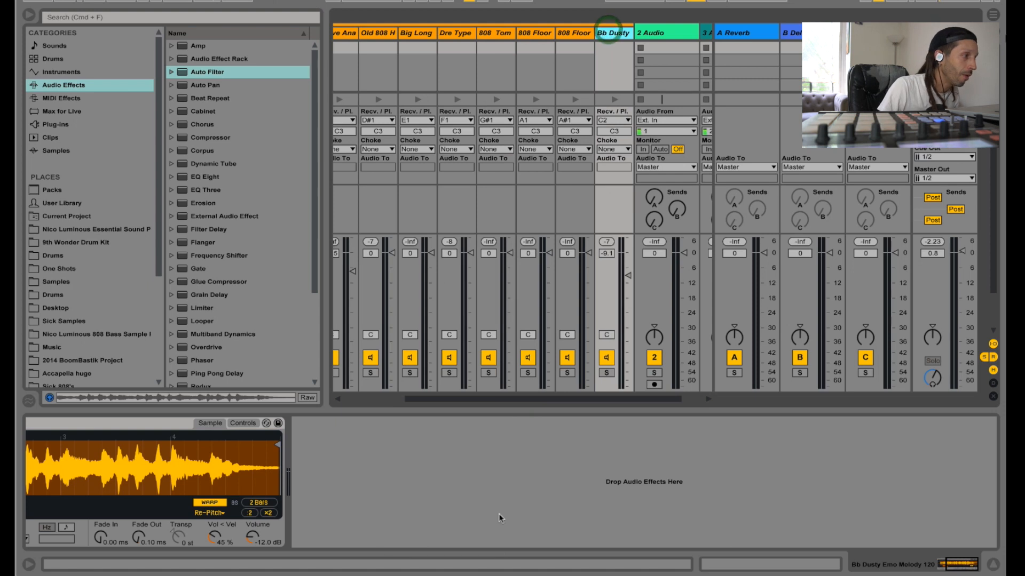
left_click(961, 567)
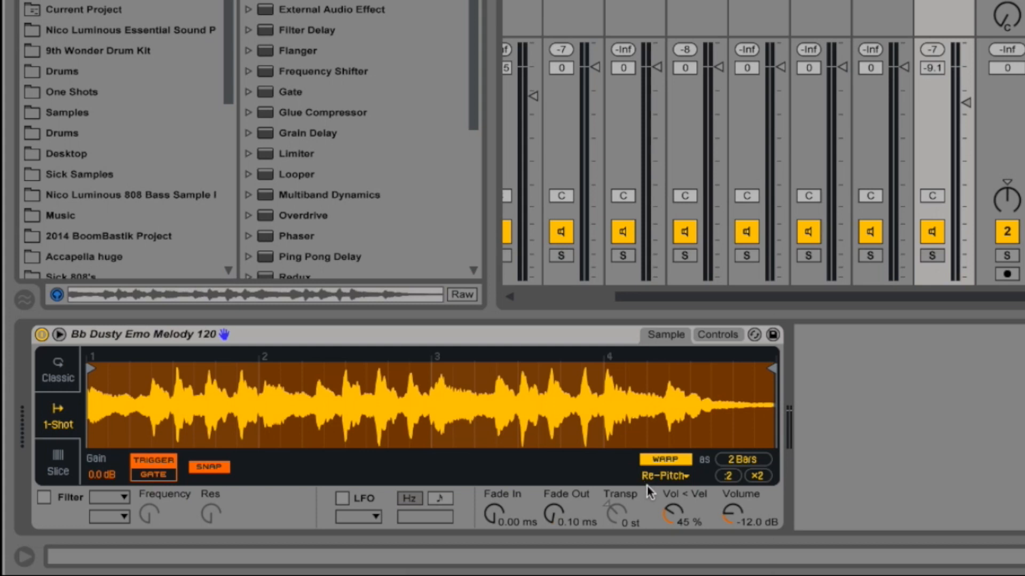
- Enable the melody sample's filter as a band-pass and set its frequency to 661 Hz and resonance to 42%
left_click(44, 499)
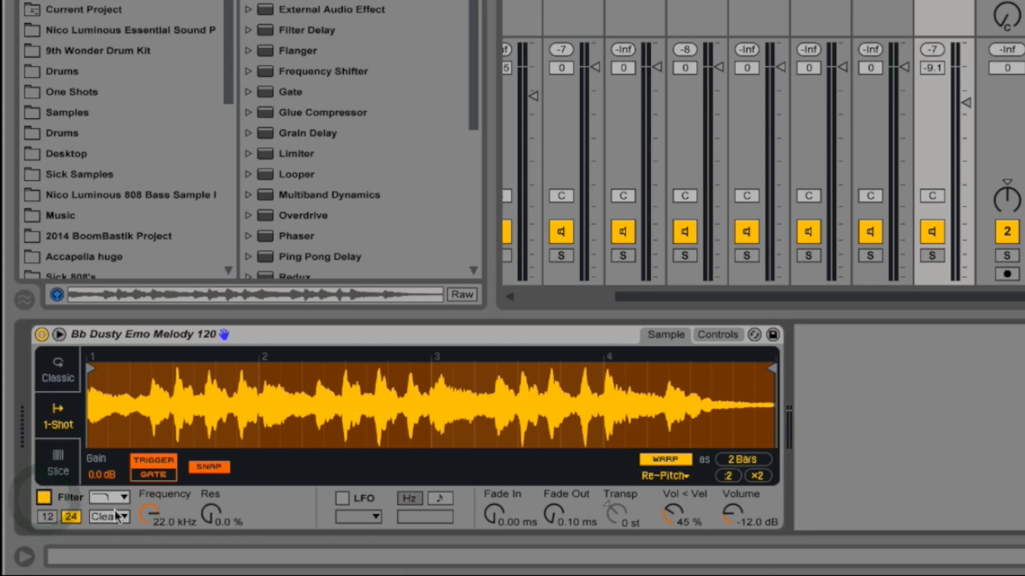
left_click(108, 500)
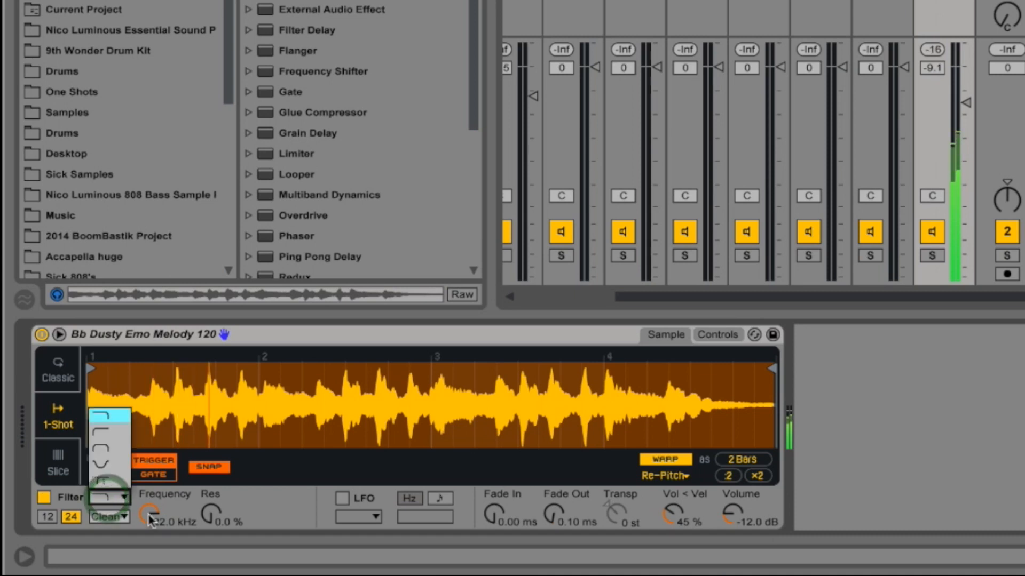
left_click(149, 515)
left_click_drag(152, 534, 146, 516)
left_click(115, 497)
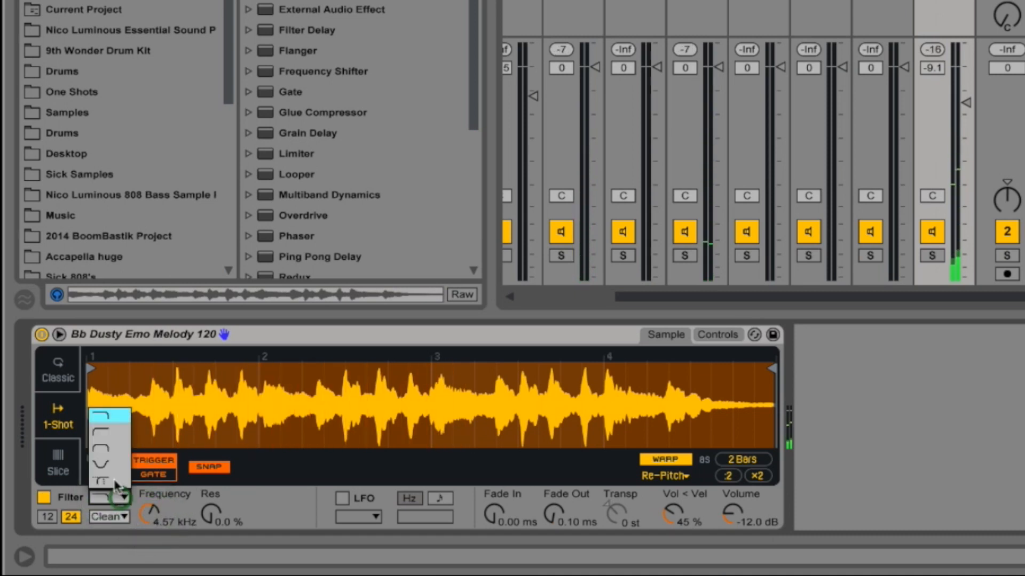
left_click(105, 449)
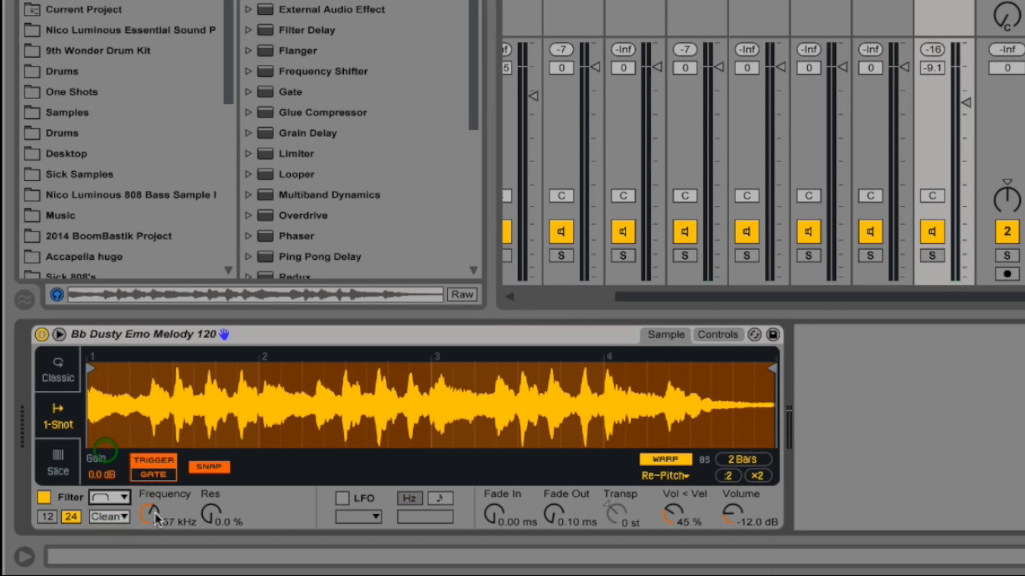
left_click_drag(155, 516, 216, 513)
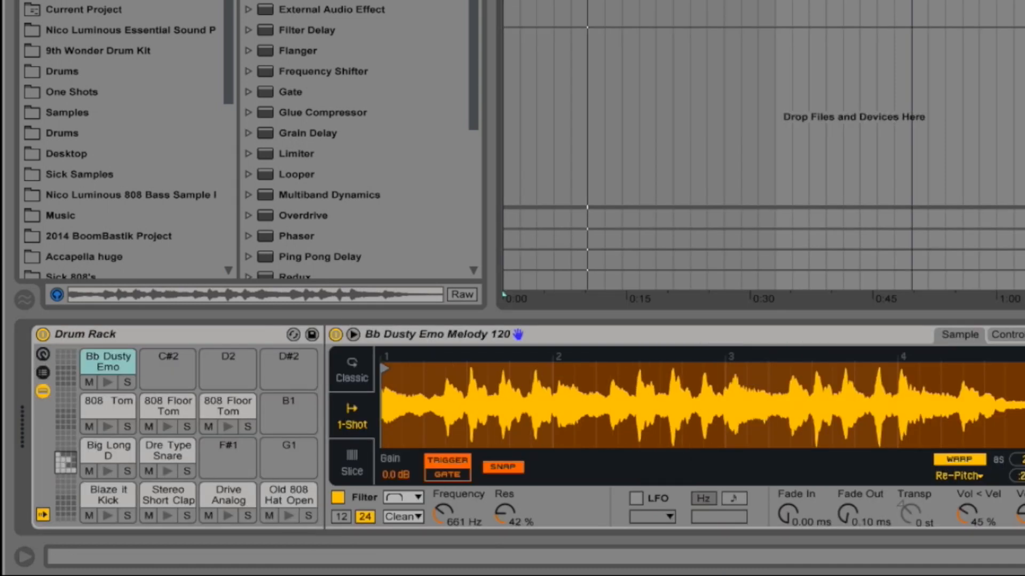
- Play the arrangement and duplicate the first orange clip three times over the following orange clips, up to bar 9
left_click_drag(504, 293, 913, 294)
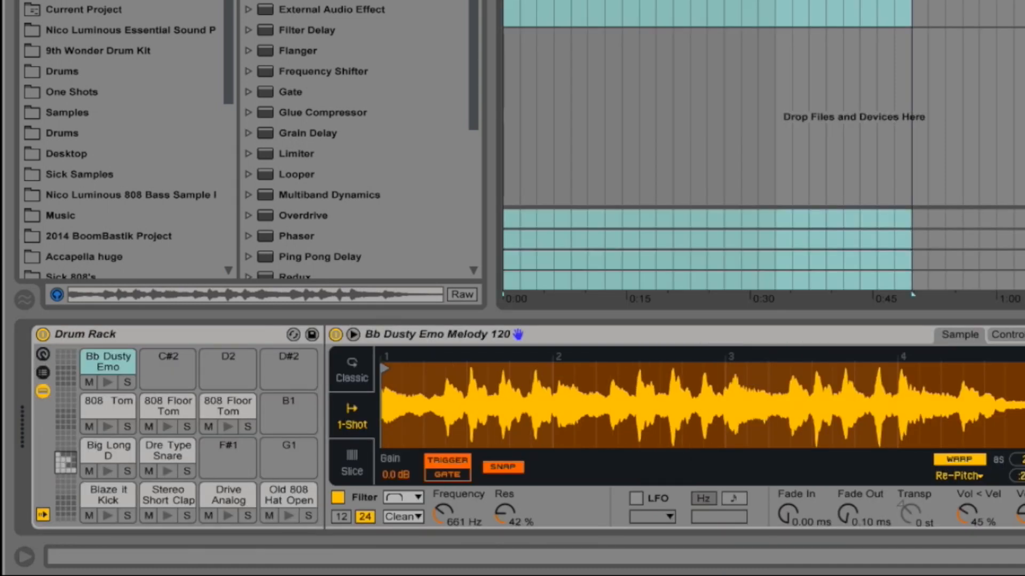
left_click(518, 2)
key("space")
key("super+d")
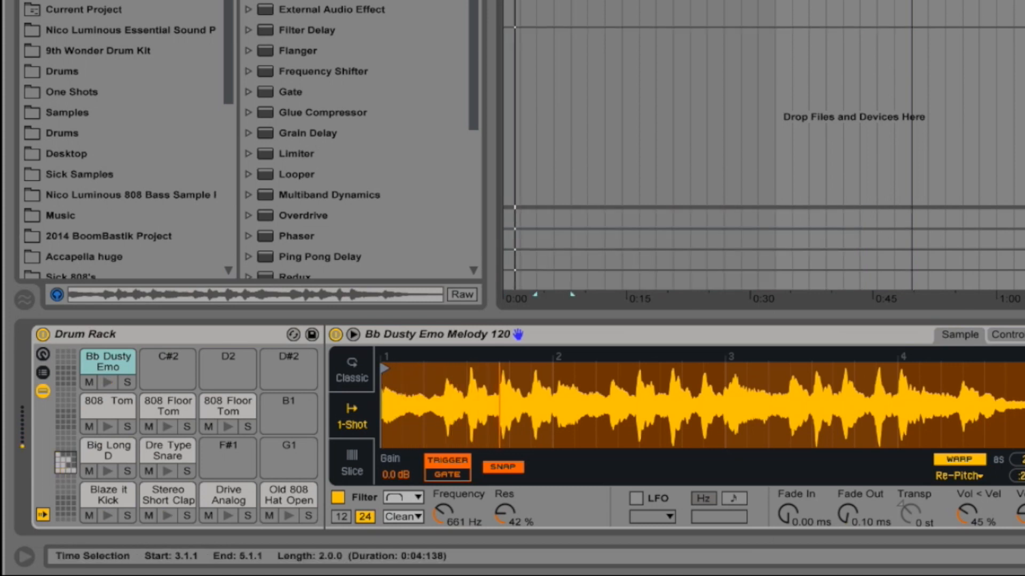
key("super+d")
key("super+d")
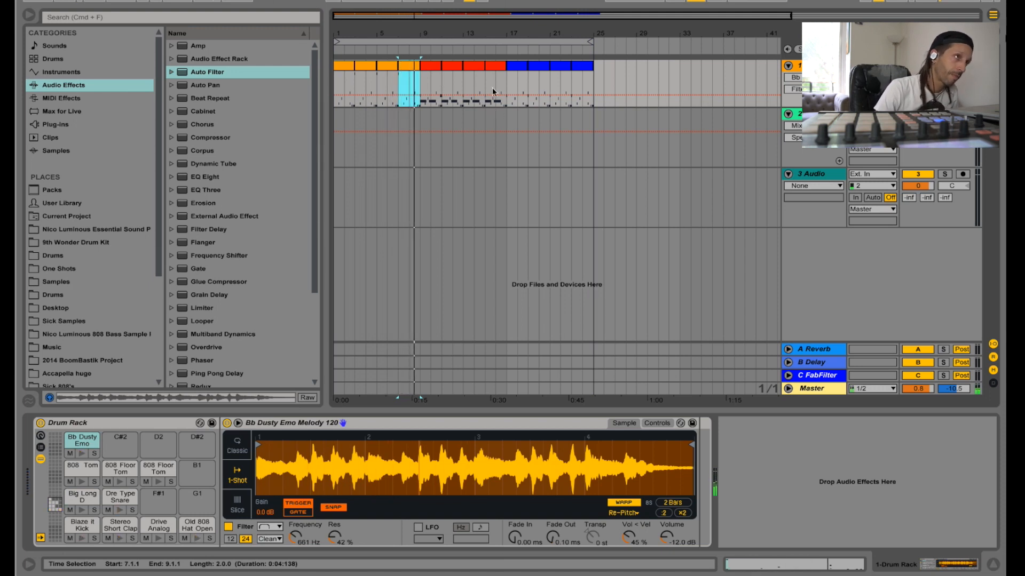
- Add a Bb Dusty Emo Melody note on beat 1 of the first red clip and play from that clip
left_click(430, 64)
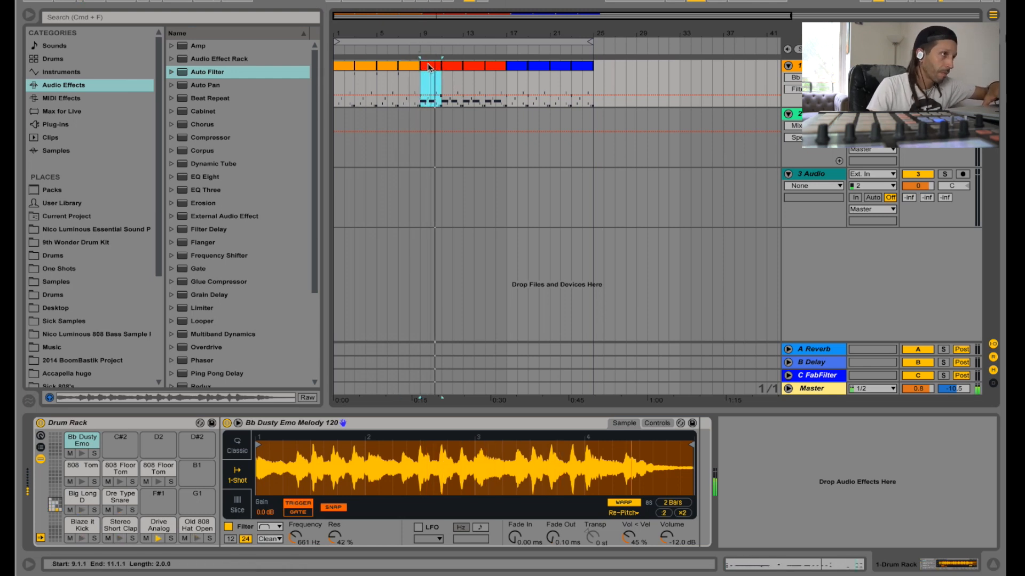
double_click(428, 65)
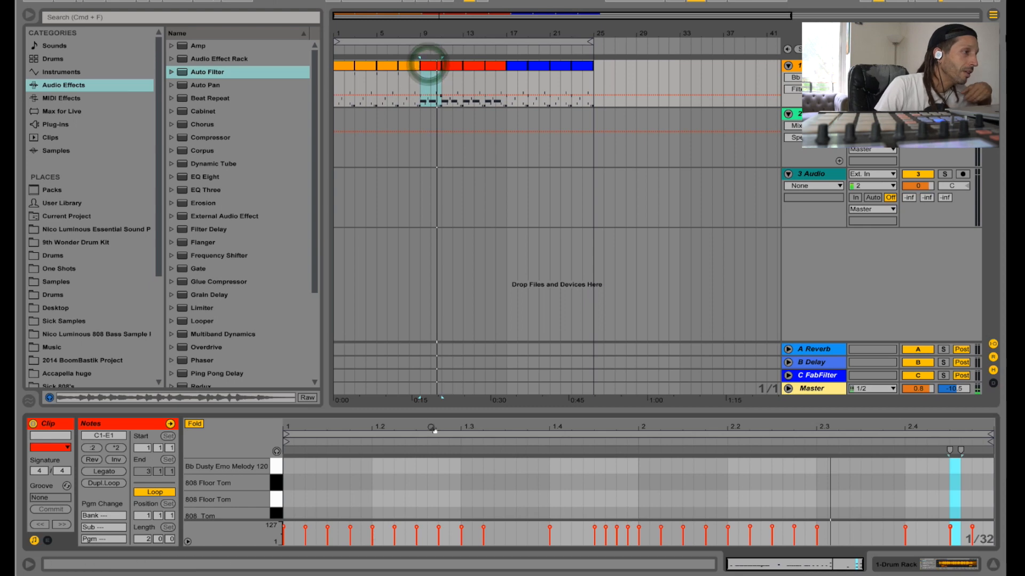
left_click_drag(425, 411, 351, 208)
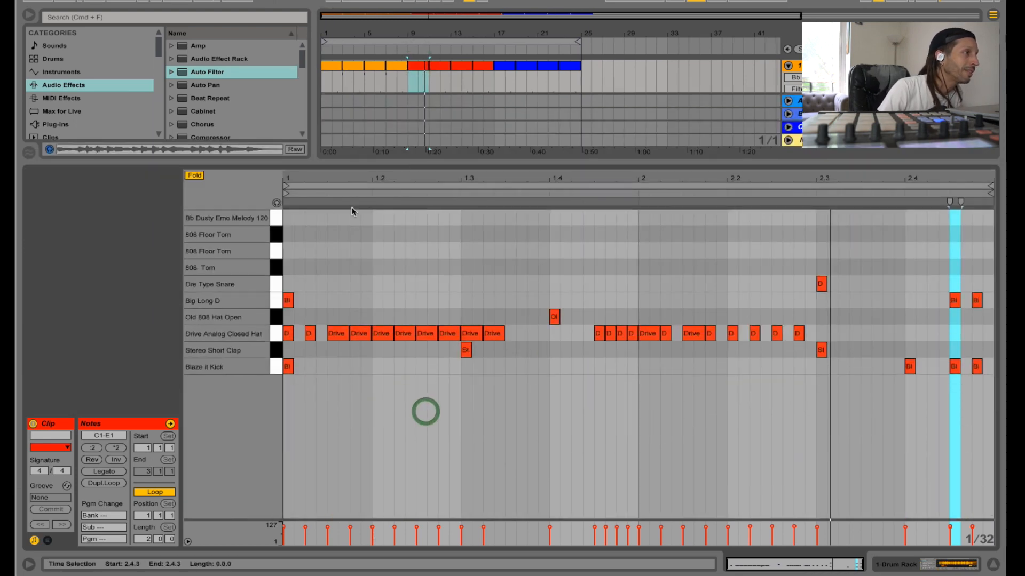
double_click(287, 219)
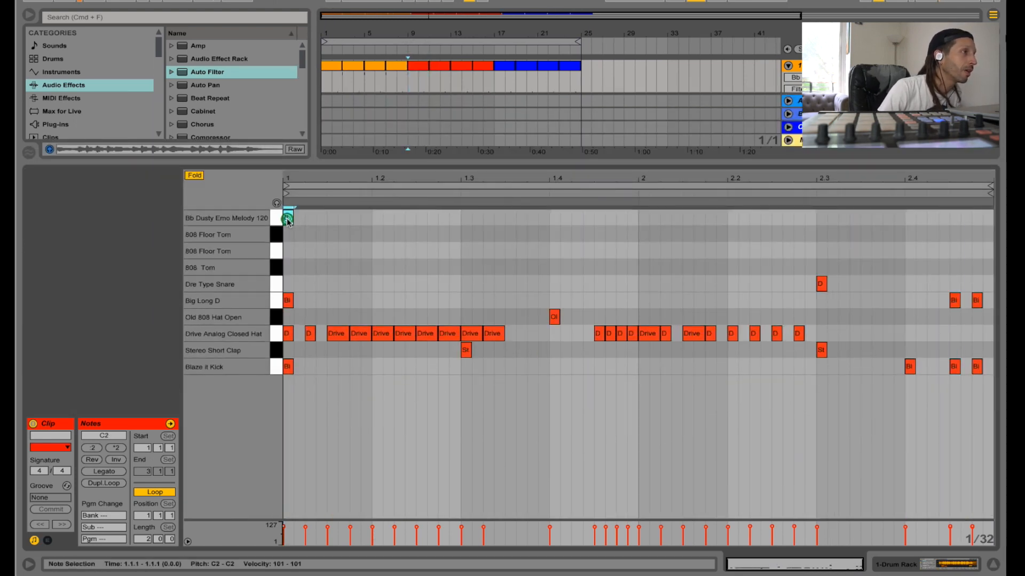
left_click(417, 63)
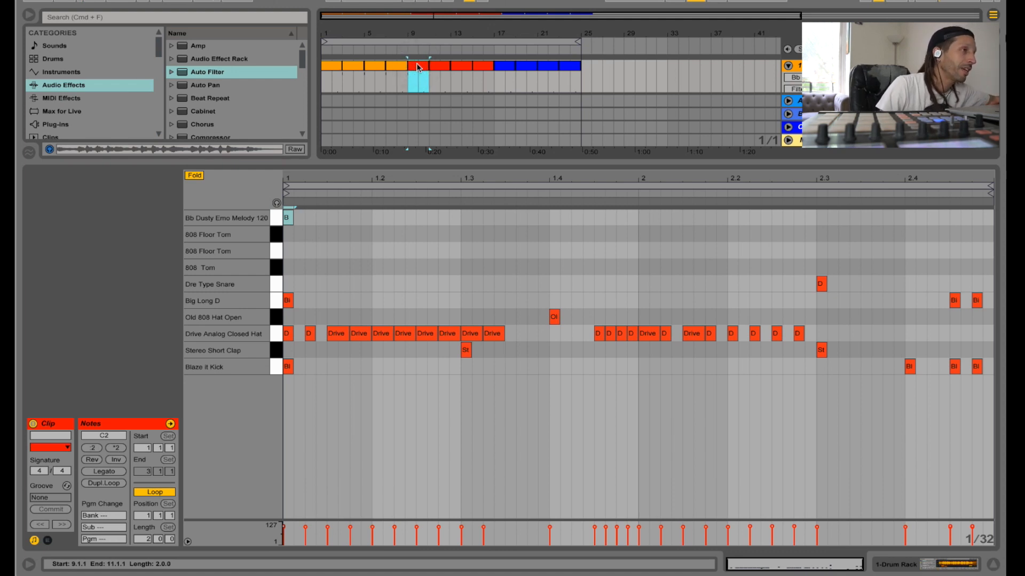
key("space")
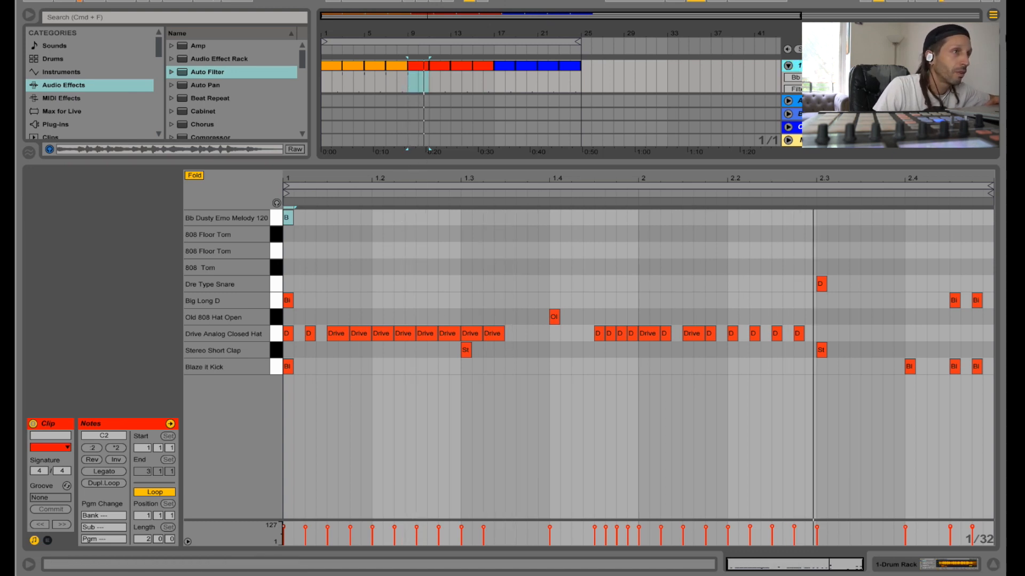
- Transpose the Big Long D pad's sample to -4 st and set its Overdrive drive to 38%
key("shift+Tab")
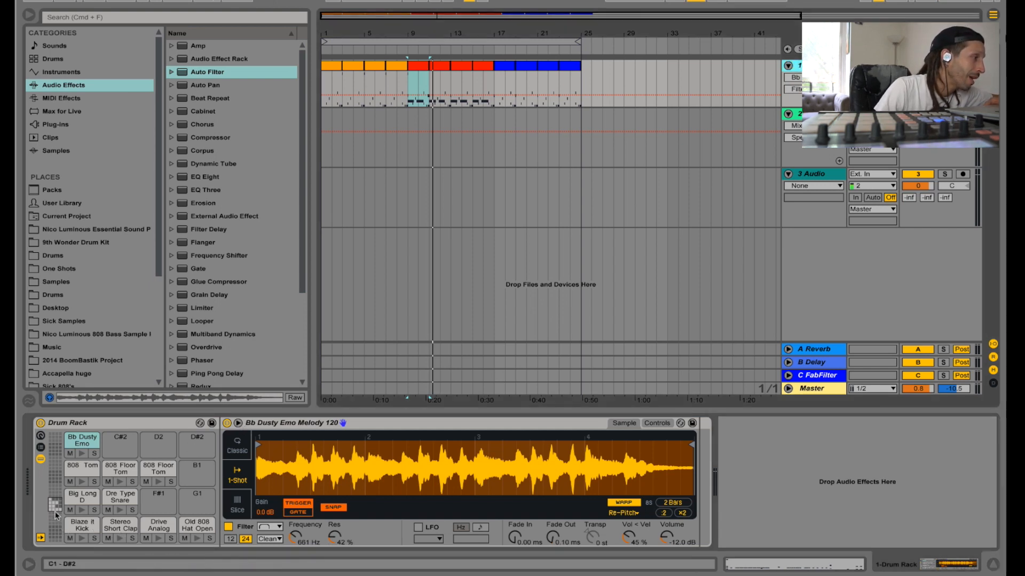
left_click(70, 502)
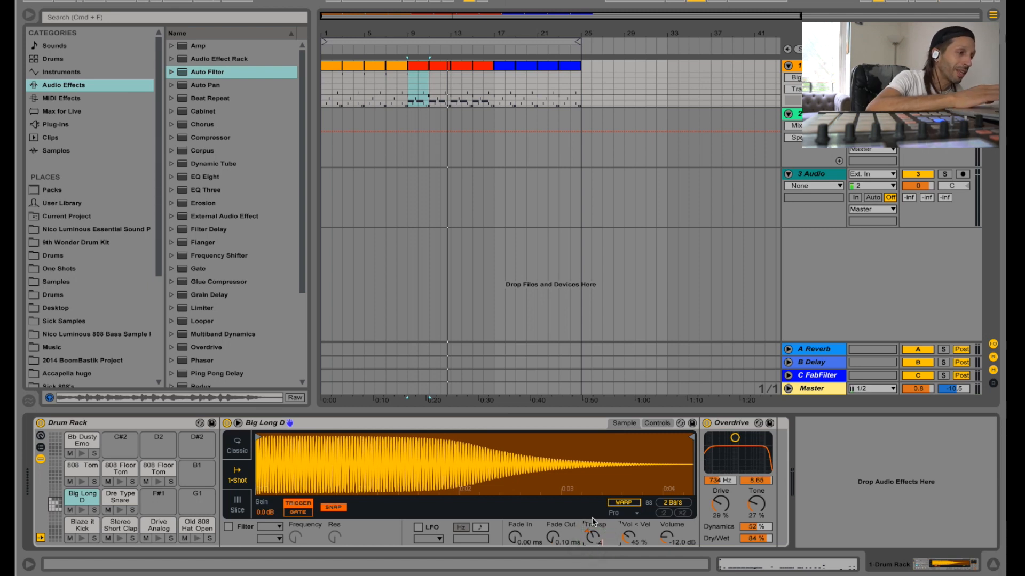
left_click(555, 540)
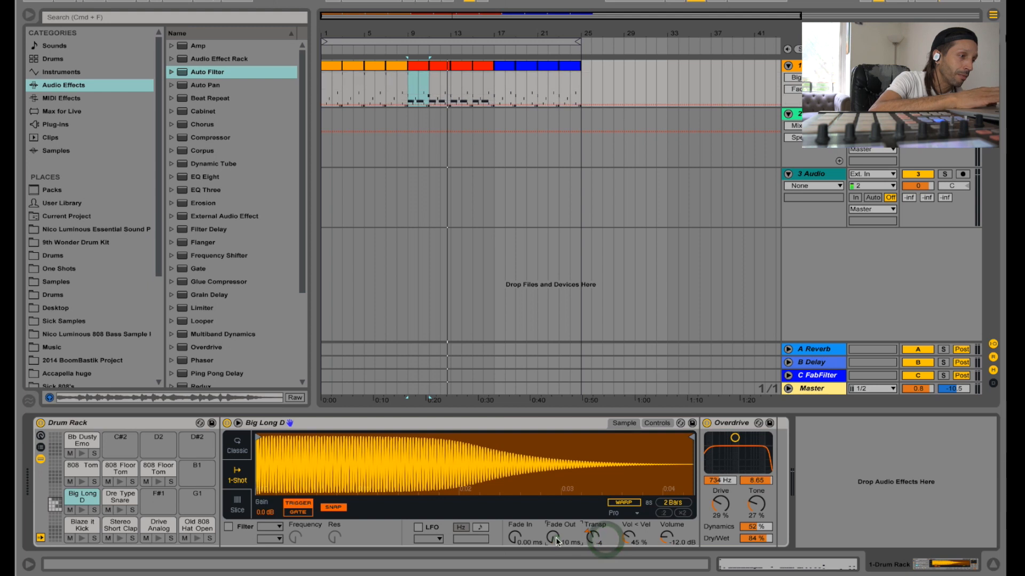
left_click(590, 537)
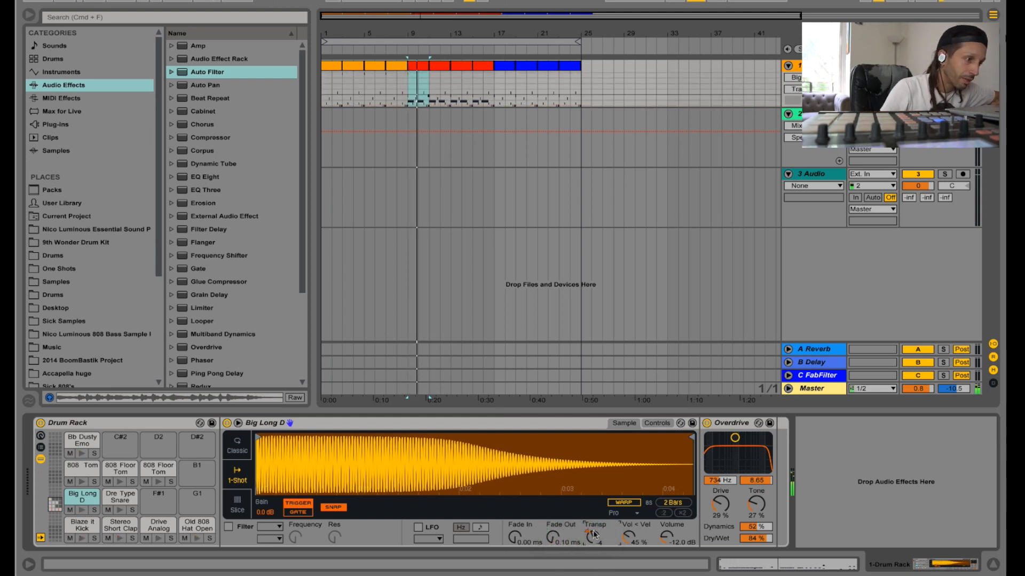
left_click_drag(594, 539, 594, 537)
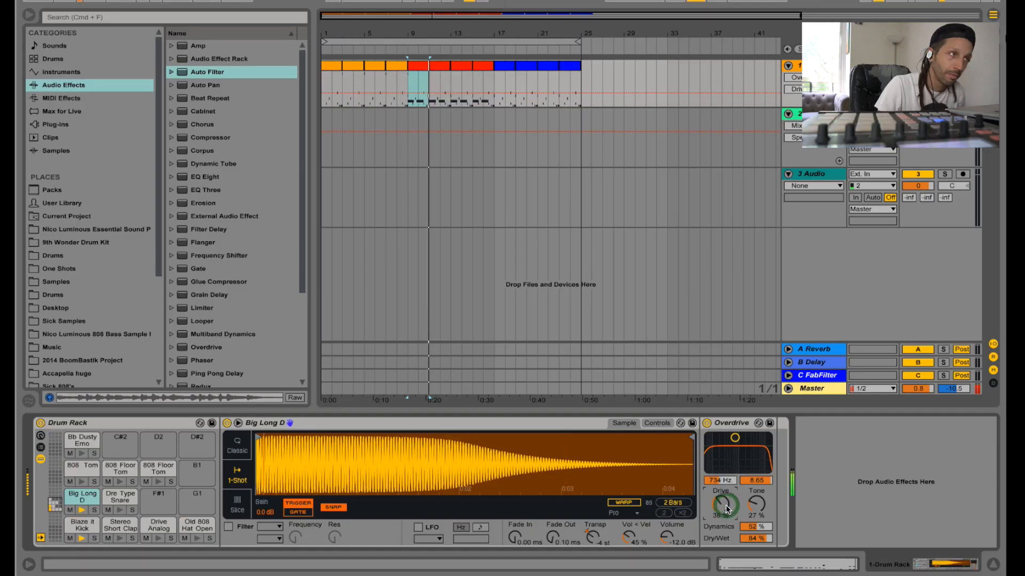
left_click_drag(725, 504, 726, 509)
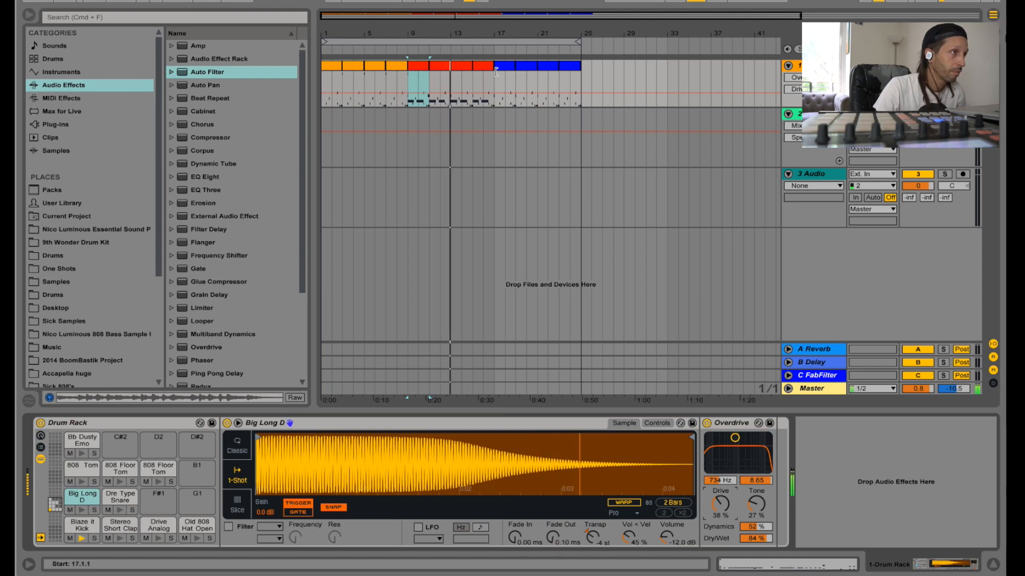
- Duplicate the first red clip three times over the following red clips and play the arrangement from the first orange clip
left_click(422, 70)
key("super+d")
key("super+d")
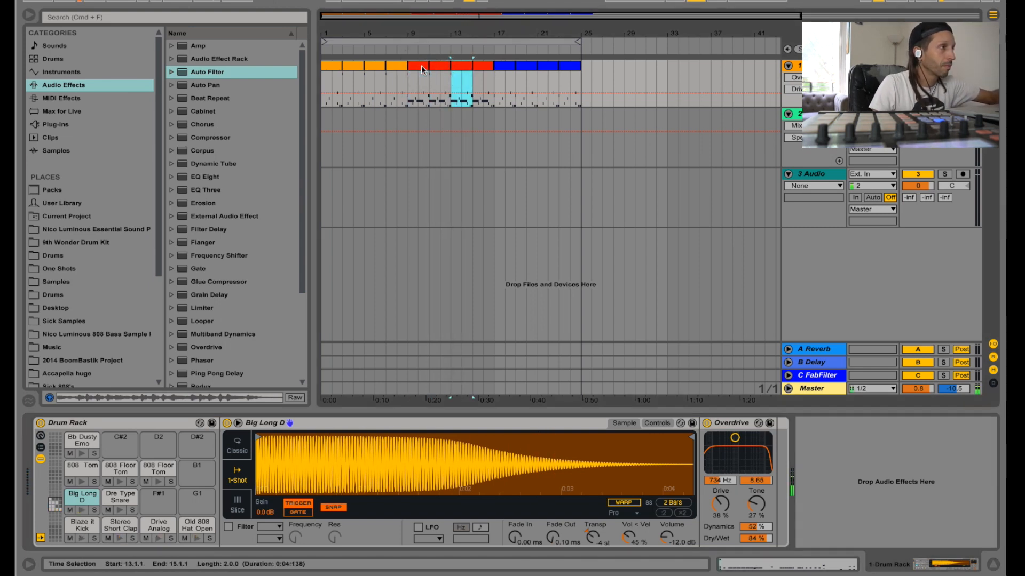
key("super+d")
key("space")
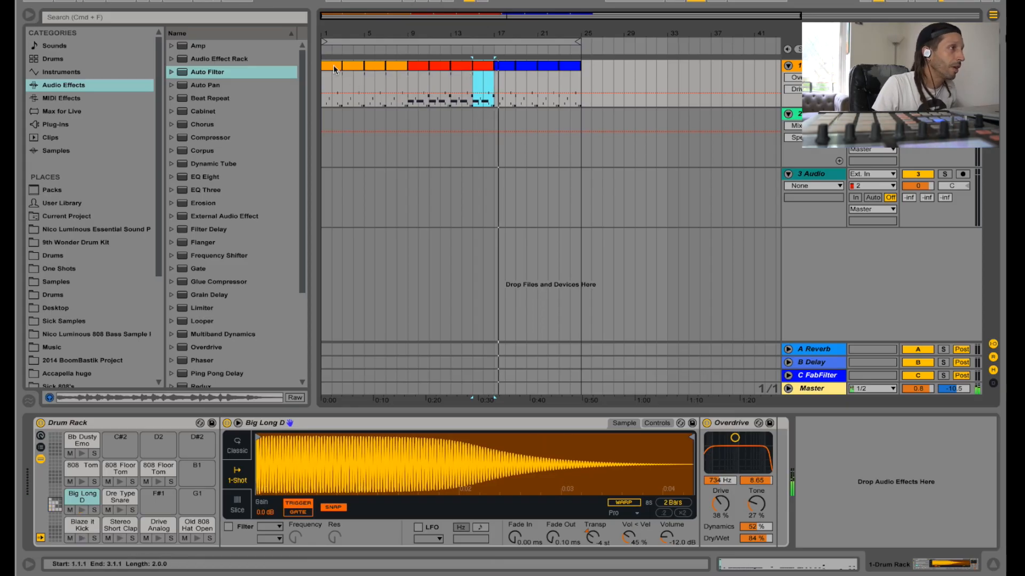
left_click(334, 68)
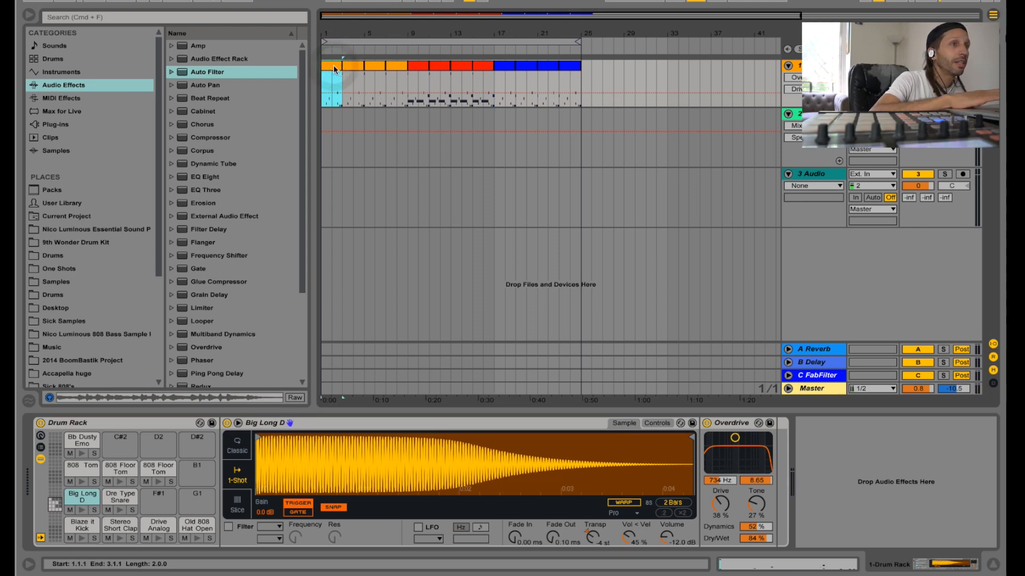
key("space")
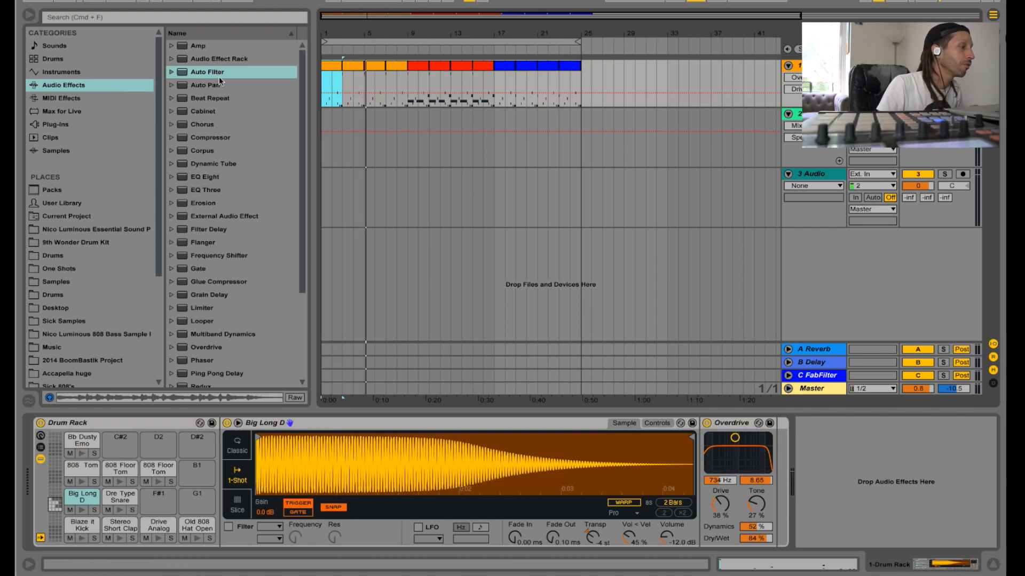
- Select the Bb Dusty chain in the Session mixer and set its sample's filter frequency to 659 Hz
key("Tab")
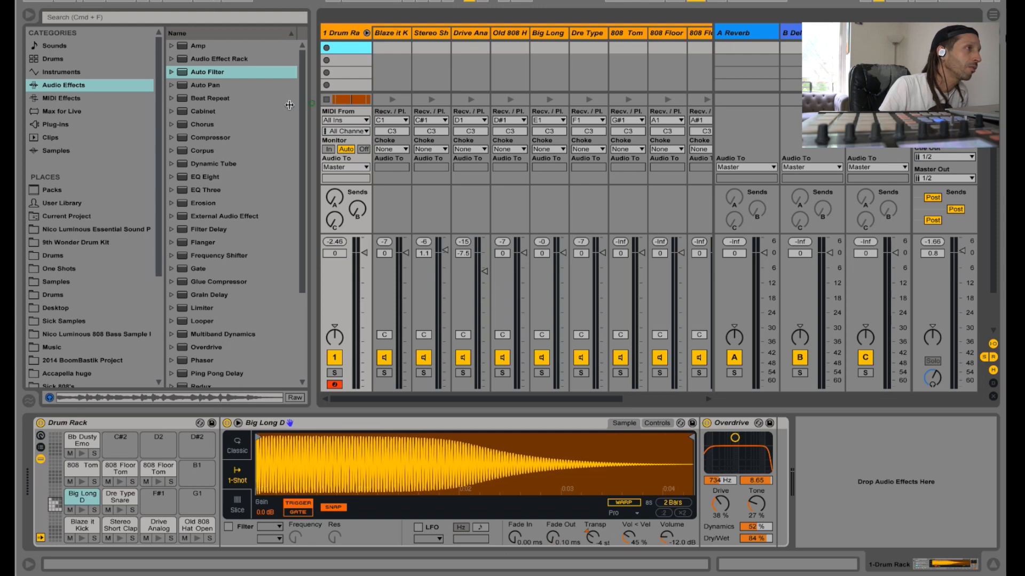
left_click_drag(289, 104, 262, 105)
left_click(992, 564)
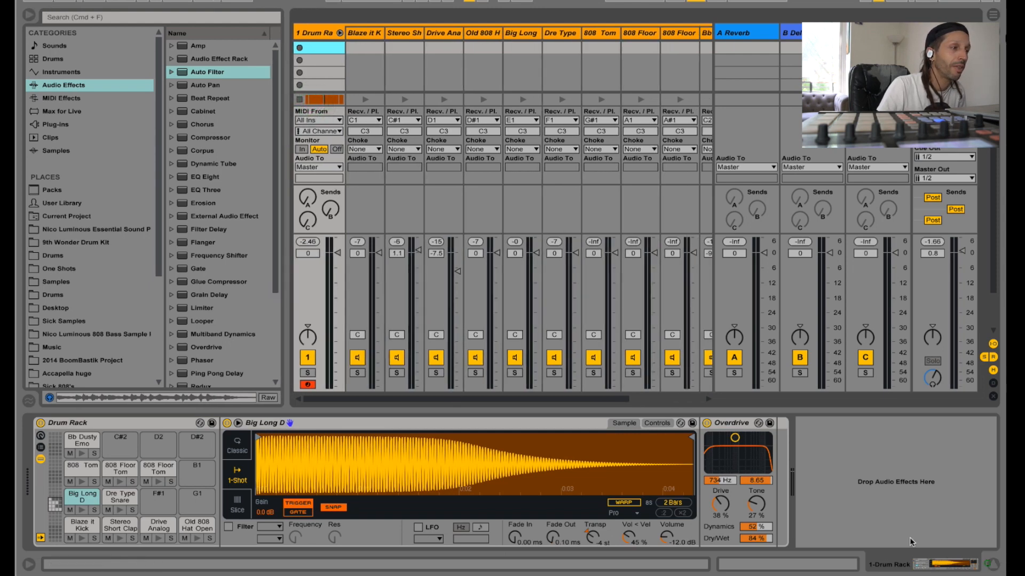
scroll(589, 545, "right", 5)
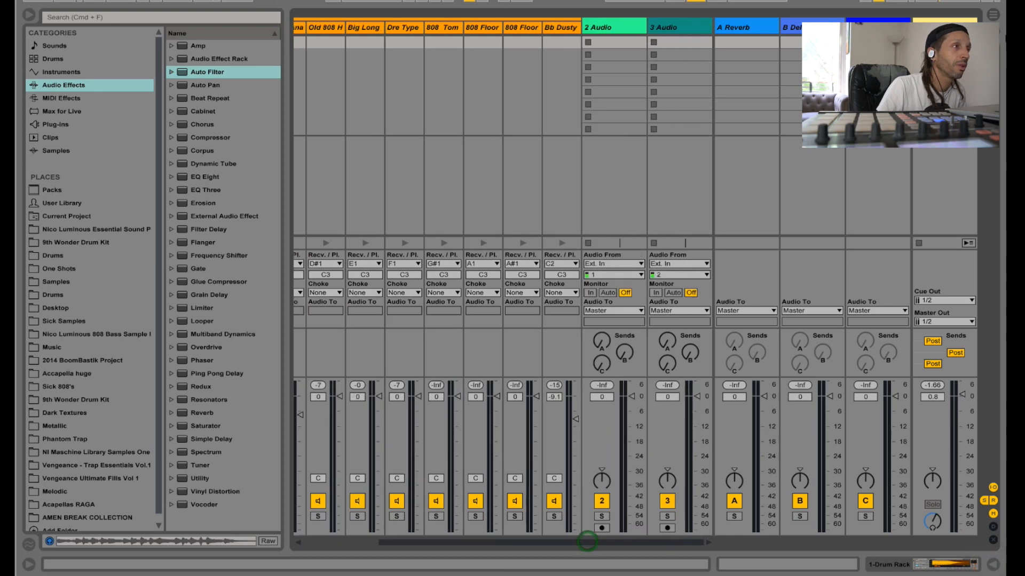
double_click(553, 32)
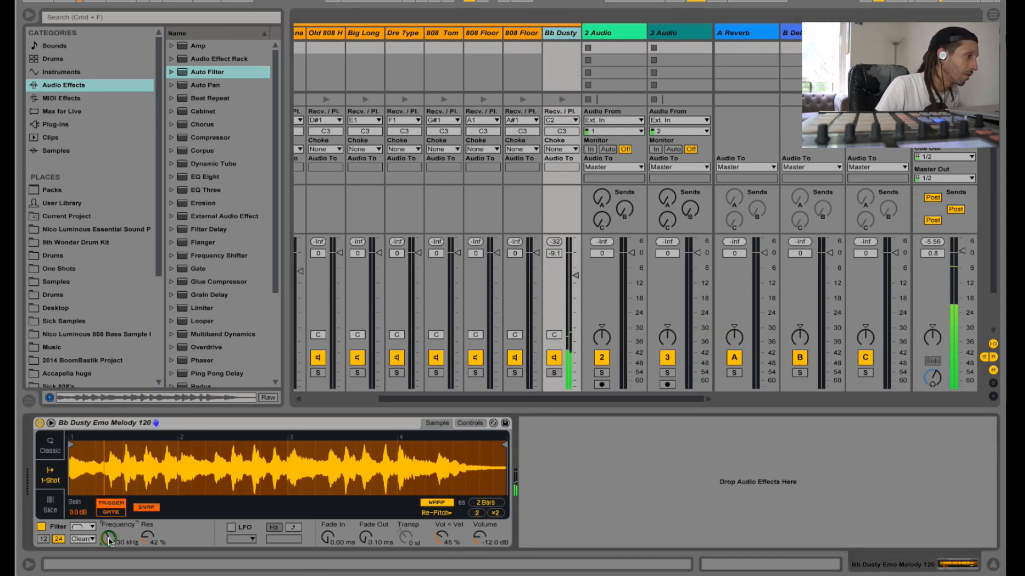
mouse_move(108, 537)
left_mouse_down()
mouse_move(108, 507)
mouse_move(108, 546)
left_mouse_up()
- Add Multiband Dynamics to the Bb Dusty chain with outputs of 2.00 dB high, 0.40 dB mid and -2.30 dB low
left_click(181, 334)
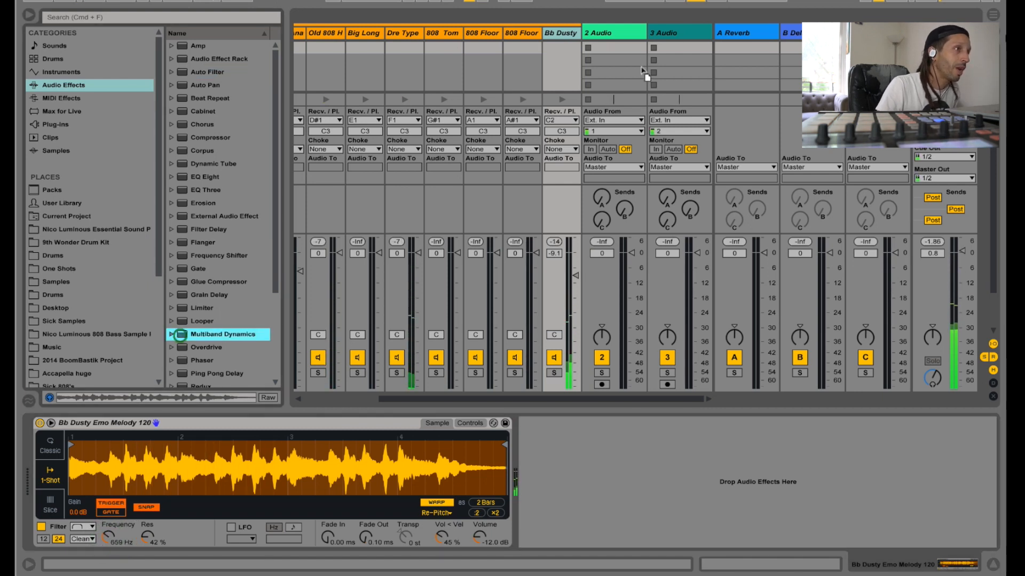
left_click_drag(182, 334, 669, 453)
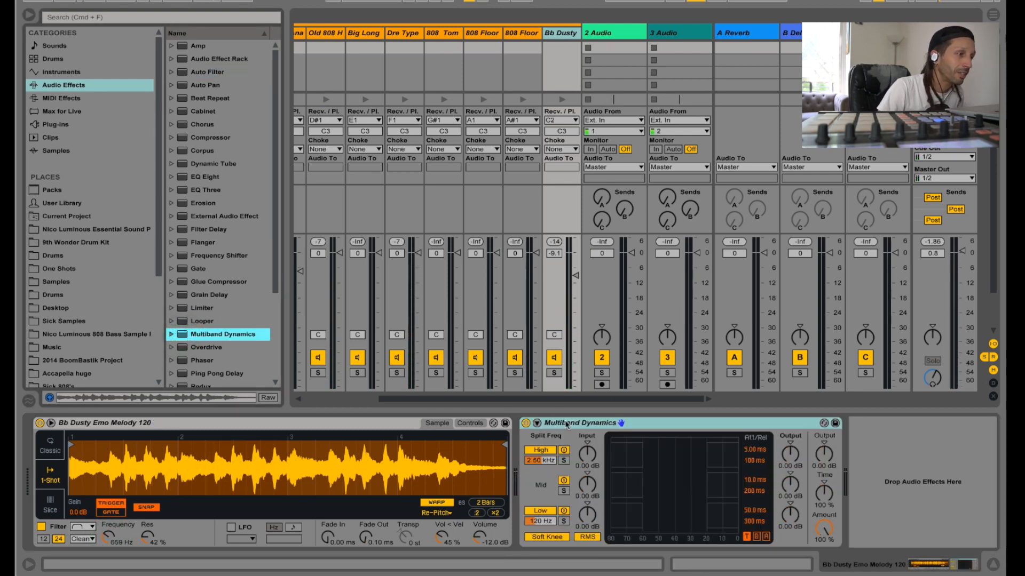
key("space")
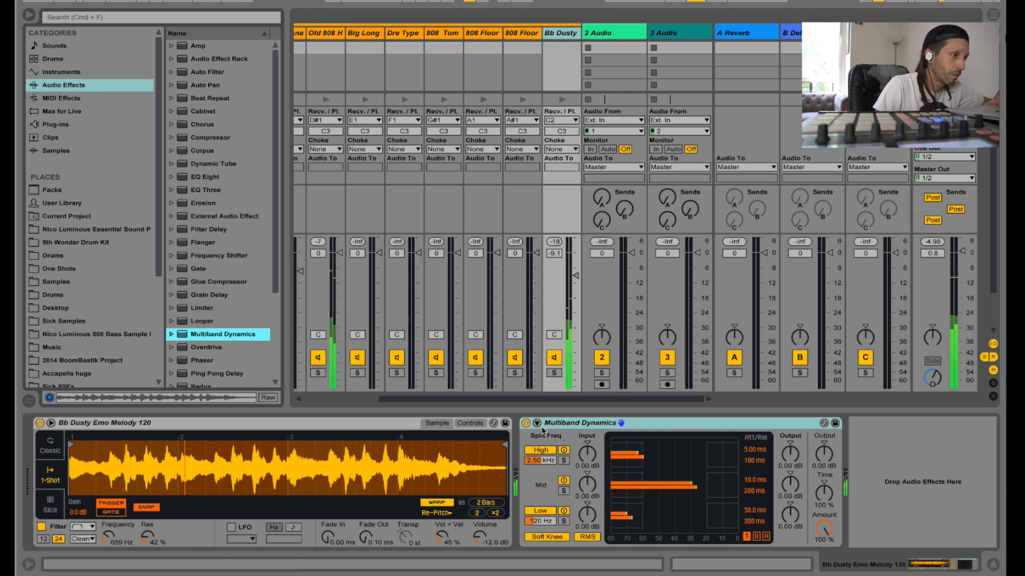
left_click(527, 425)
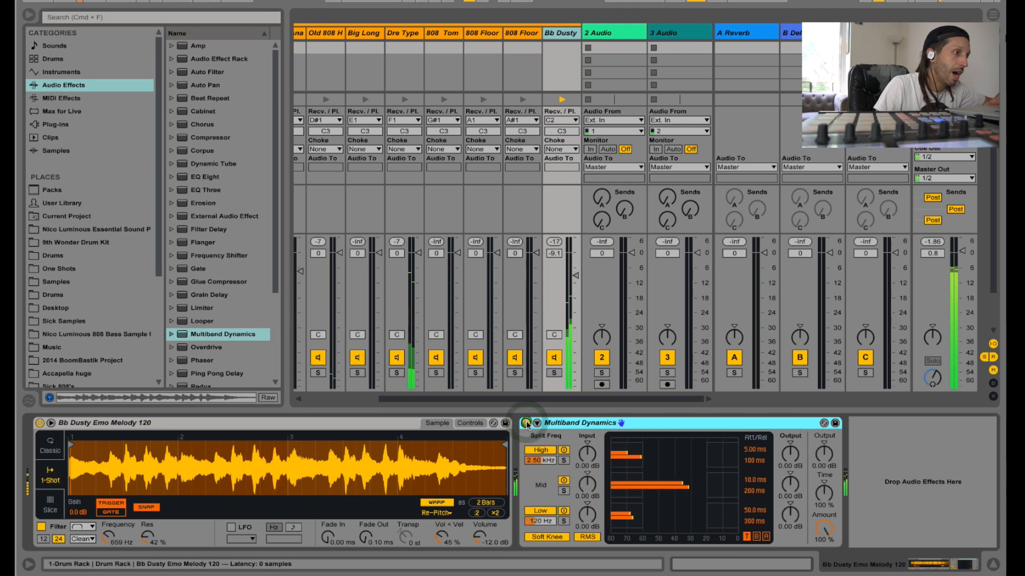
mouse_move(797, 458)
left_mouse_down()
mouse_move(796, 498)
mouse_move(794, 474)
left_mouse_up()
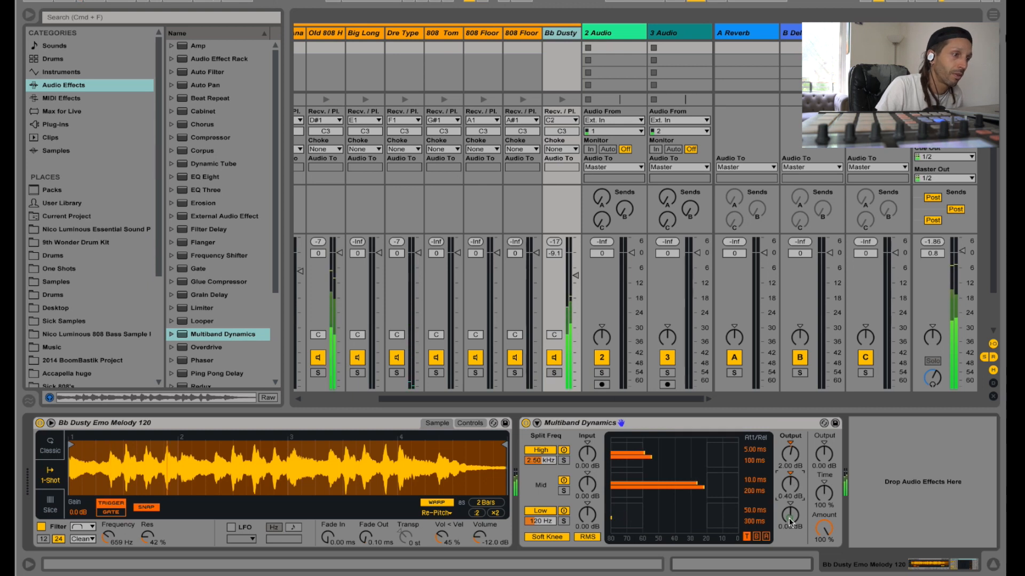
left_click_drag(790, 518, 790, 522)
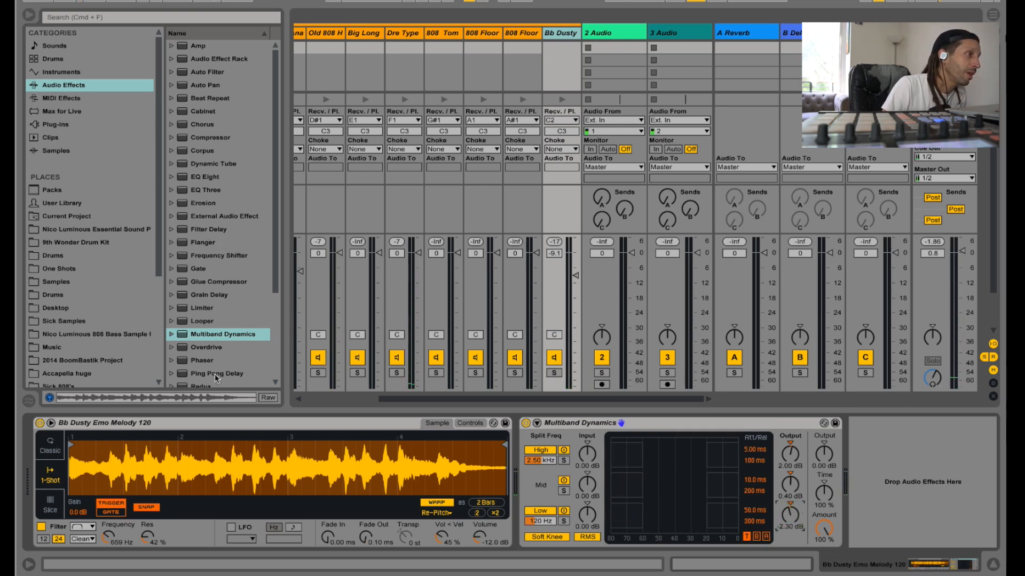
- Add a Ping Pong Delay after Multiband Dynamics on the Bb Dusty chain and start playback
left_click_drag(215, 374, 476, 363)
left_click_drag(601, 37, 669, 92)
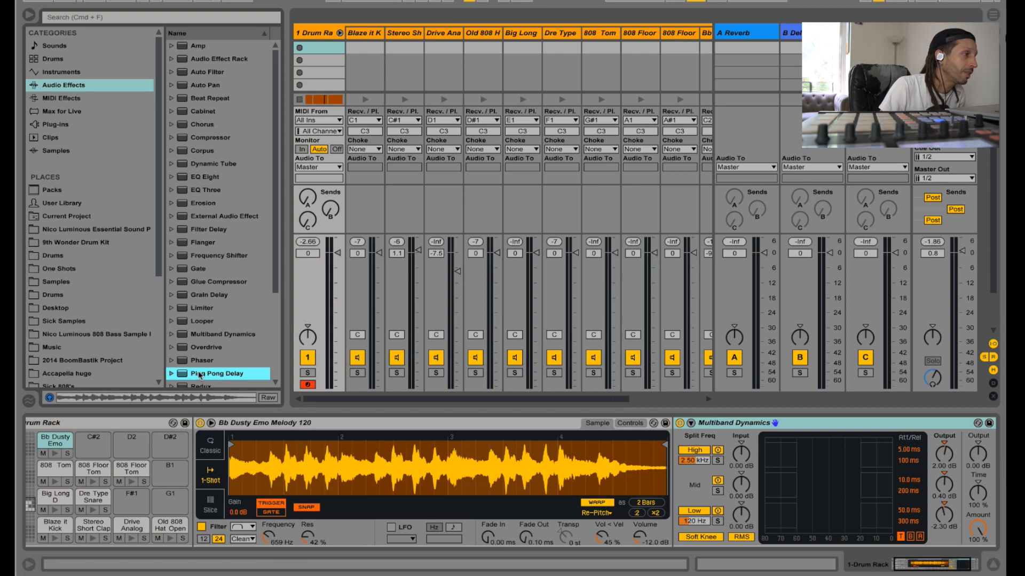
left_click_drag(103, 420, 52, 450)
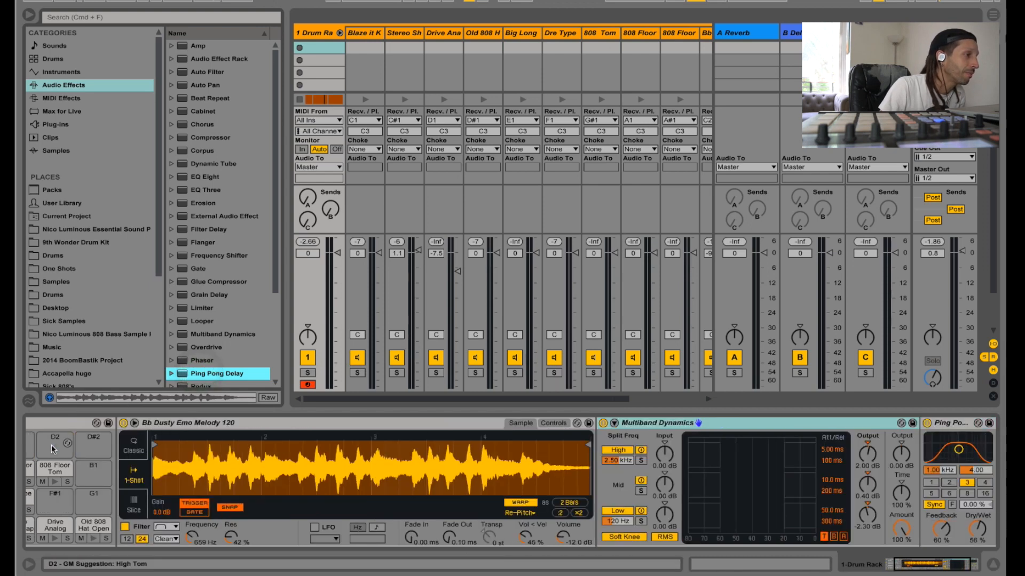
key("space")
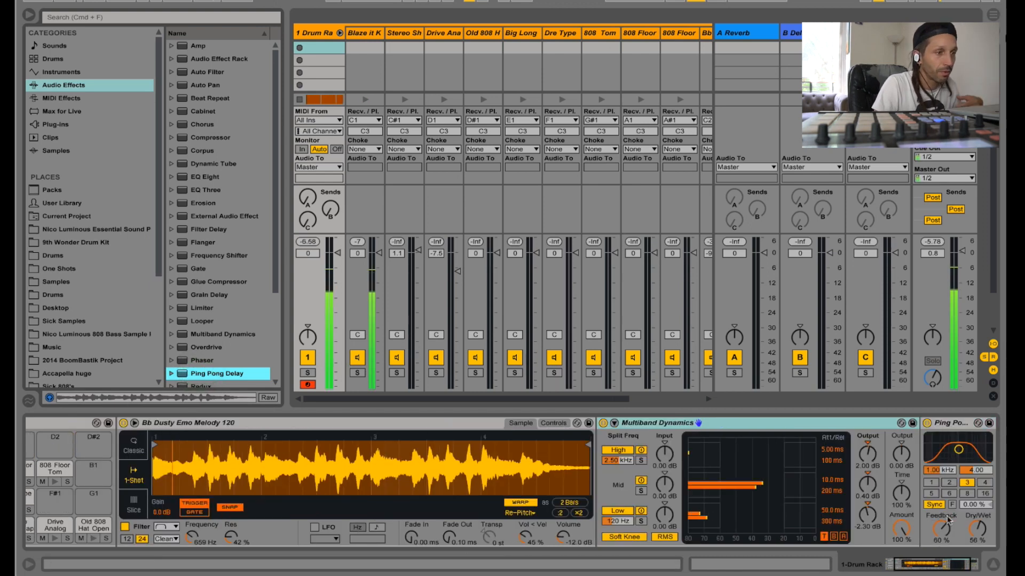
- Set the Ping Pong Delay to beat division 8, 30% feedback, 21% dry/wet, and its filter to 4.72 kHz with width 6.42
left_click(951, 484)
mouse_move(938, 528)
left_mouse_down()
mouse_move(980, 538)
mouse_move(980, 549)
mouse_move(941, 539)
left_mouse_up()
left_click(973, 494)
left_click_drag(959, 450, 974, 463)
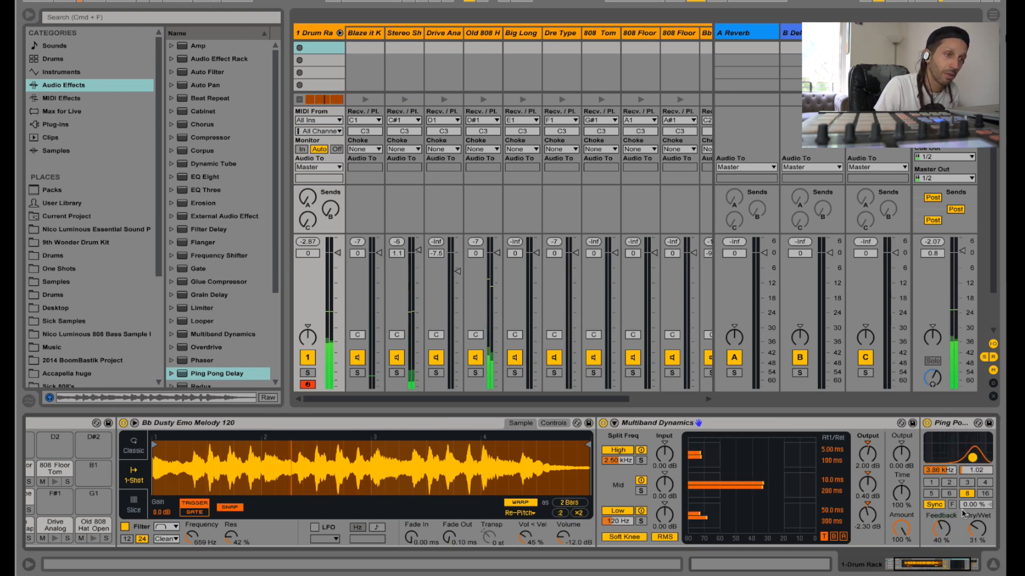
left_click_drag(970, 532, 942, 539)
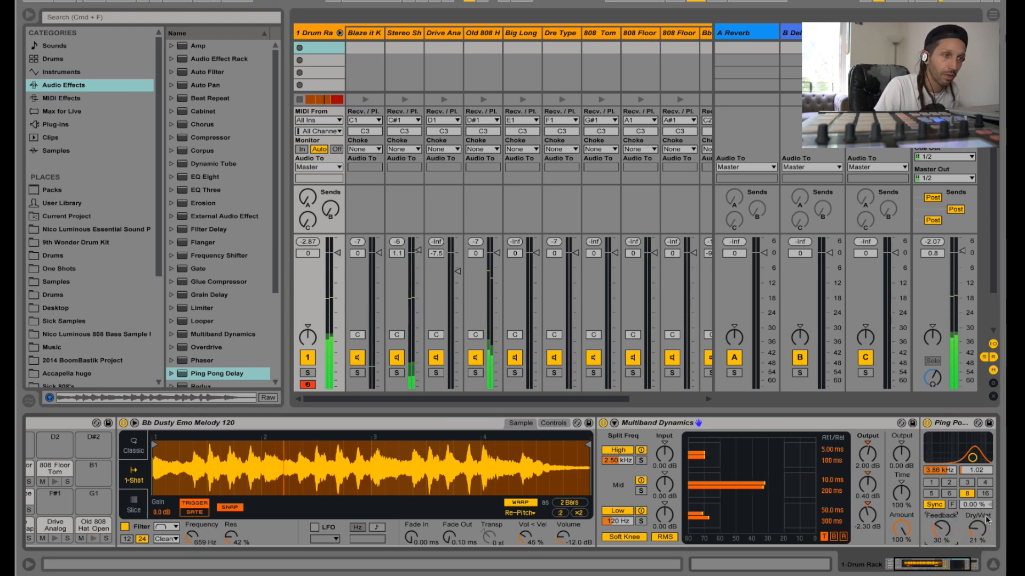
left_click_drag(973, 457, 973, 442)
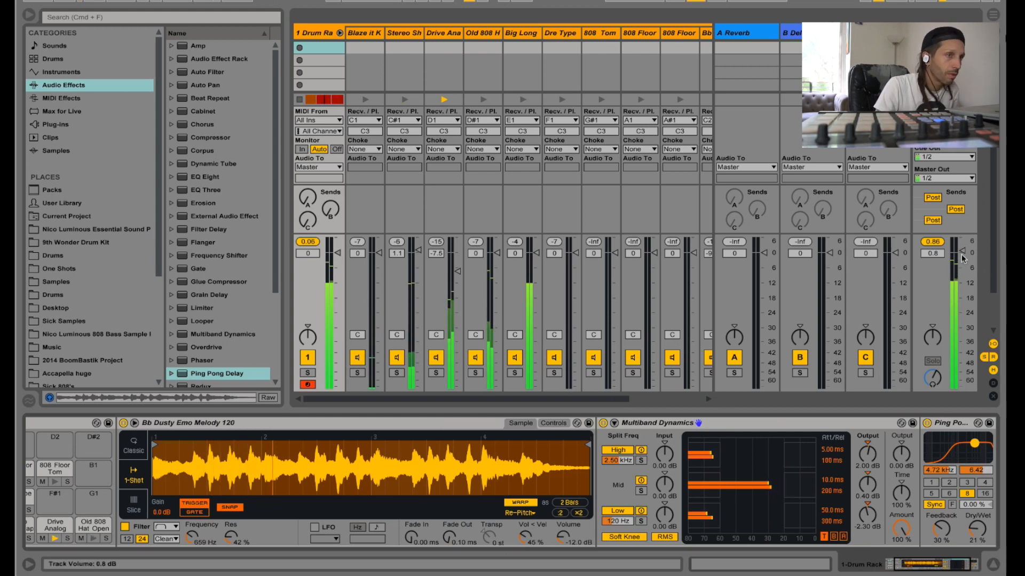
- Lower the master volume to -1.7 dB and return to the Arrangement view with the browser hidden
left_click_drag(963, 251, 962, 256)
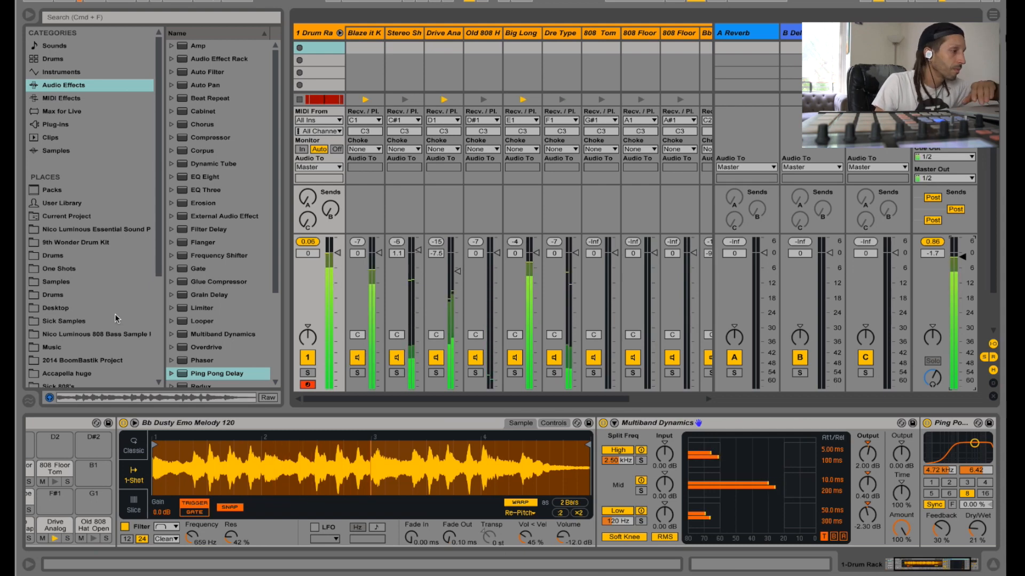
key("Tab")
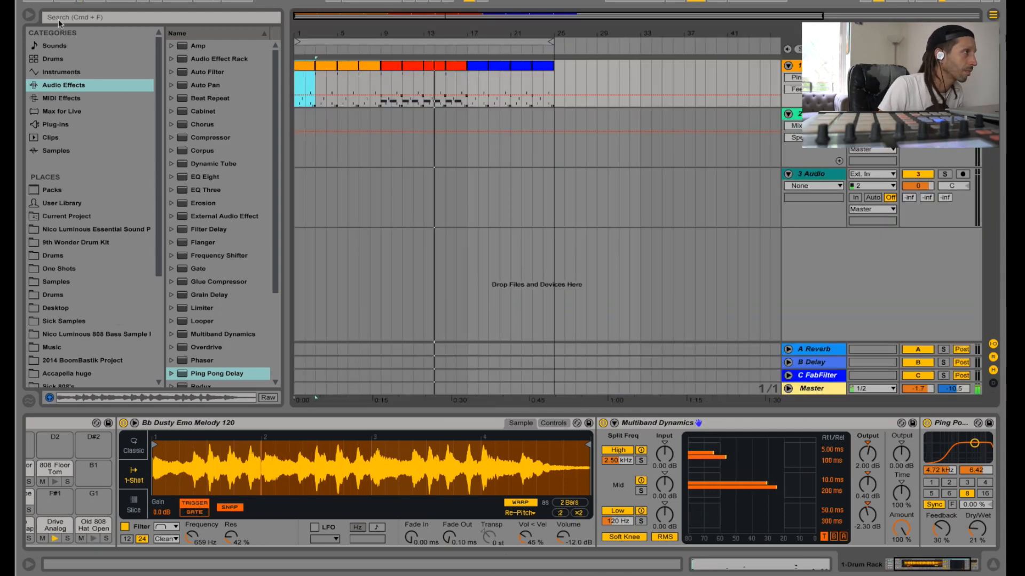
left_click(27, 17)
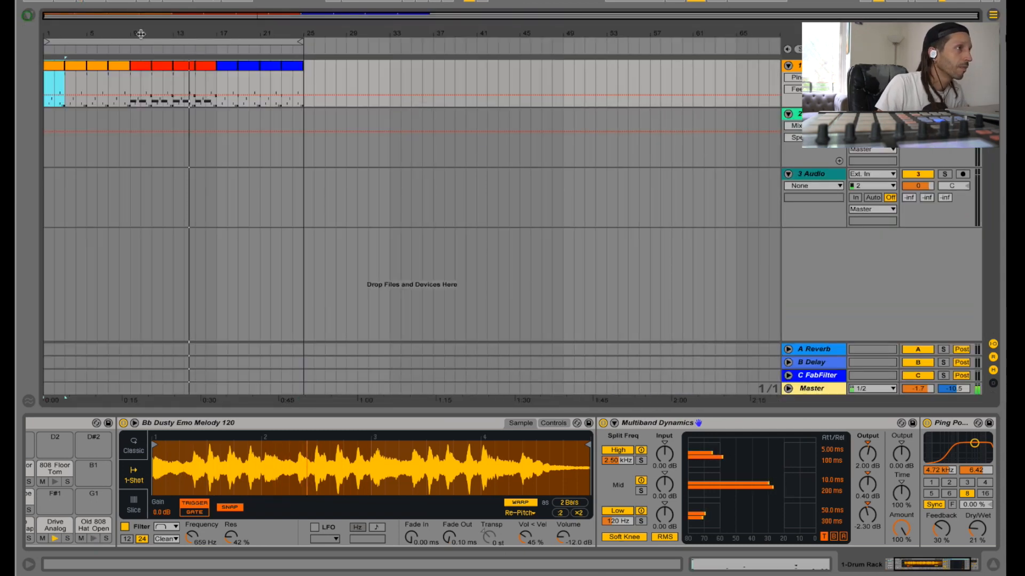
- Delete the Bb Dusty Emo Melody 120 note from the last red clip and play from the third red clip
left_click(200, 74)
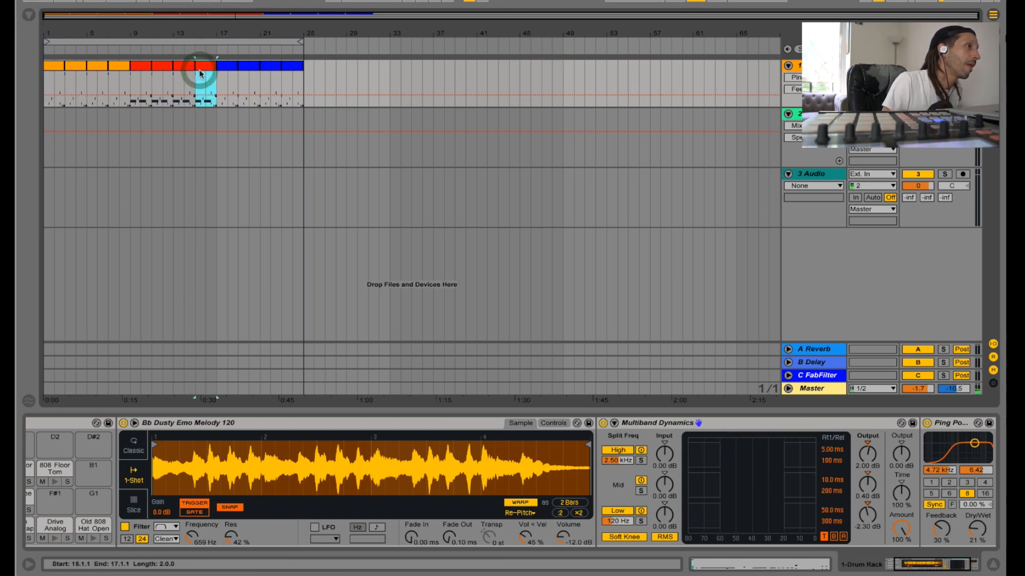
double_click(200, 73)
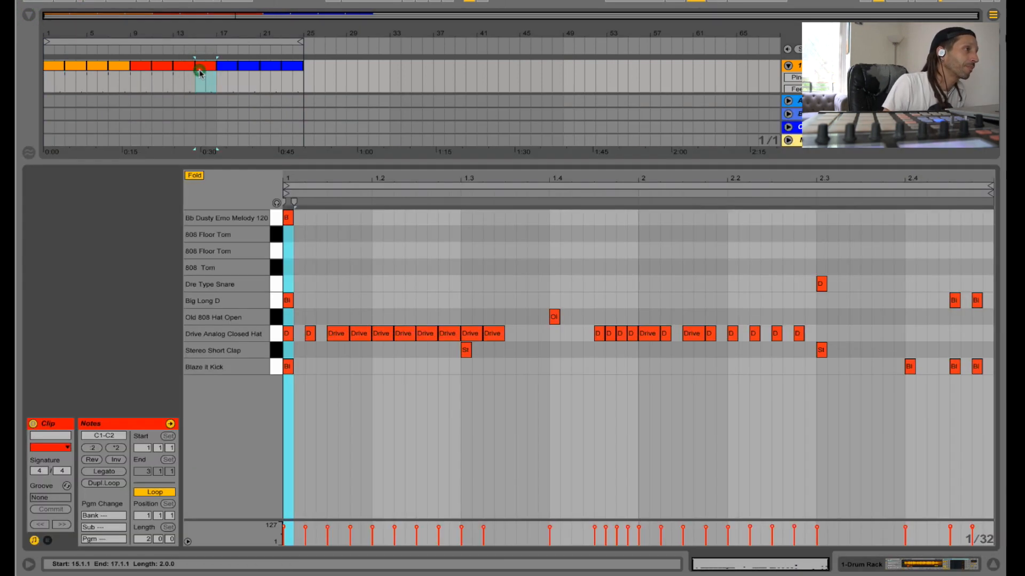
left_click(288, 219)
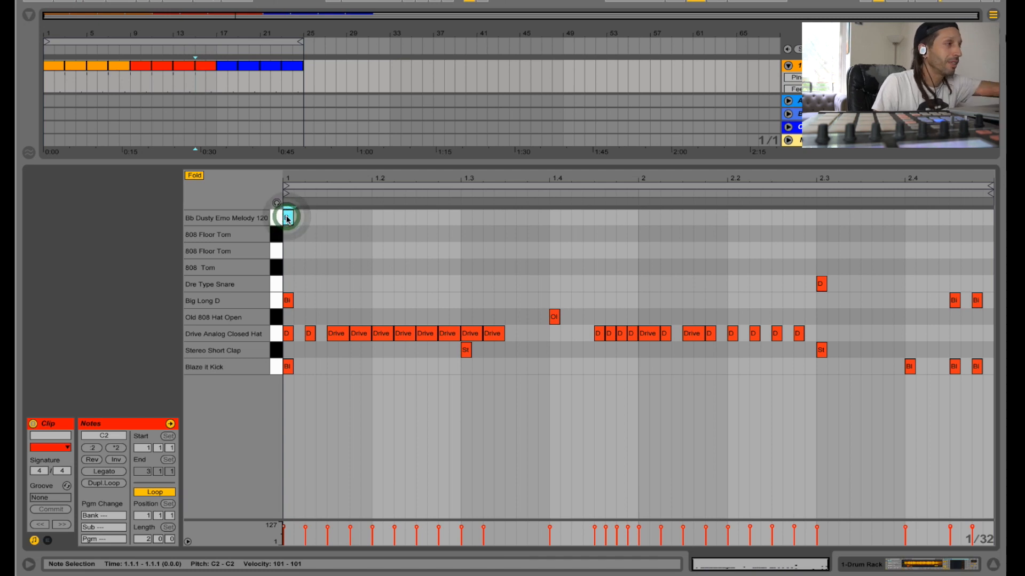
key("Delete")
left_click(169, 80)
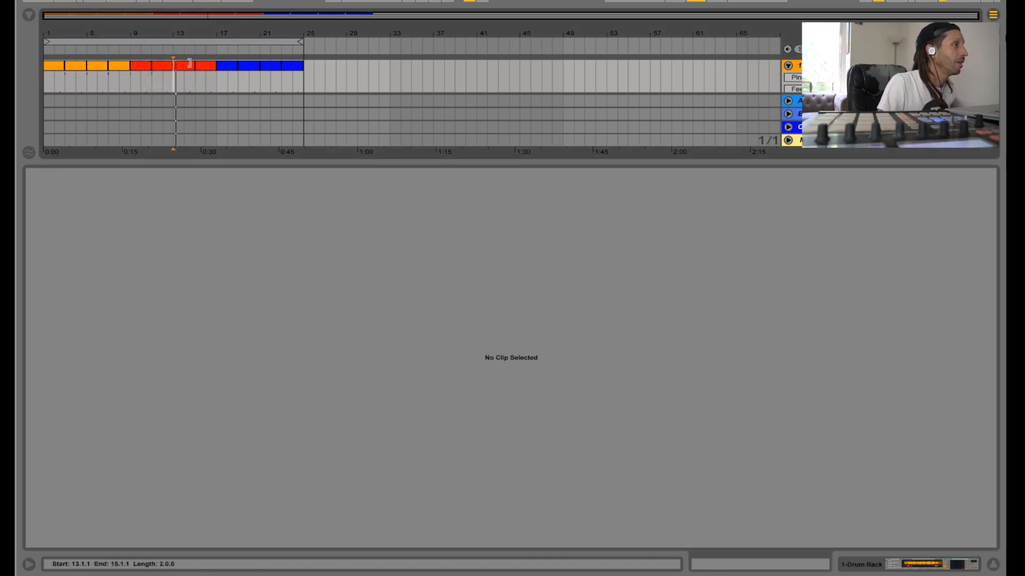
left_click(200, 65)
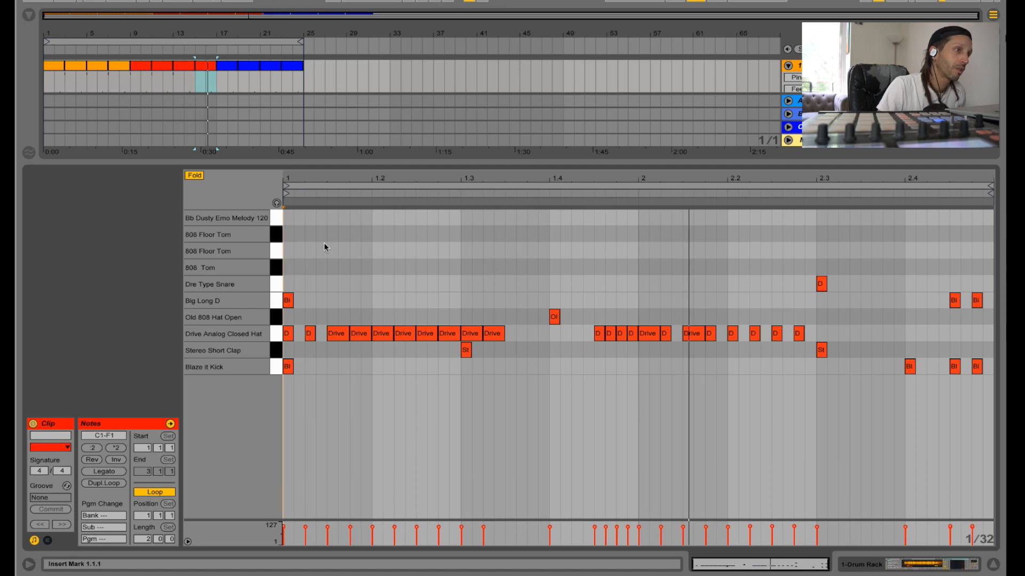
- Consolidate the first two red clips into one four-bar clip
left_click(160, 64)
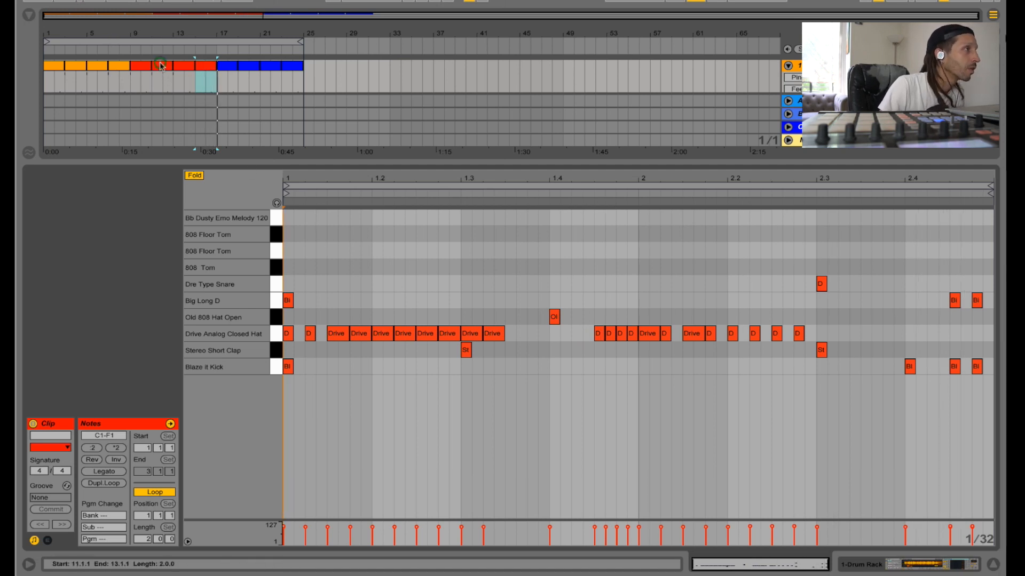
left_click(158, 70)
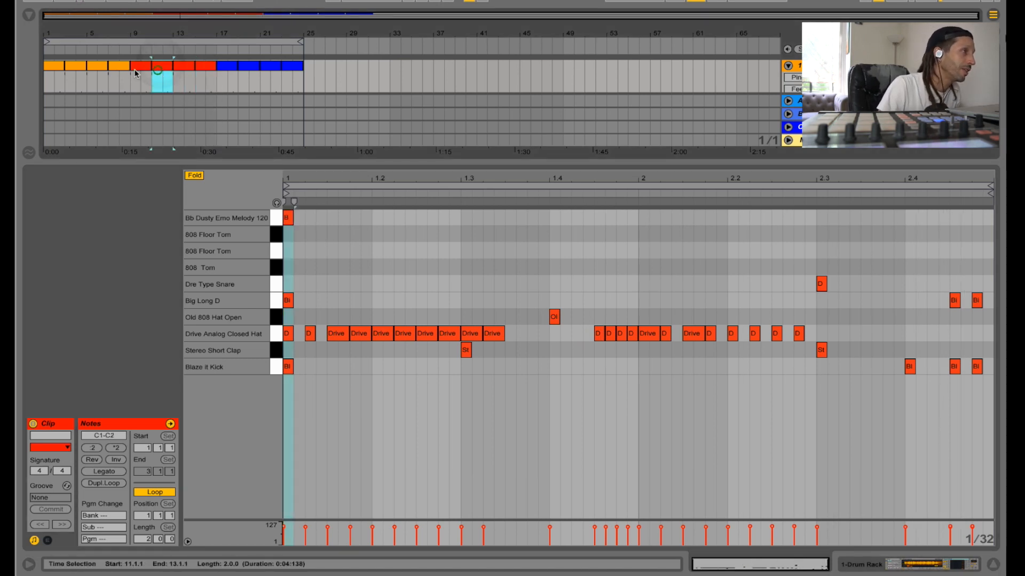
left_click(136, 74, "shift")
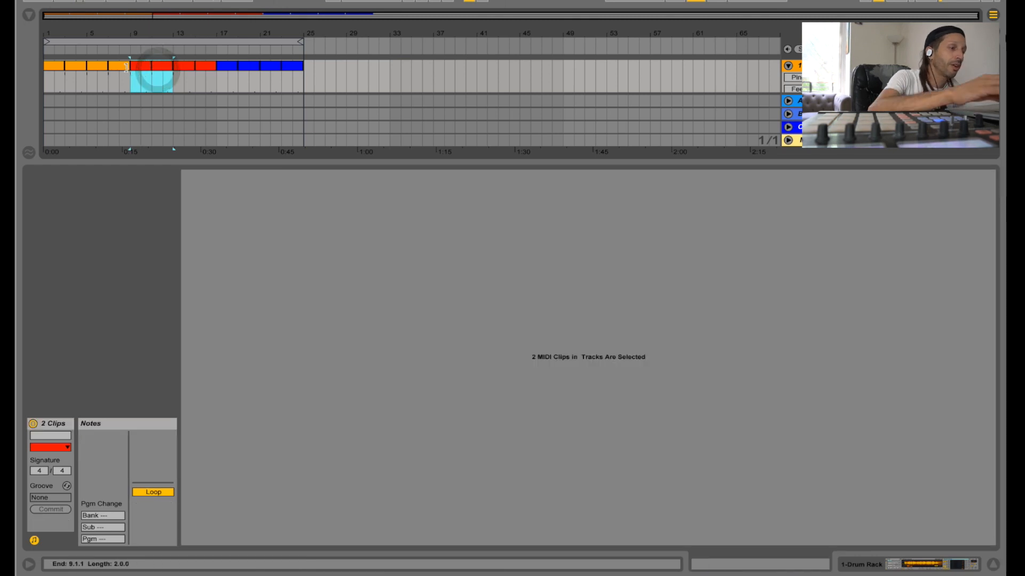
key("ctrl+j")
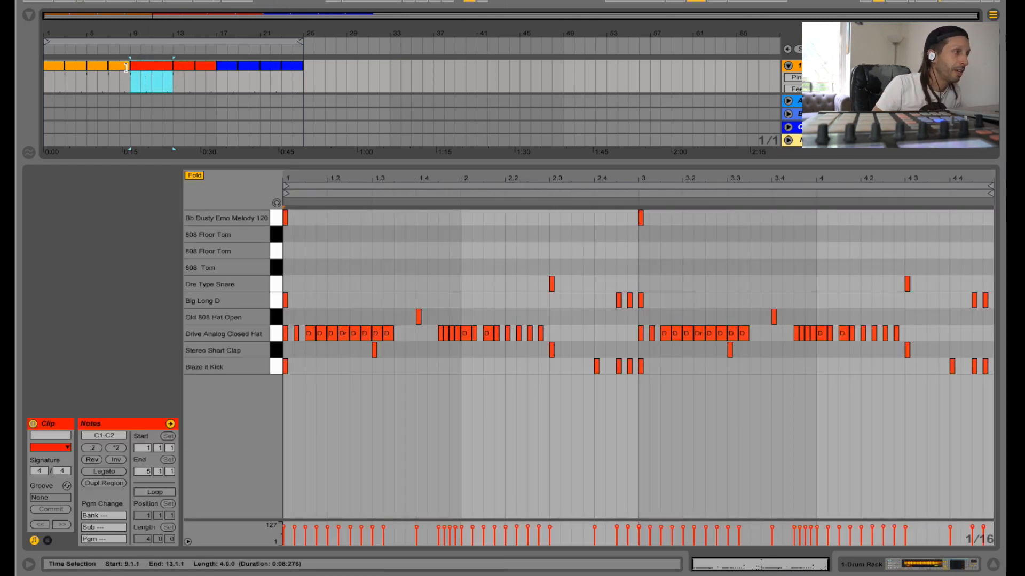
- Delete the Bb Dusty Emo Melody 120 note at bar 3 of the consolidated red clip
left_click_drag(310, 247, 237, 201)
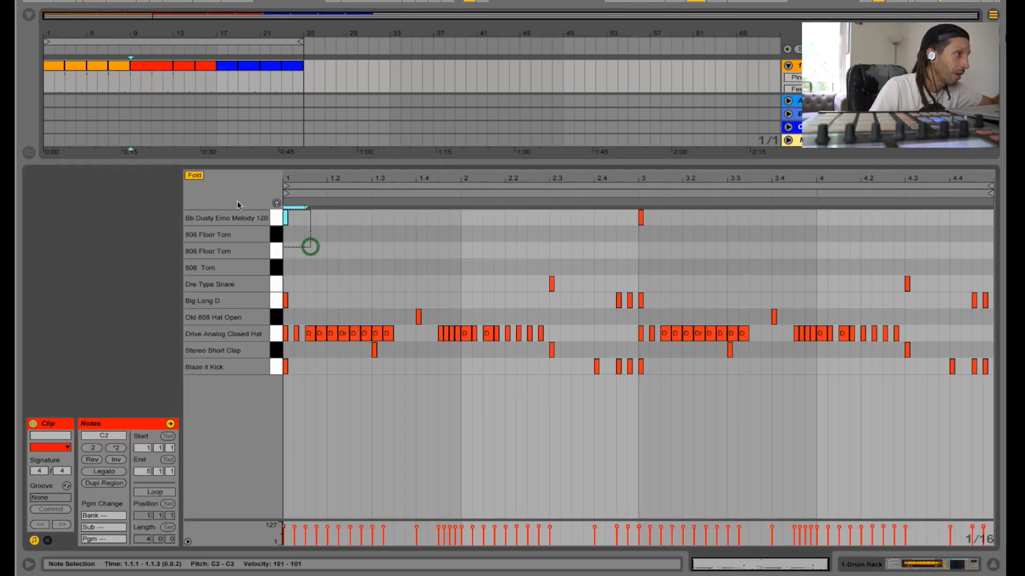
mouse_move(661, 246)
left_mouse_down()
mouse_move(617, 220)
mouse_move(613, 204)
left_mouse_up()
key("Delete")
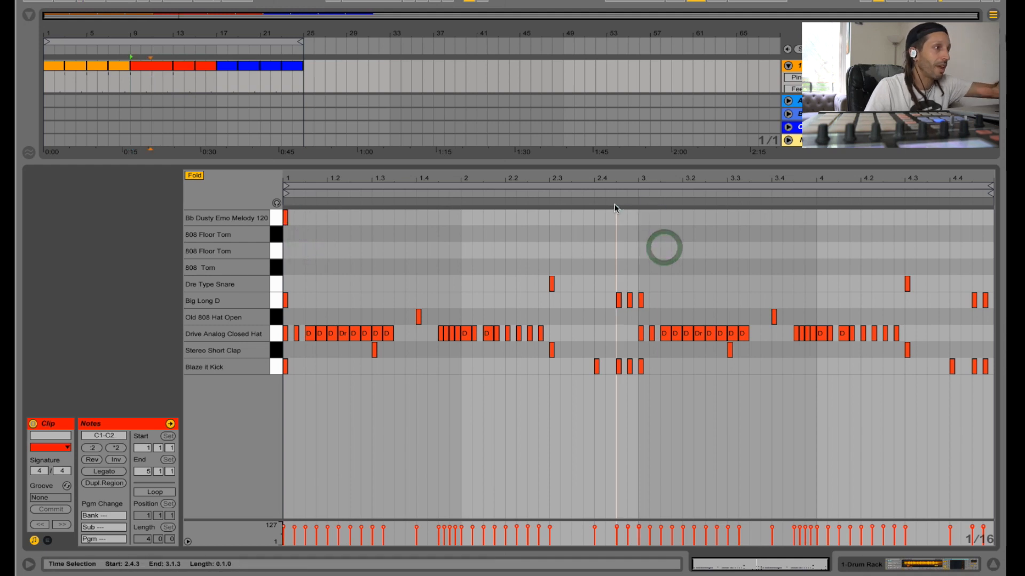
- Play the consolidated red clip and duplicate it over the two red clips that follow
left_click(153, 68)
key("space")
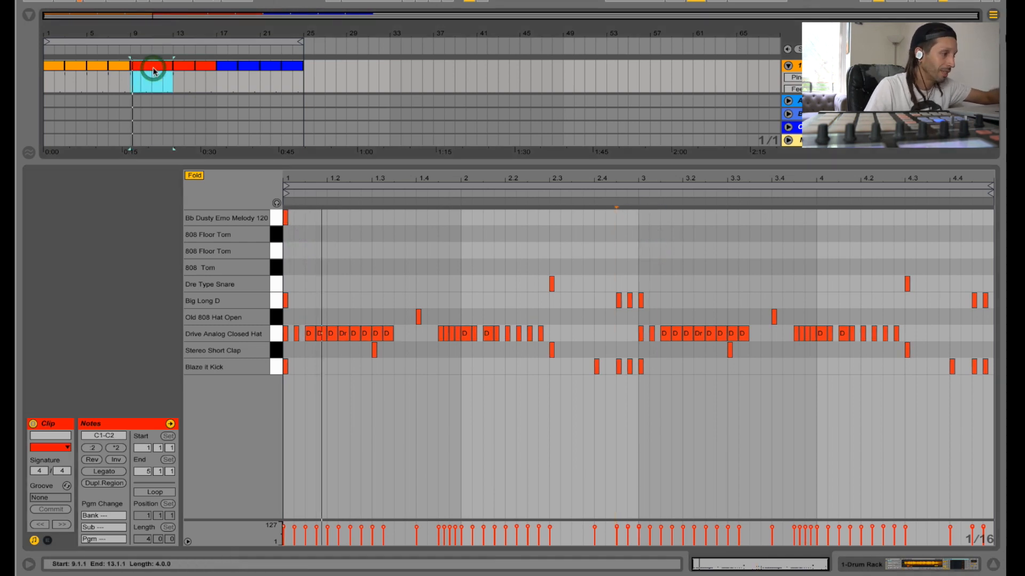
left_click(153, 68)
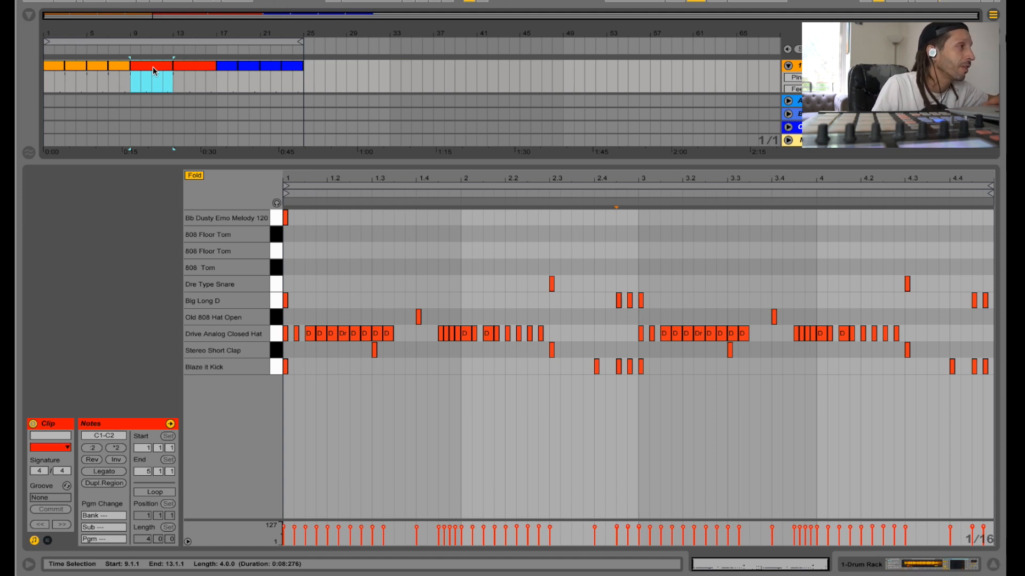
key("space")
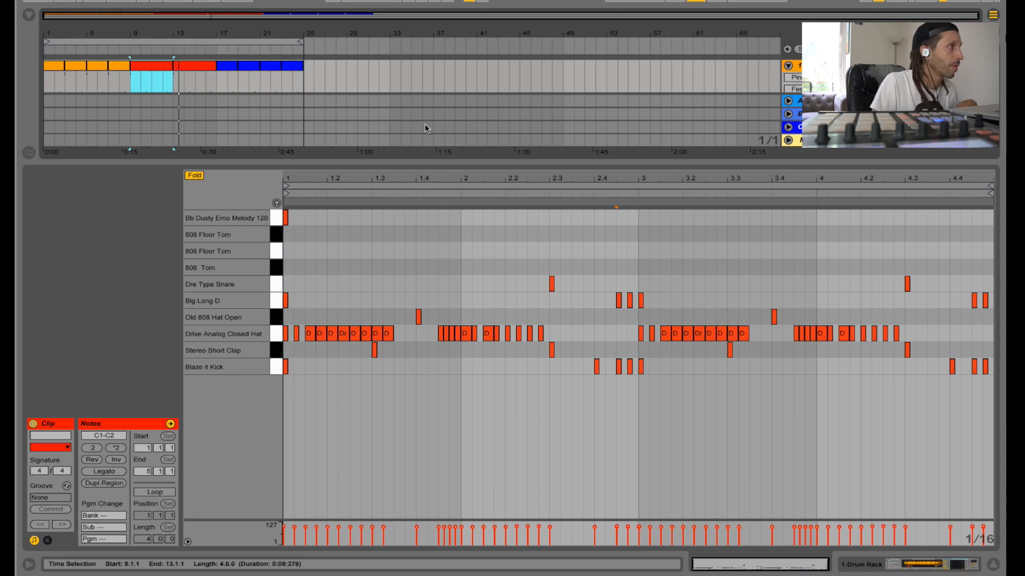
- Enlarge the arrangement area and loop playback over the first red clip, from bar 9 to bar 13
left_click_drag(411, 159, 419, 332)
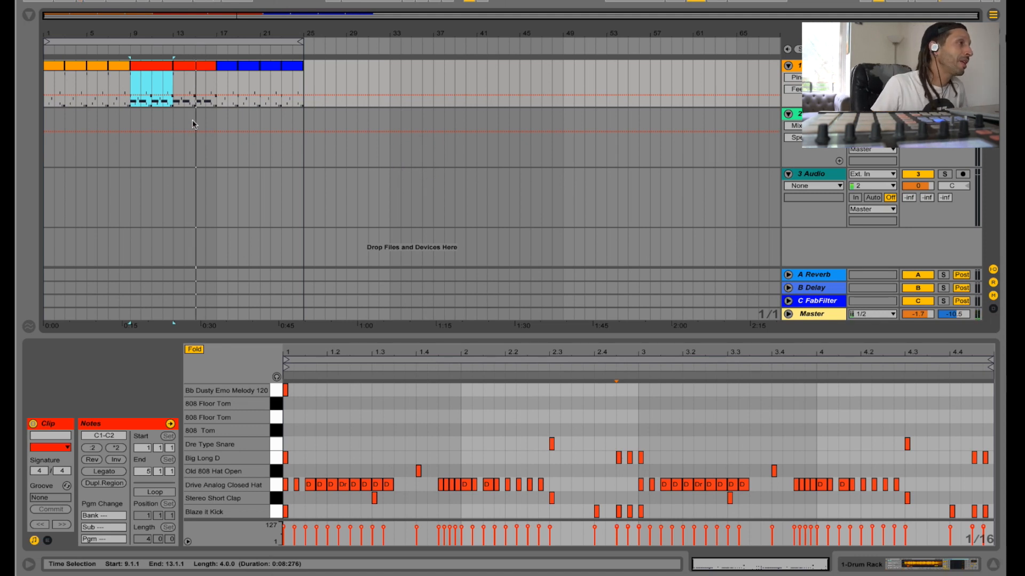
left_click_drag(216, 81, 281, 81)
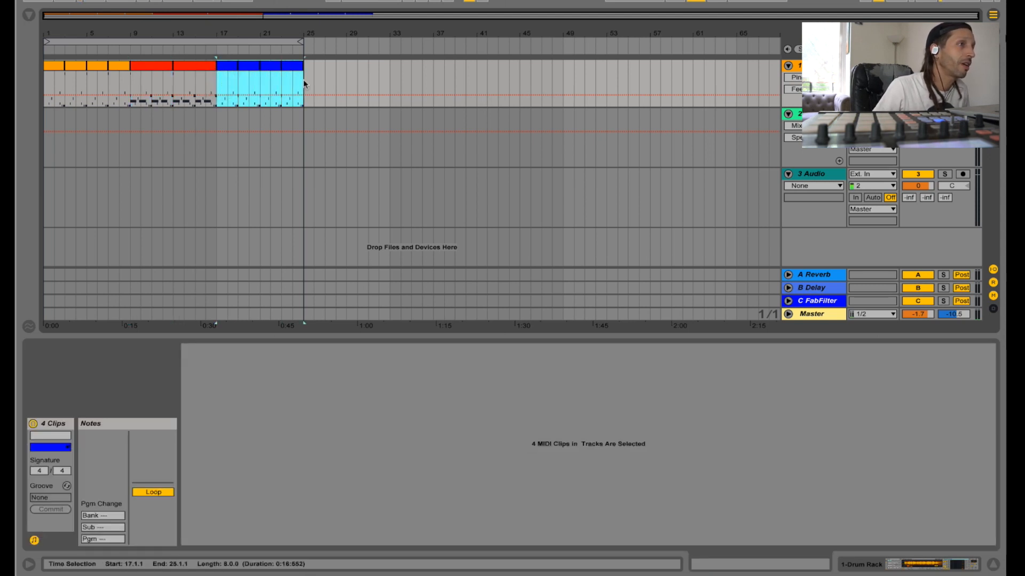
left_click(191, 76)
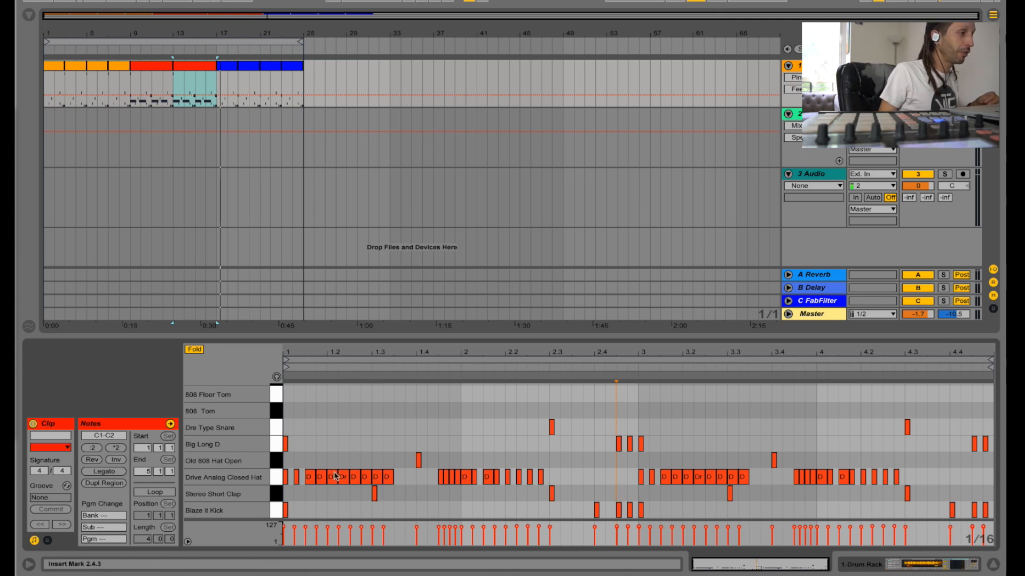
left_click(156, 69)
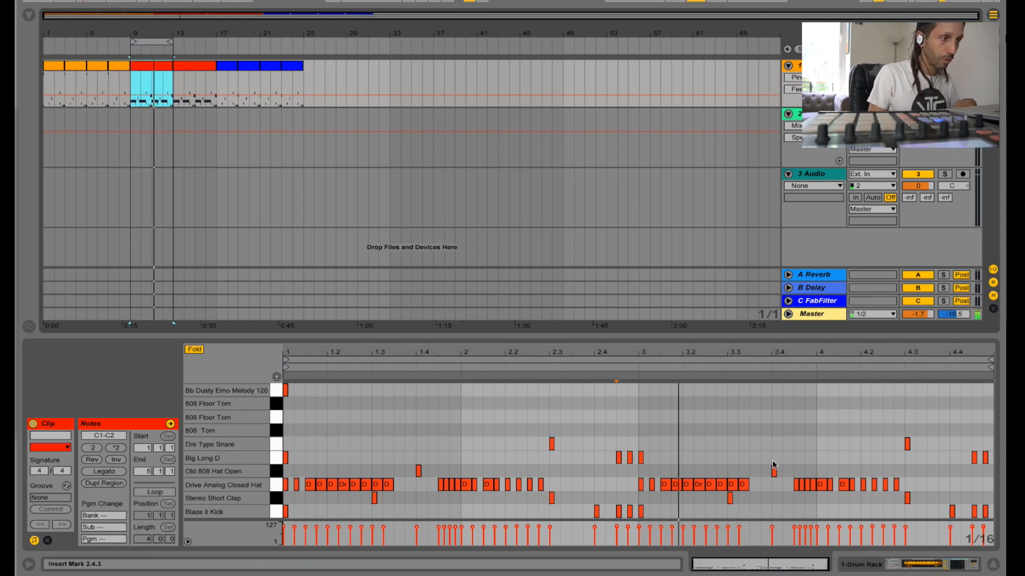
key("space")
- Add three Big Long D notes to the first red clip at 3.3.1, 3.3.4 and 3.4.3
left_click(726, 458)
double_click(727, 458)
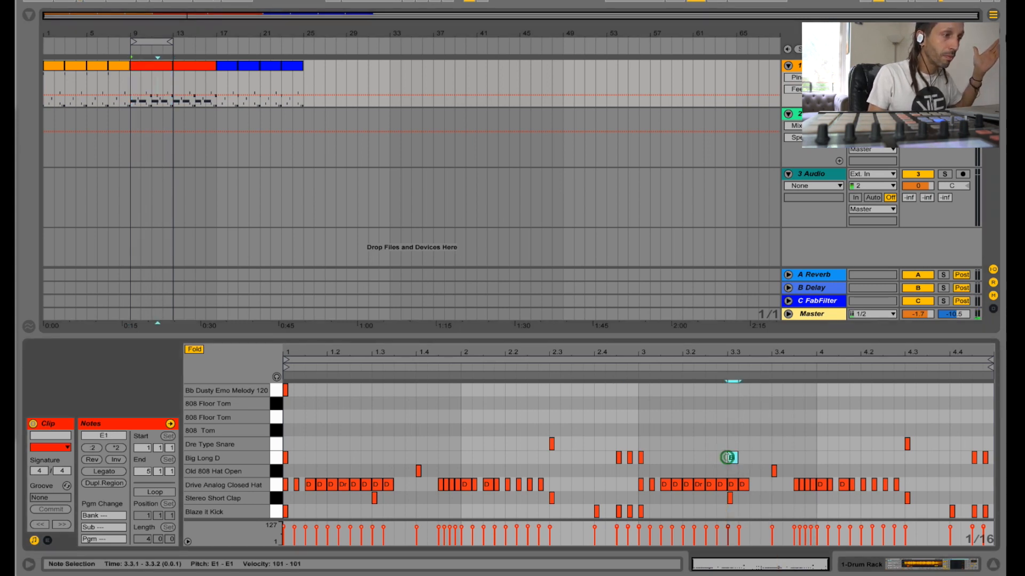
left_click(761, 458)
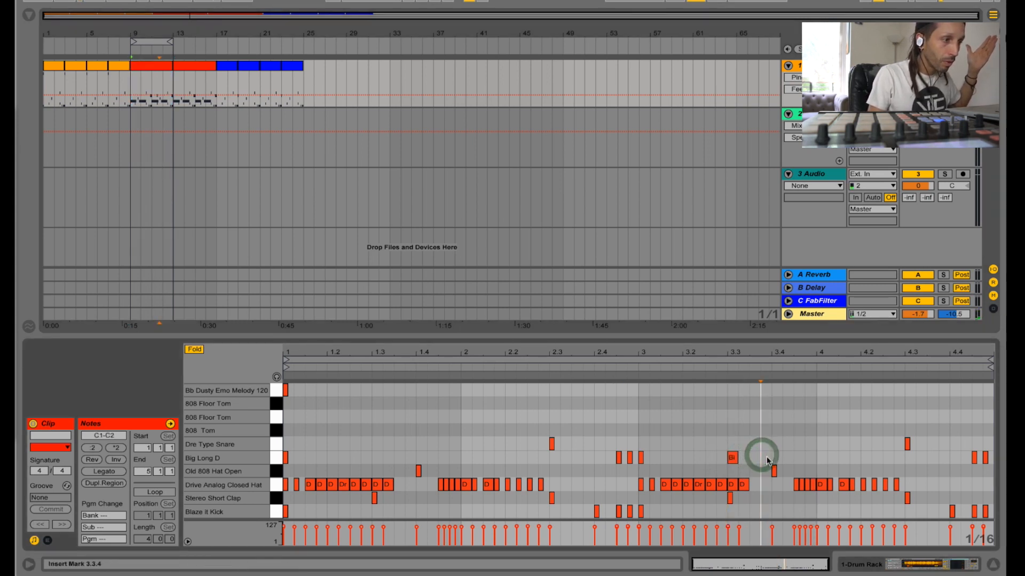
double_click(765, 457)
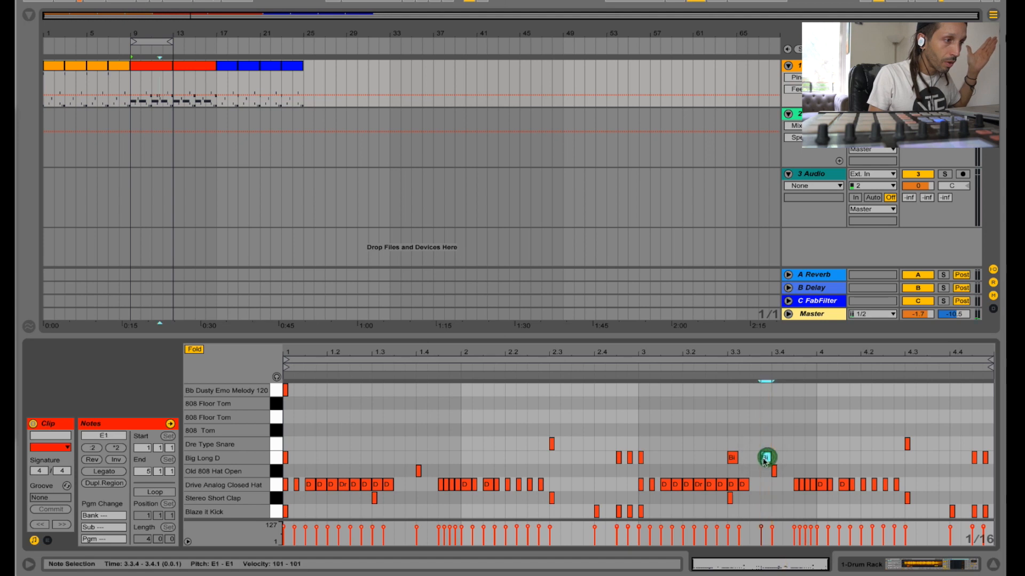
left_click(798, 458)
double_click(799, 458)
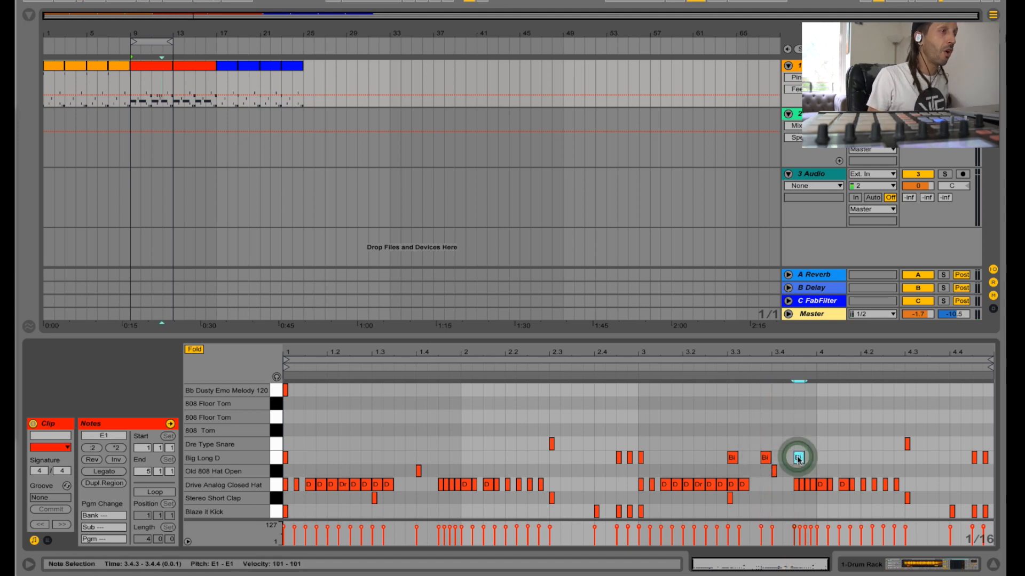
- Show the automation of the Drum Rack track's Big Long D Transpose parameter and make the track lane taller
left_click(788, 66)
left_click(788, 66)
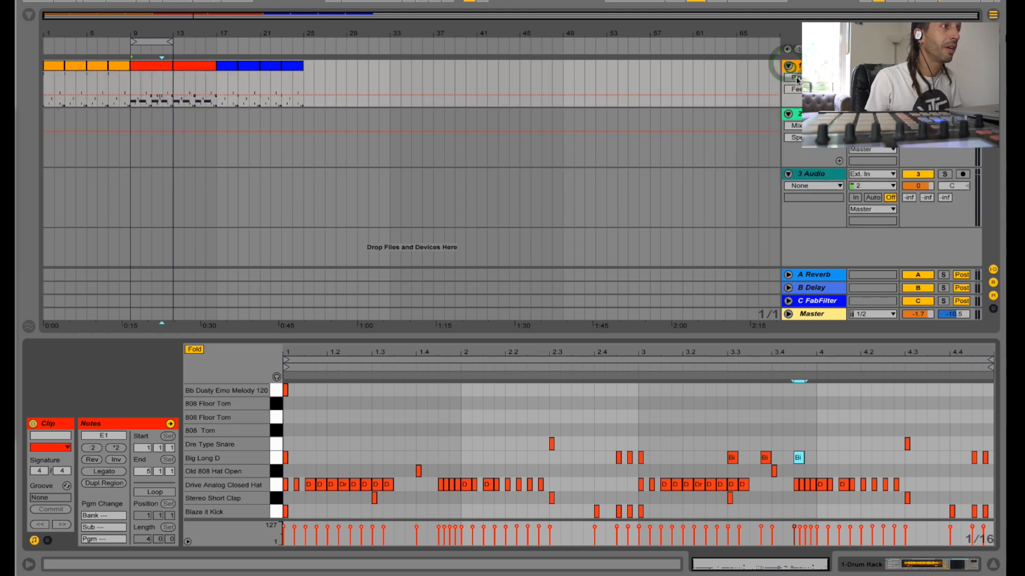
left_click(795, 78)
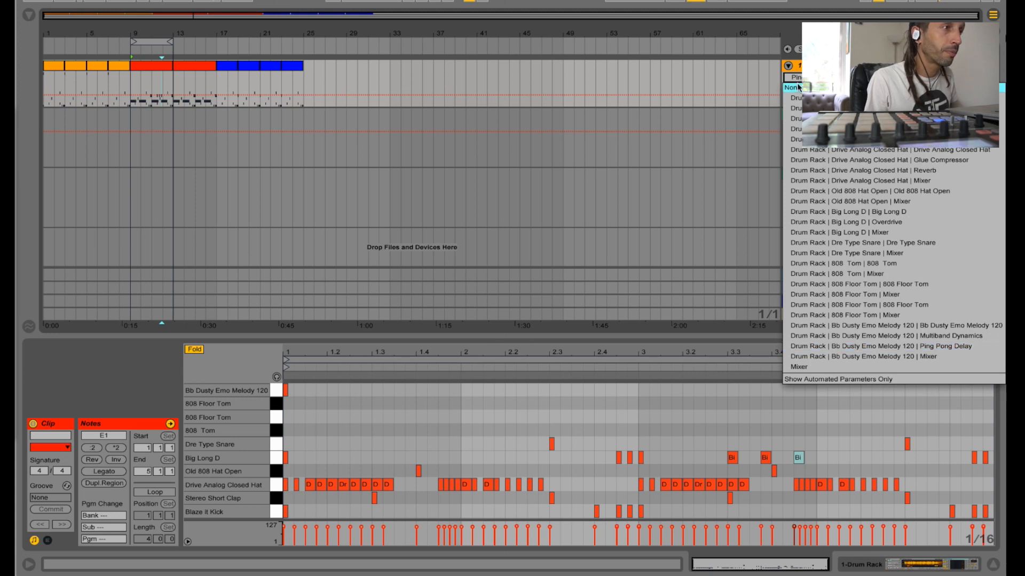
left_click(897, 212)
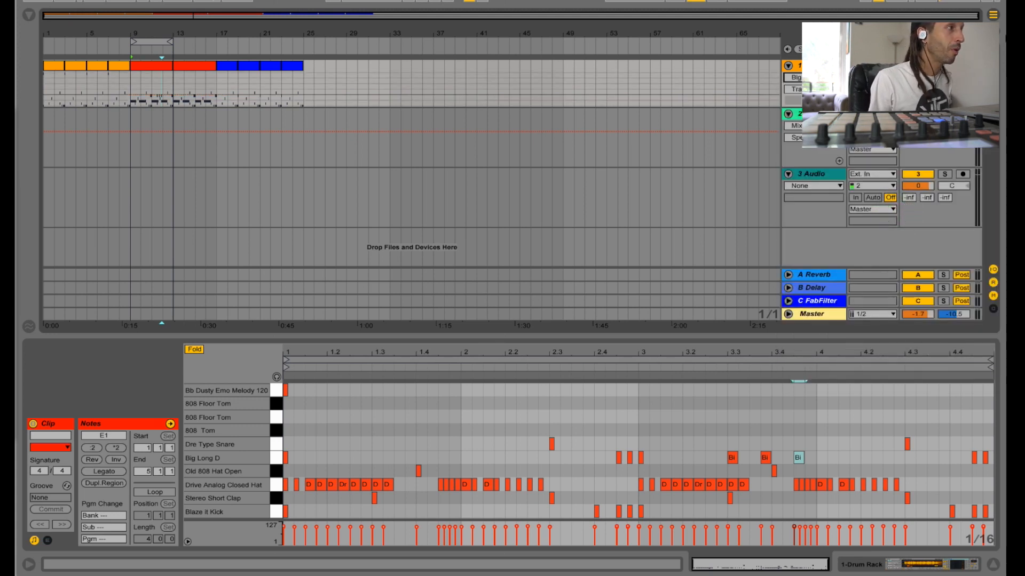
left_click_drag(804, 107, 803, 202)
left_click(795, 77)
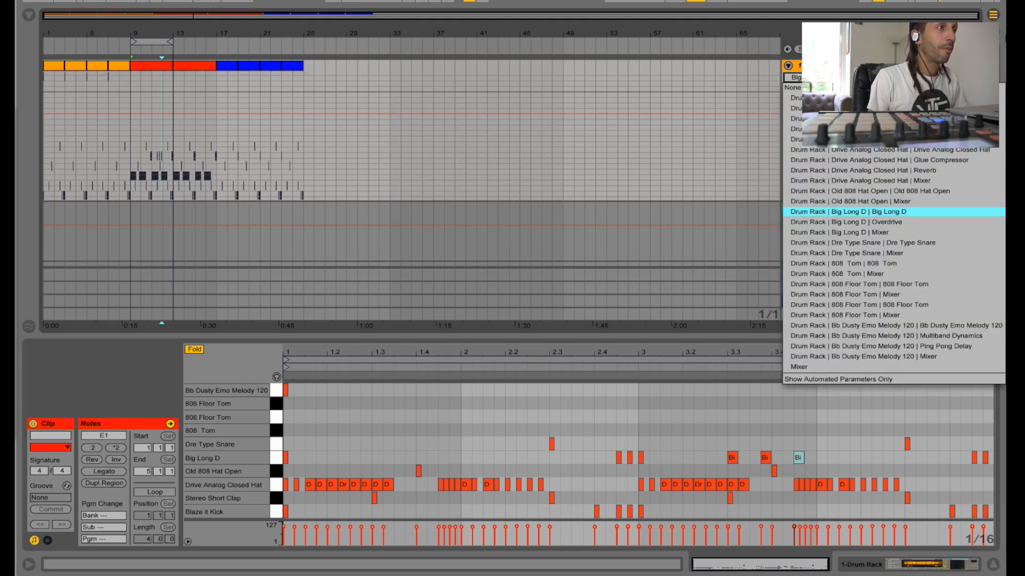
left_click(872, 214)
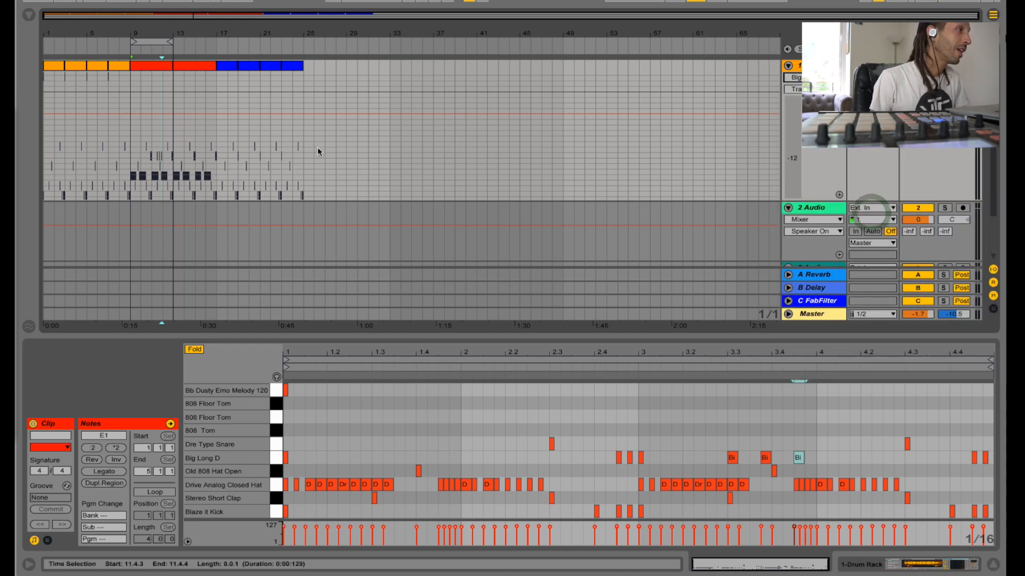
- Draw three rising Big Long D Transpose automation steps from 11.3 to bar 12, ending at 0 st, and play from bar 11
left_click(142, 135)
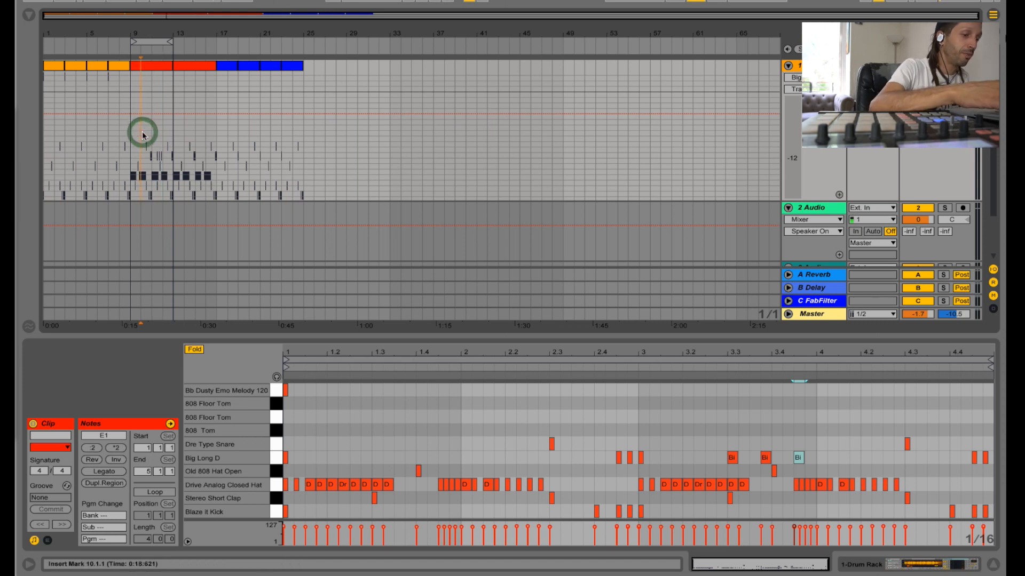
key("plus")
key("plus")
key("plus")
key("plus")
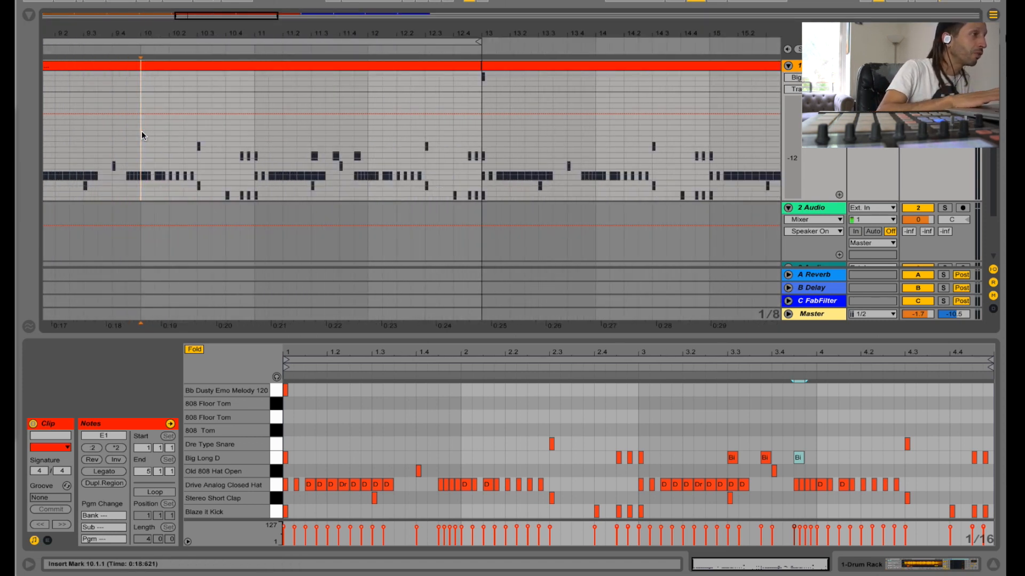
key("space")
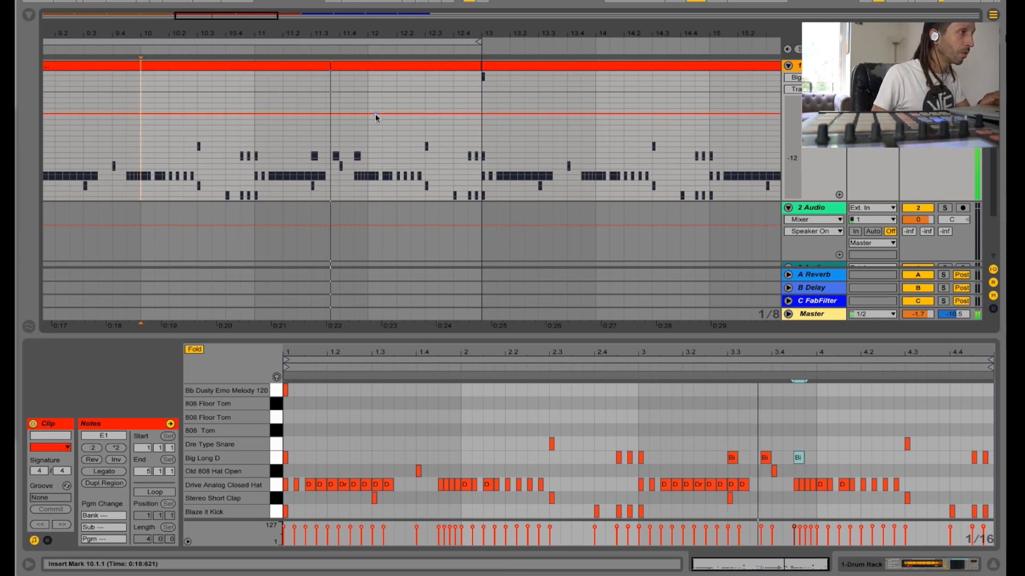
key("b")
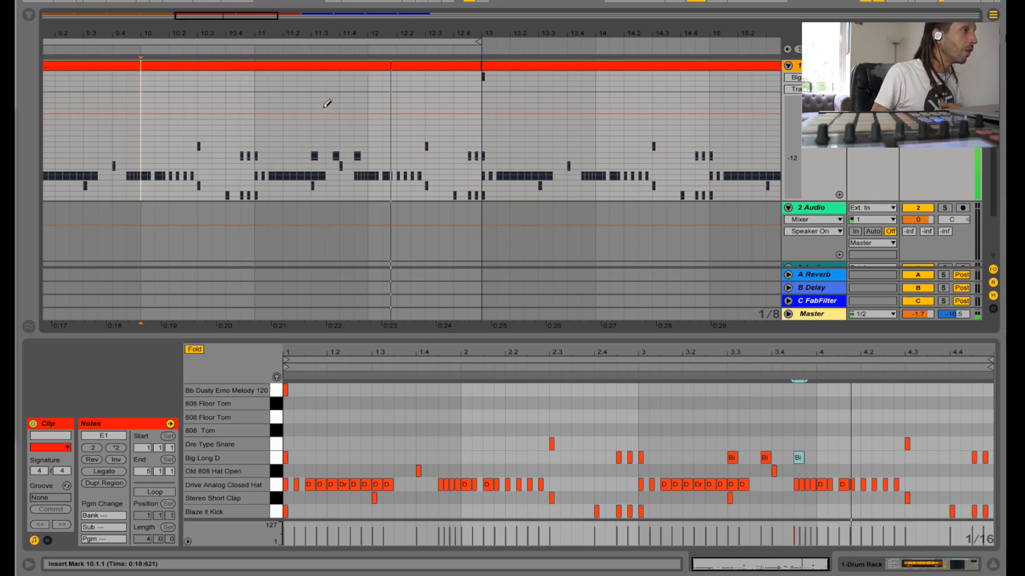
left_click(316, 105)
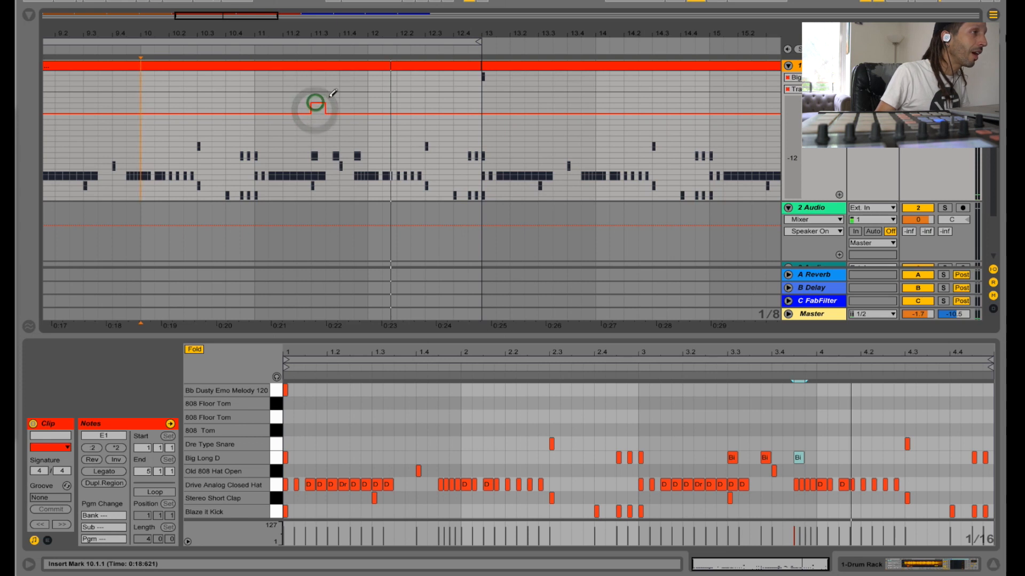
left_click_drag(333, 93, 358, 84)
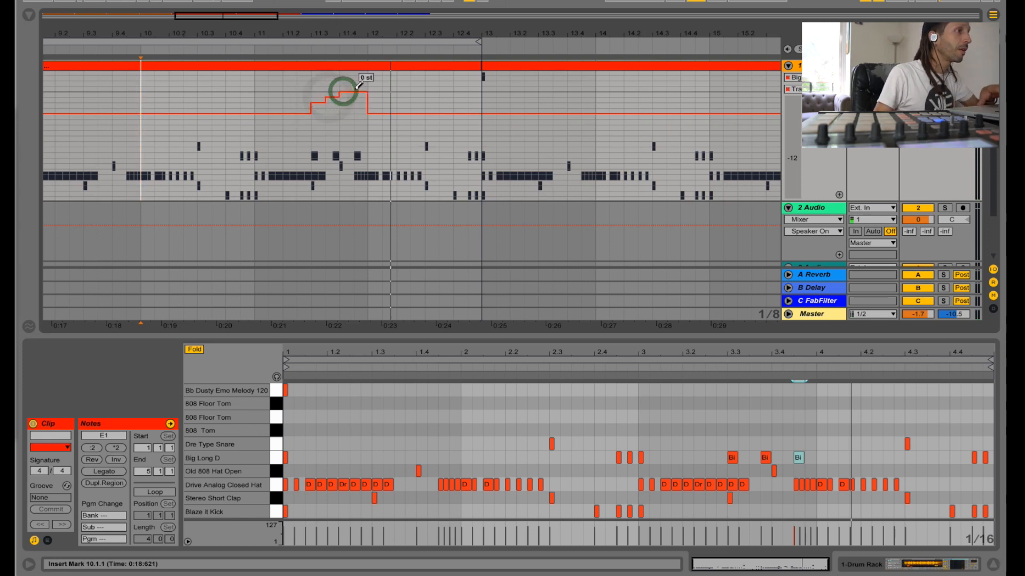
key("b")
left_click(258, 95)
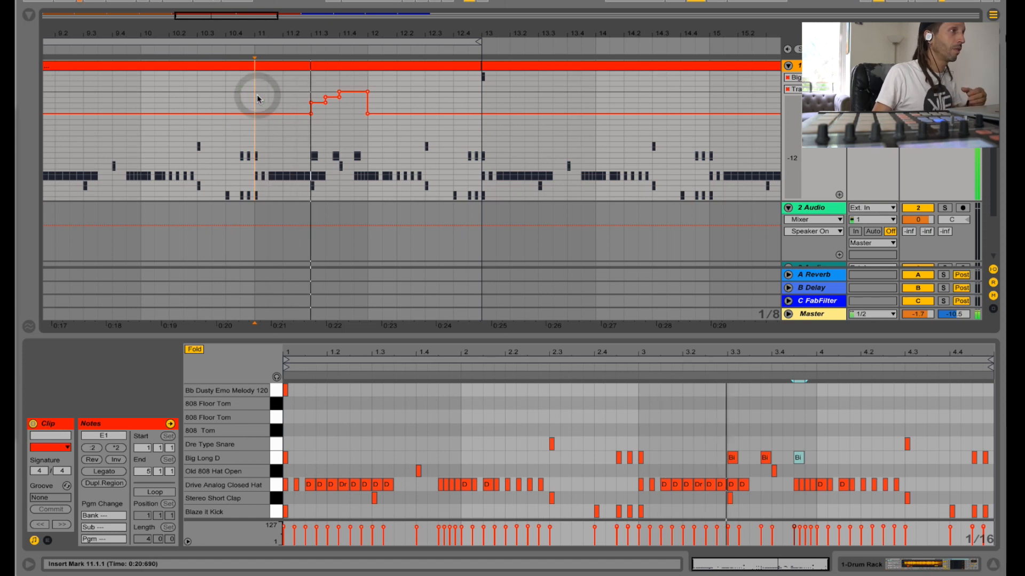
- Redraw the Big Long D Transpose automation as -4 st at 11.3, 0 st at 11.3.3 and +8 st from 11.4 to bar 12
scroll(319, 153, "up", 3)
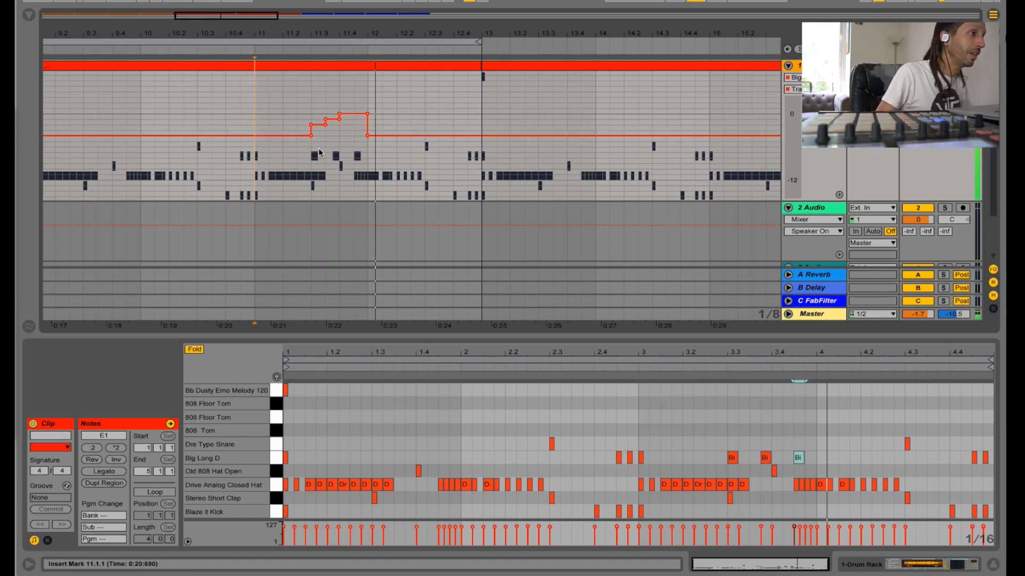
scroll(318, 153, "up", 2)
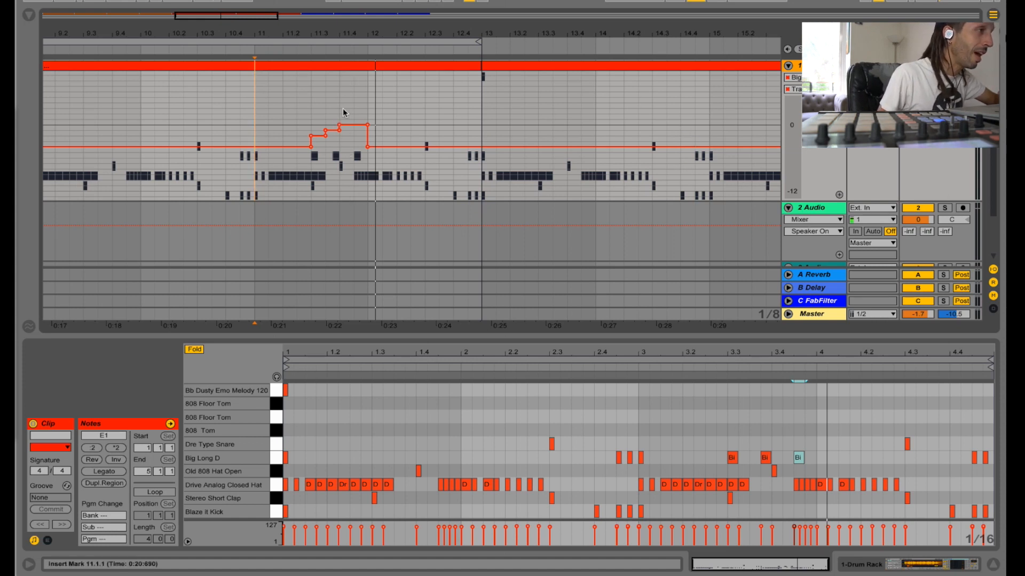
left_click_drag(350, 114, 351, 109)
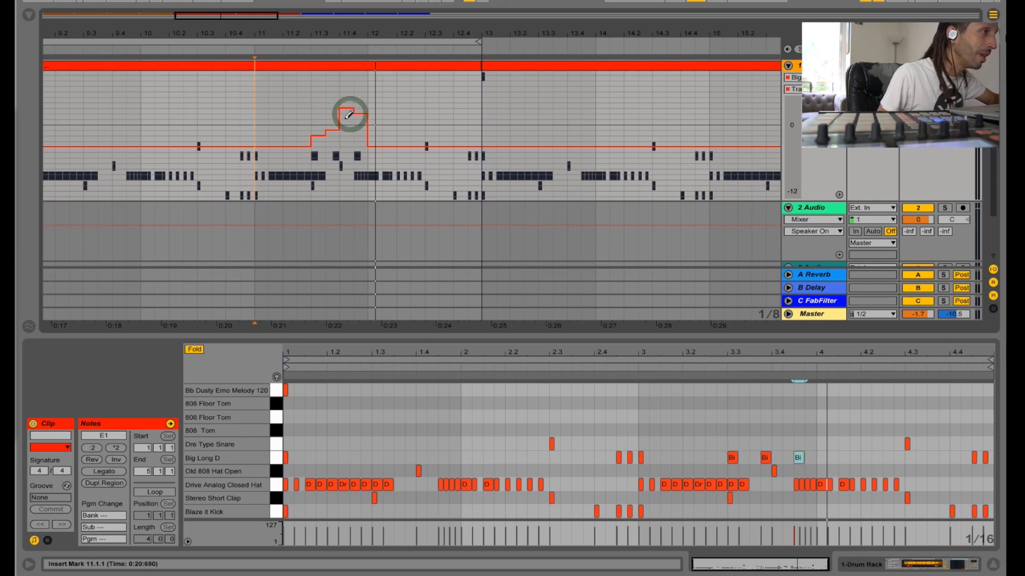
key("space")
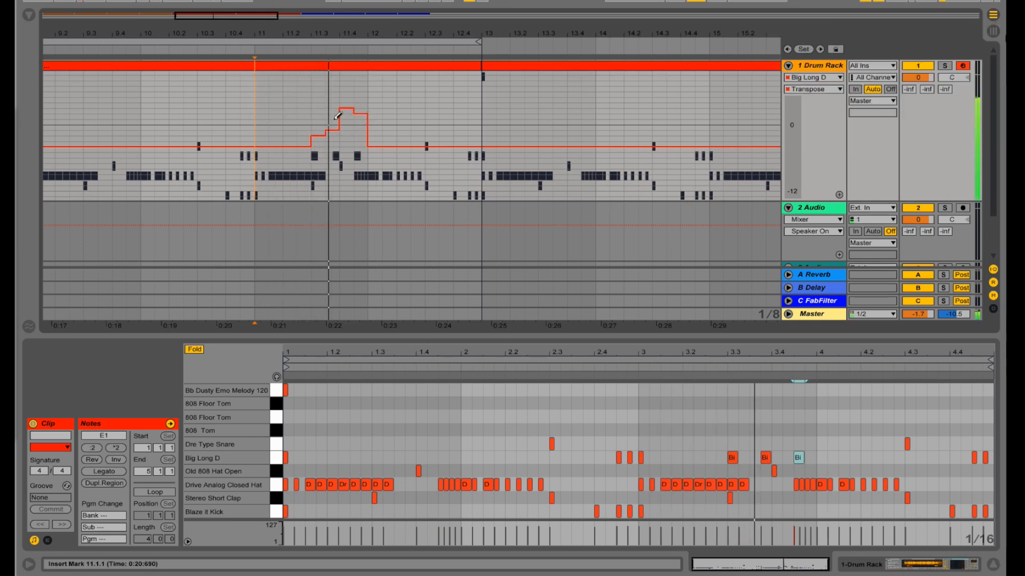
scroll(340, 129, "up", 2)
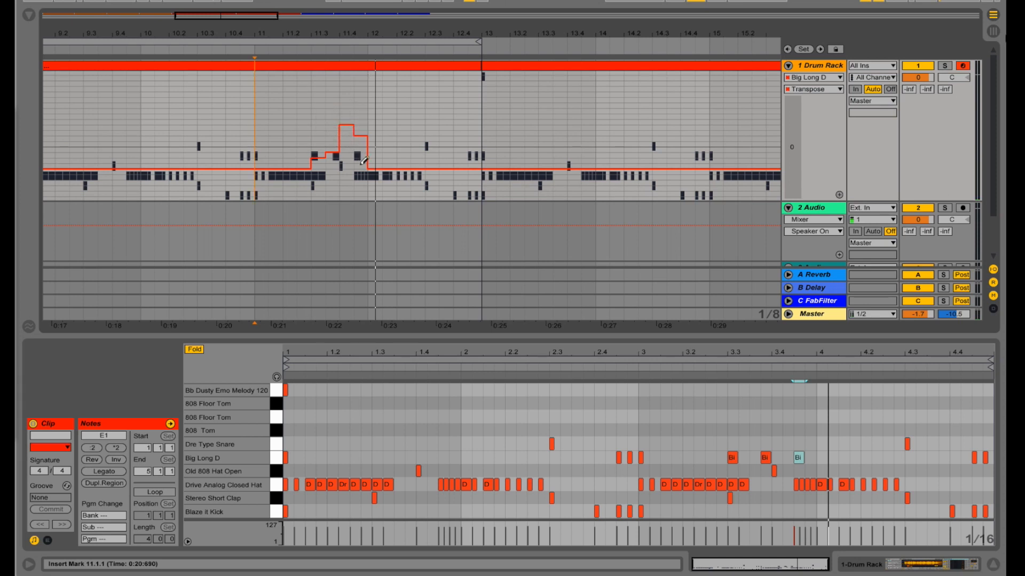
left_click_drag(362, 162, 357, 166)
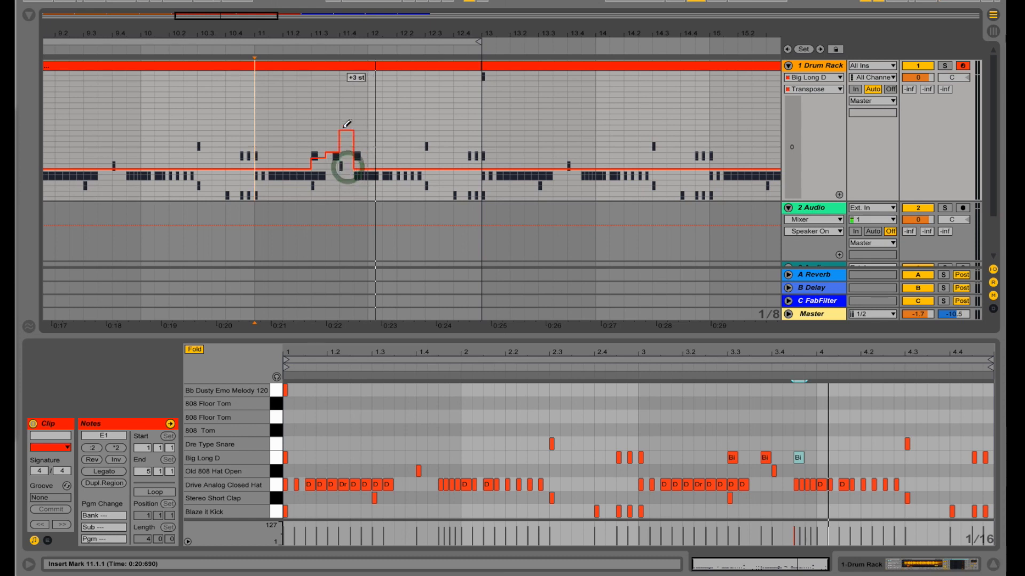
left_click_drag(345, 126, 345, 116)
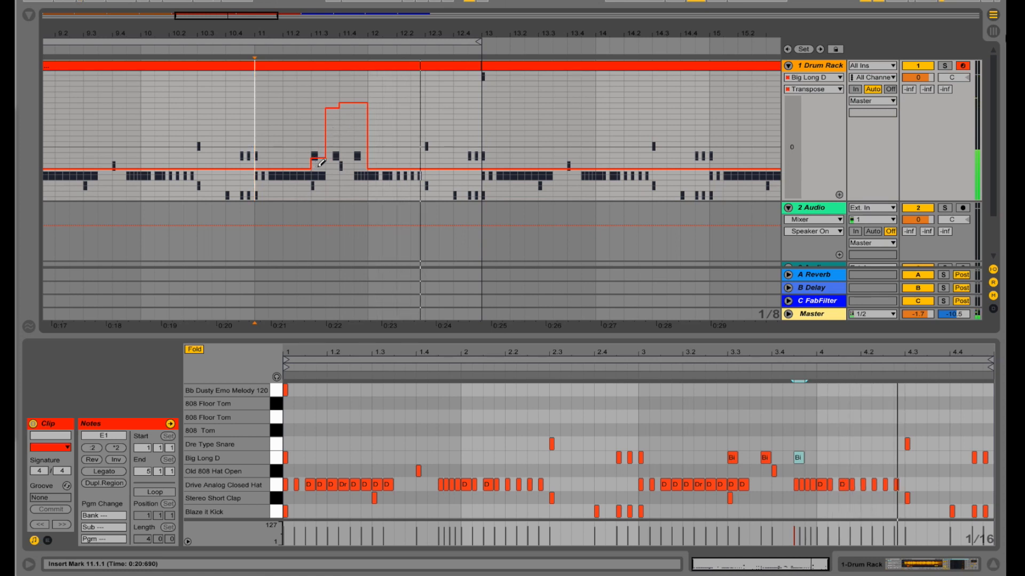
left_click_drag(321, 162, 337, 143)
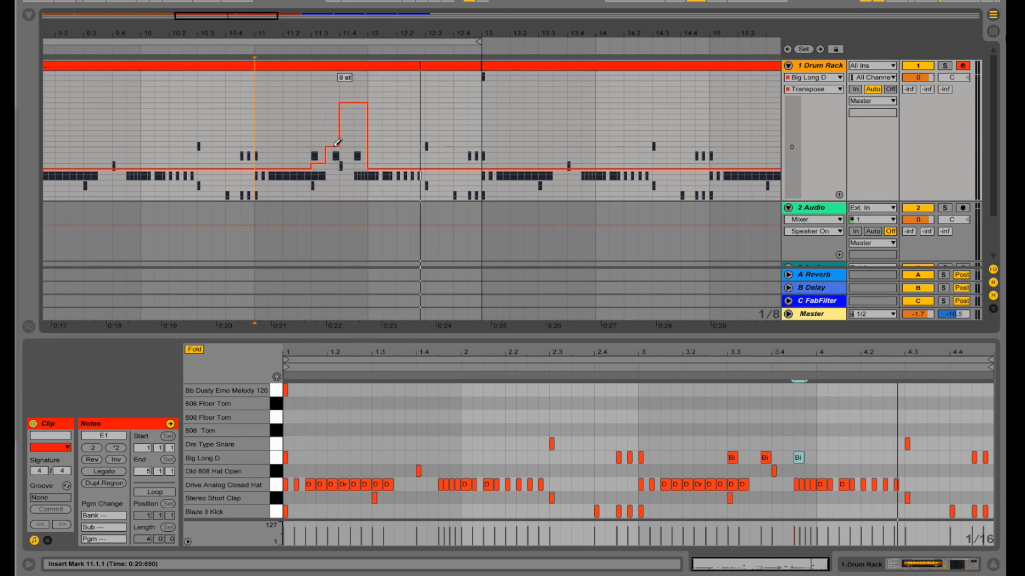
left_click(323, 166)
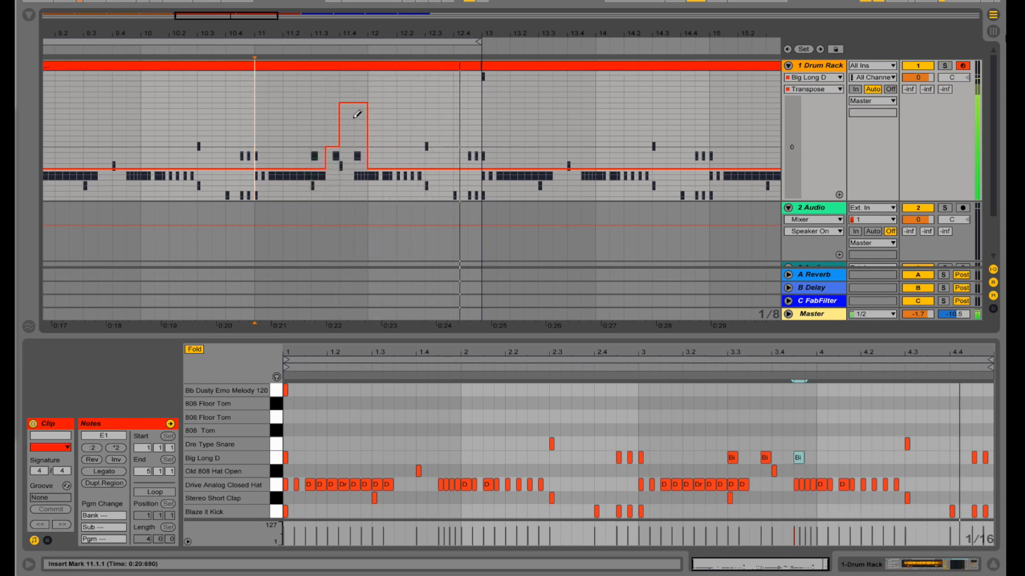
- Show the Drum Rack track's device chain with the sampler controls
left_click(819, 67)
left_click(552, 423)
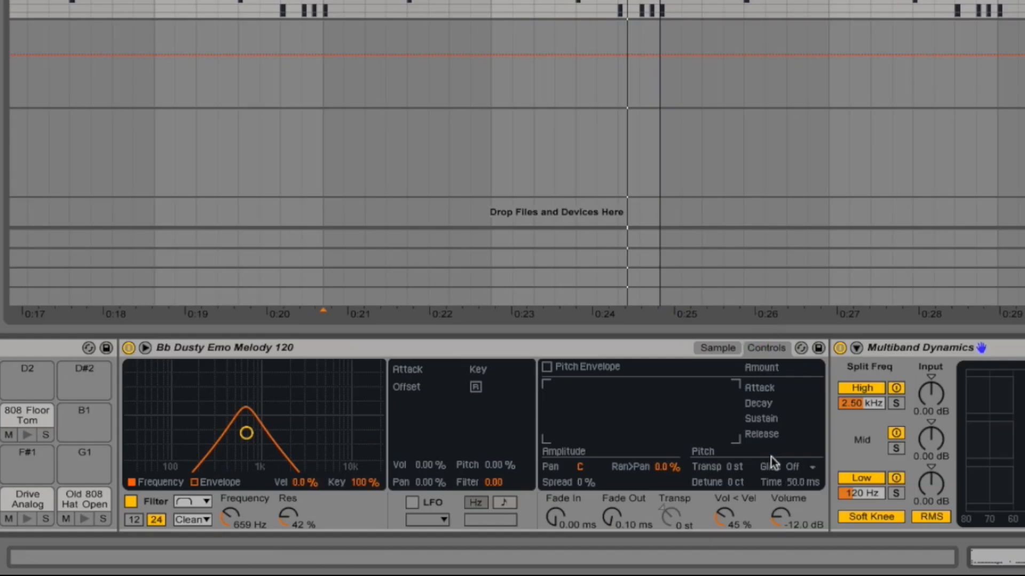
left_click(772, 458)
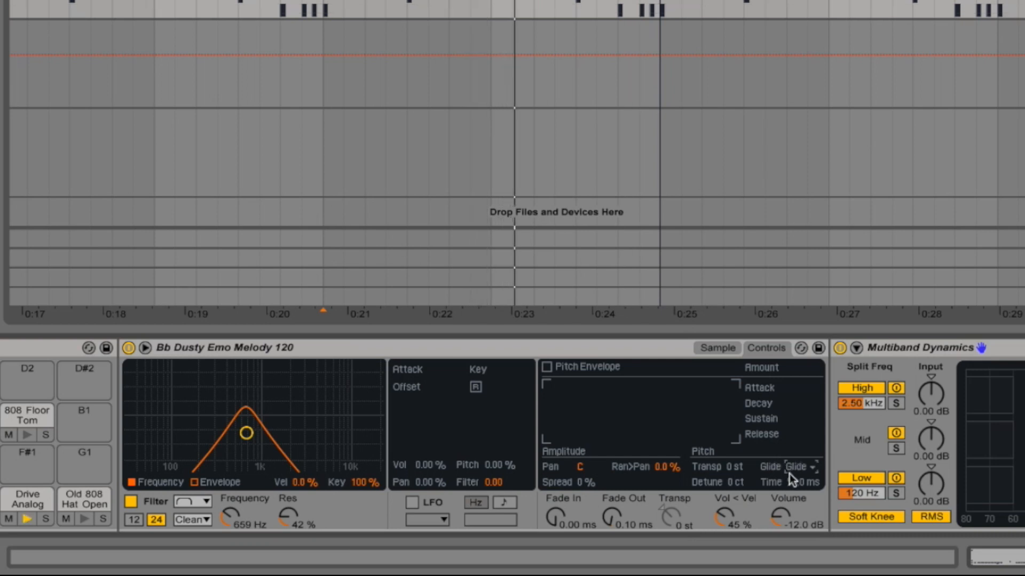
key("space")
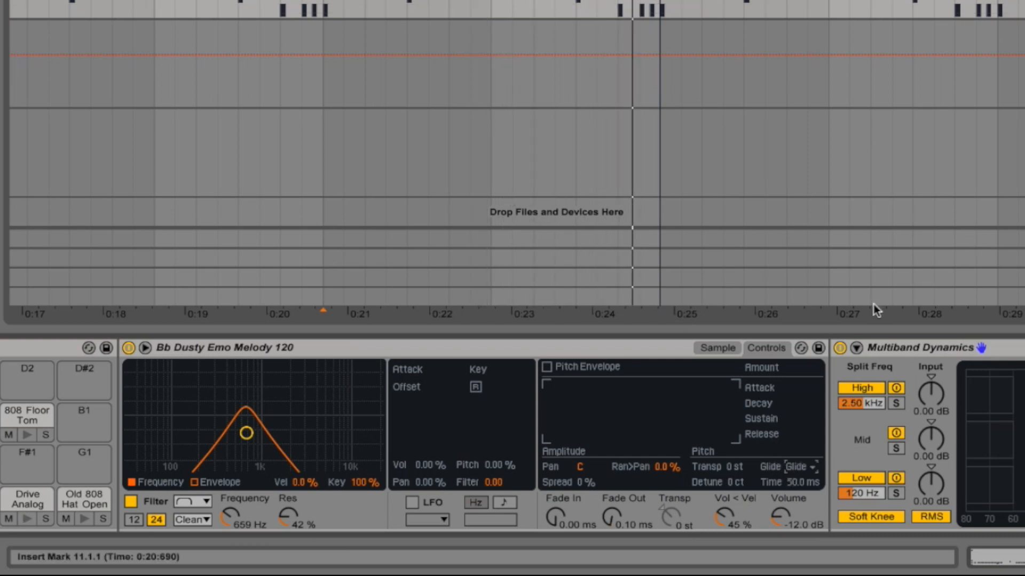
left_click(799, 467)
left_click(323, 10)
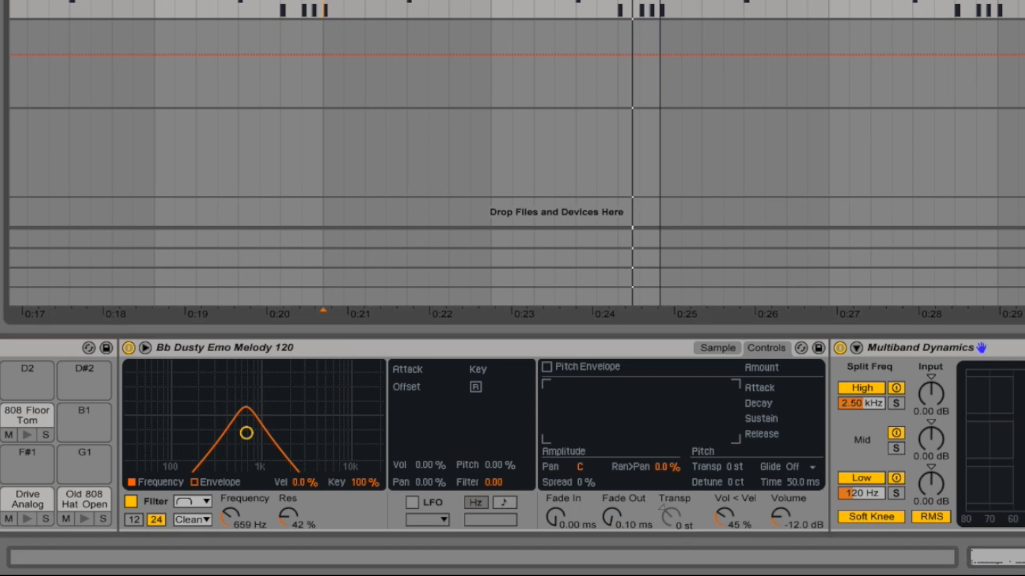
- Select the Big Long D pad in the Drum Rack and set its pitch glide mode to Glide
left_click(972, 557)
key("space")
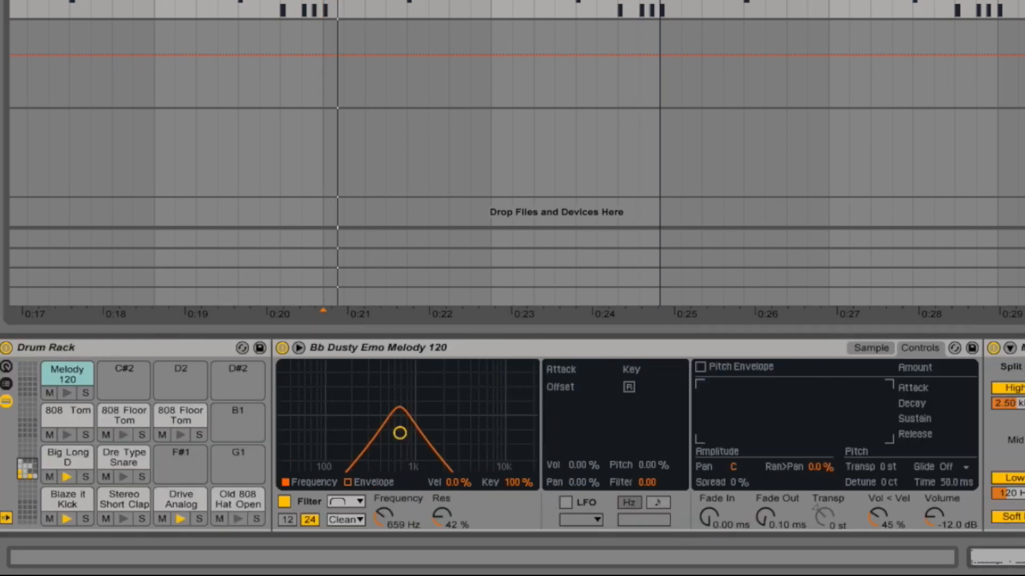
left_click(64, 454)
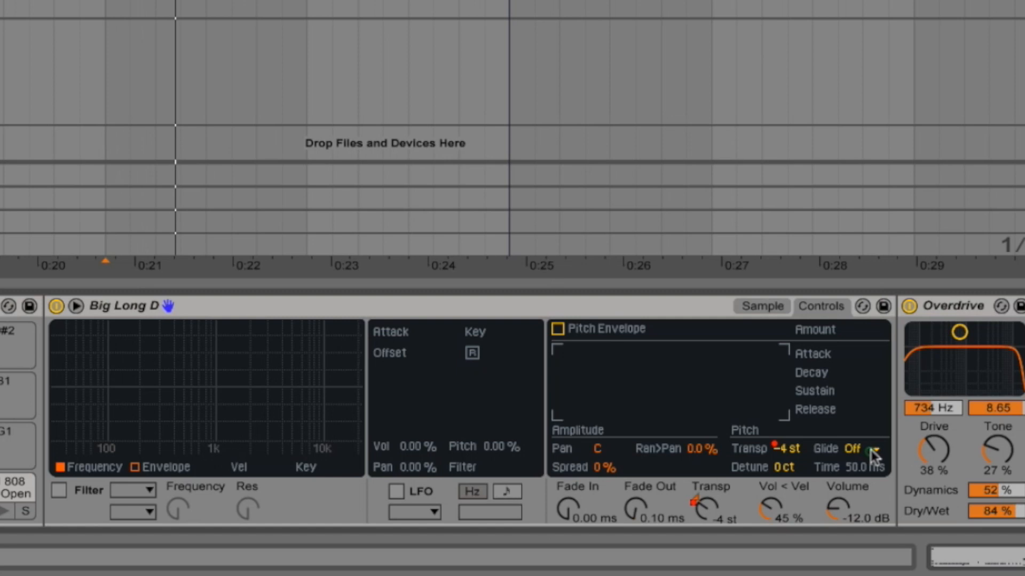
left_click(874, 451)
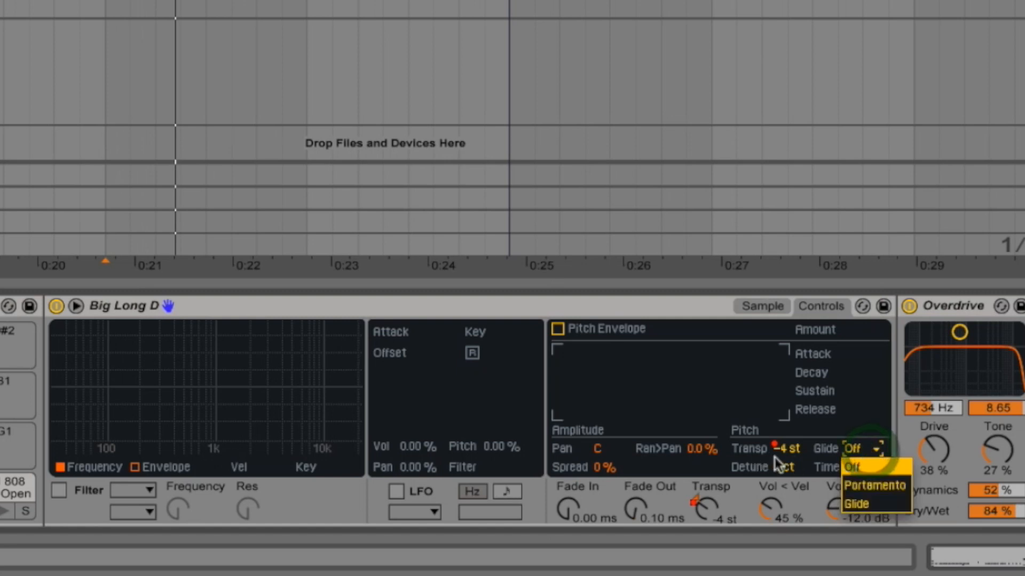
left_click(777, 452)
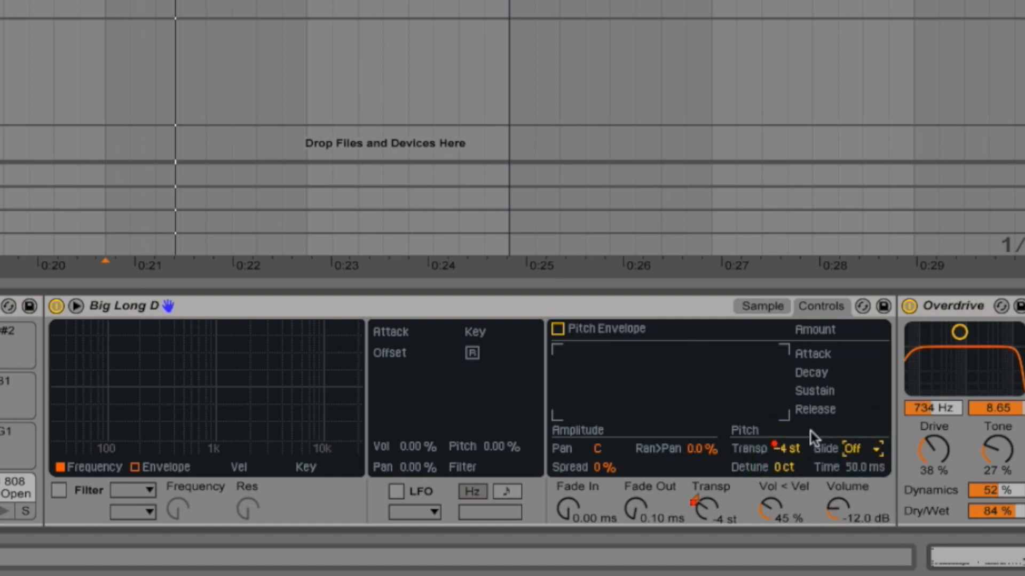
left_click(874, 452)
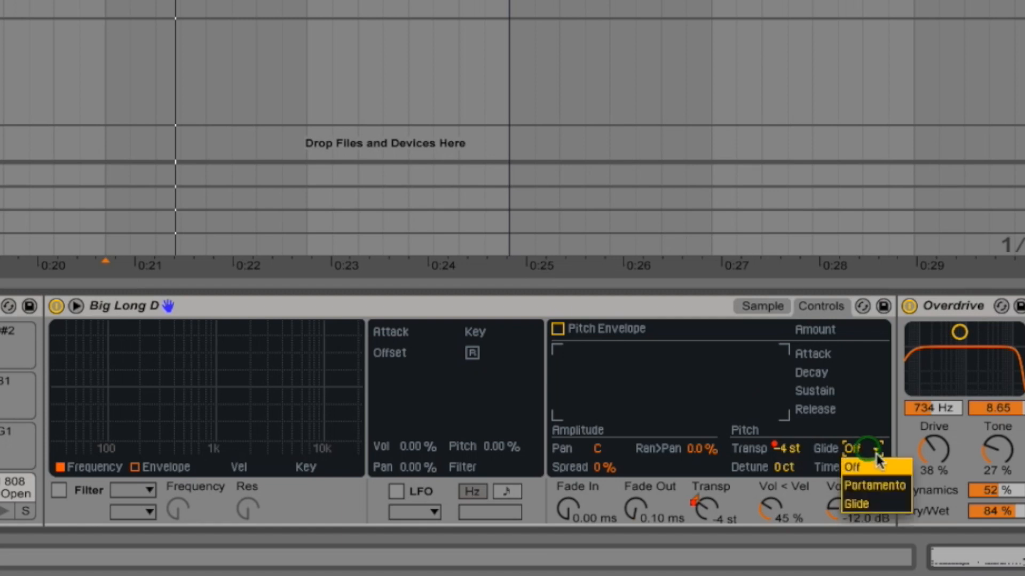
left_click(890, 496)
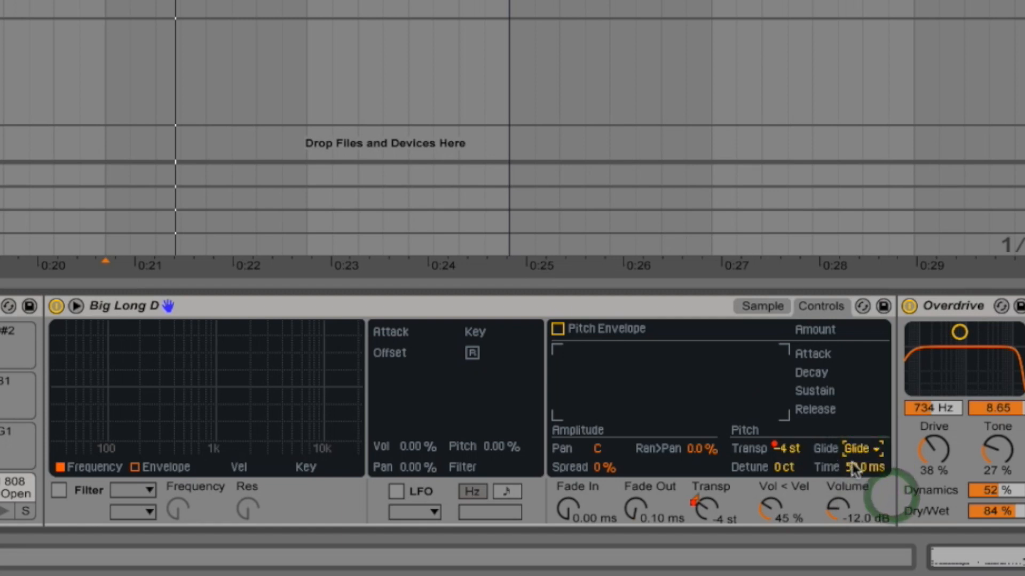
- Try longer glide times on Big Long D during playback, going through 77.7 ms and up into seconds
left_click_drag(858, 467, 854, 478)
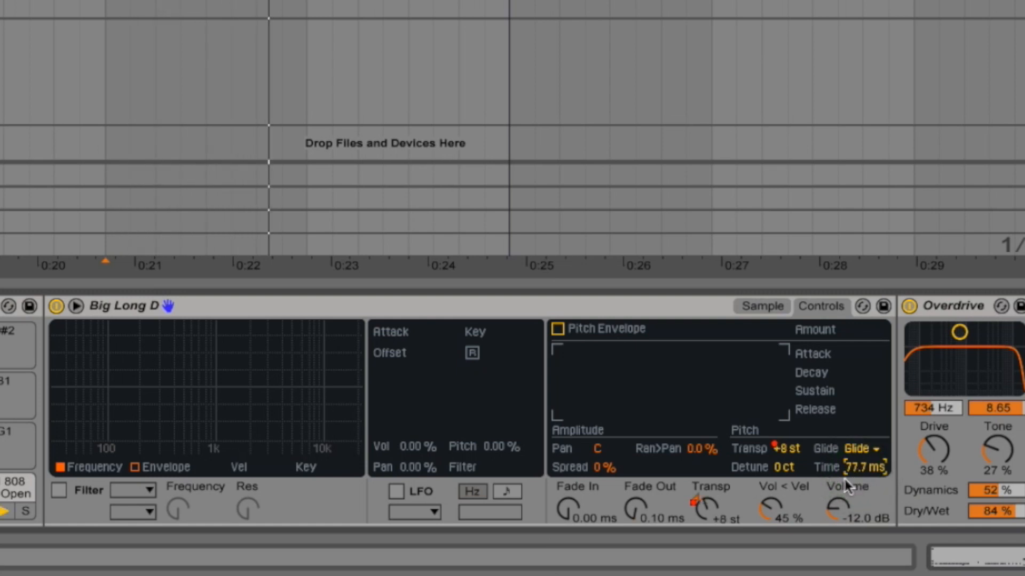
left_click(846, 483)
mouse_move(858, 468)
left_mouse_down()
mouse_move(847, 473)
mouse_move(857, 462)
left_mouse_up()
left_click(847, 474)
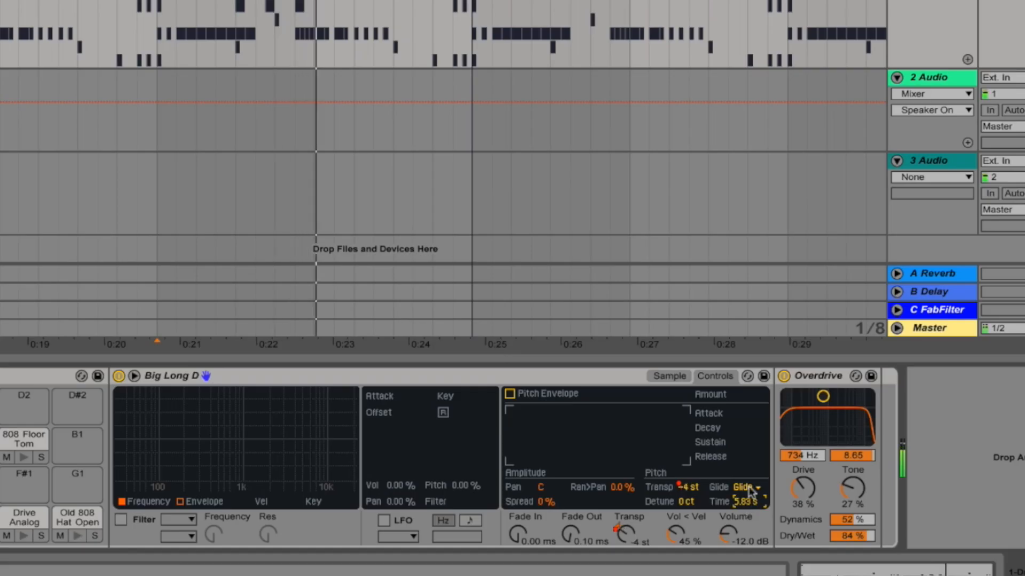
- Switch the Big Long D glide mode to Portamento and set its time to 1.06 s
left_click(748, 488)
left_click(750, 505)
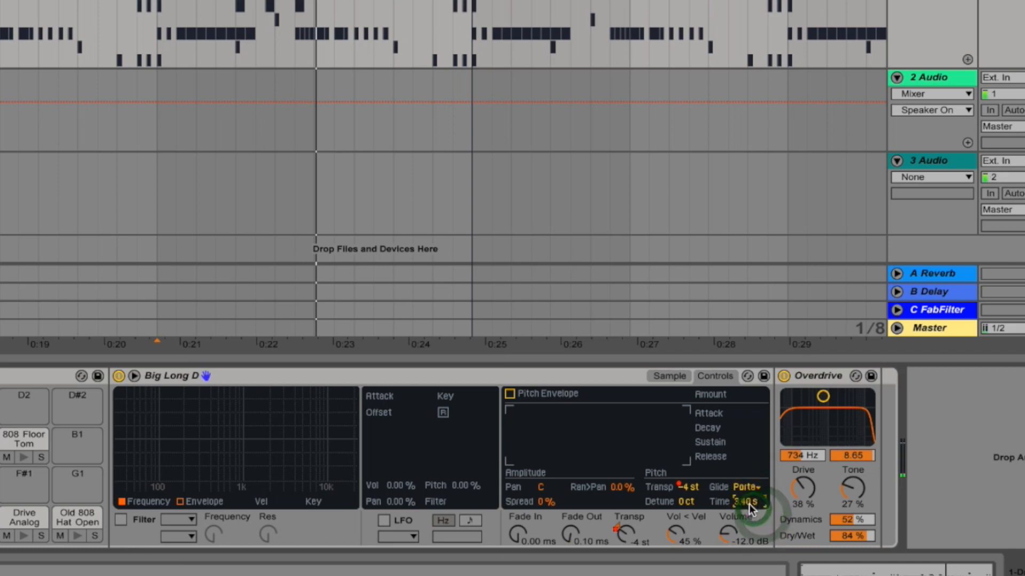
left_click_drag(749, 504, 750, 503)
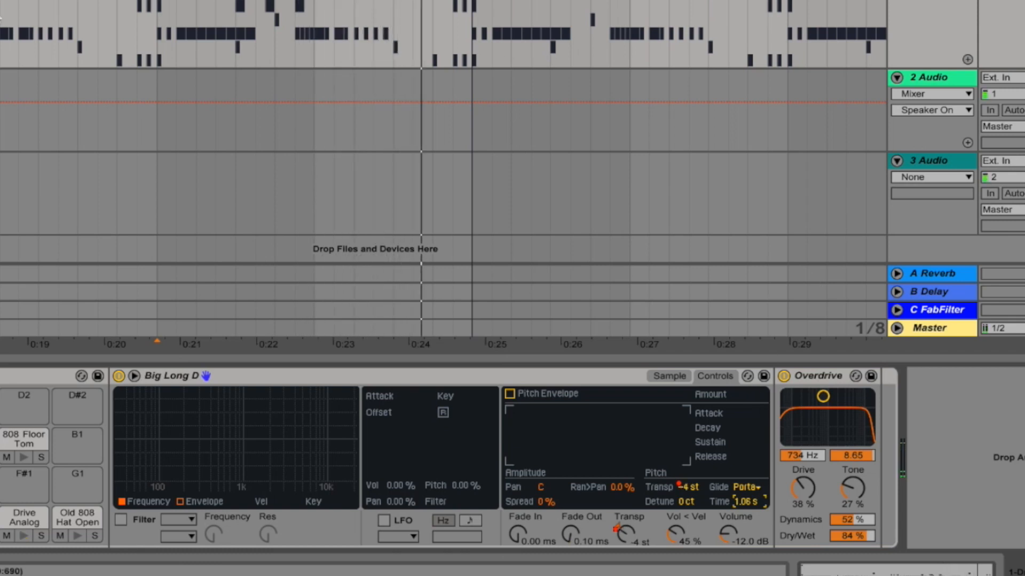
- Set the arrangement loop from bar 1 to bar 25 and play it from the first Drum Rack clip
key("space")
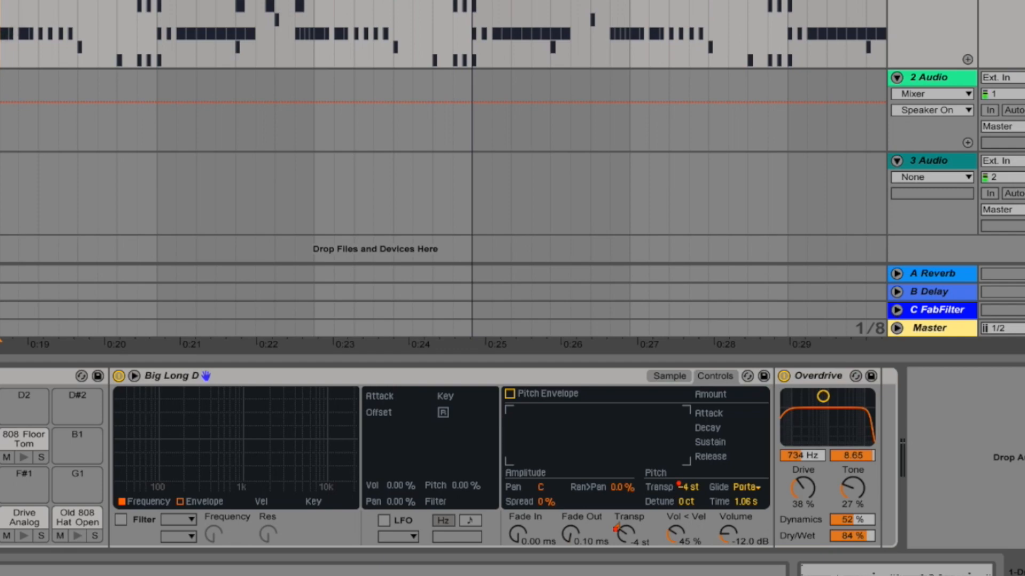
left_click_drag(226, 33, 226, 15)
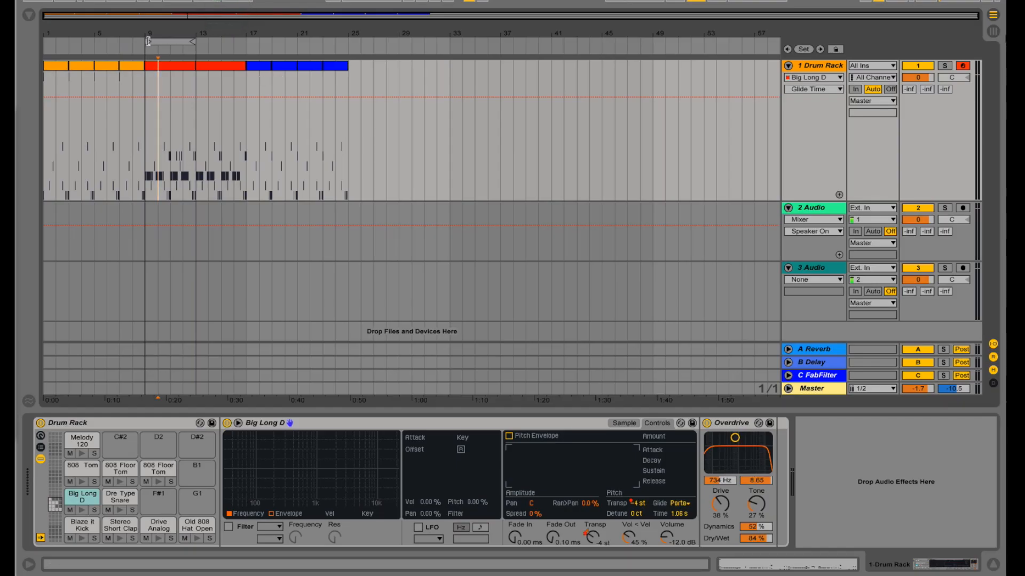
left_click_drag(149, 41, 47, 41)
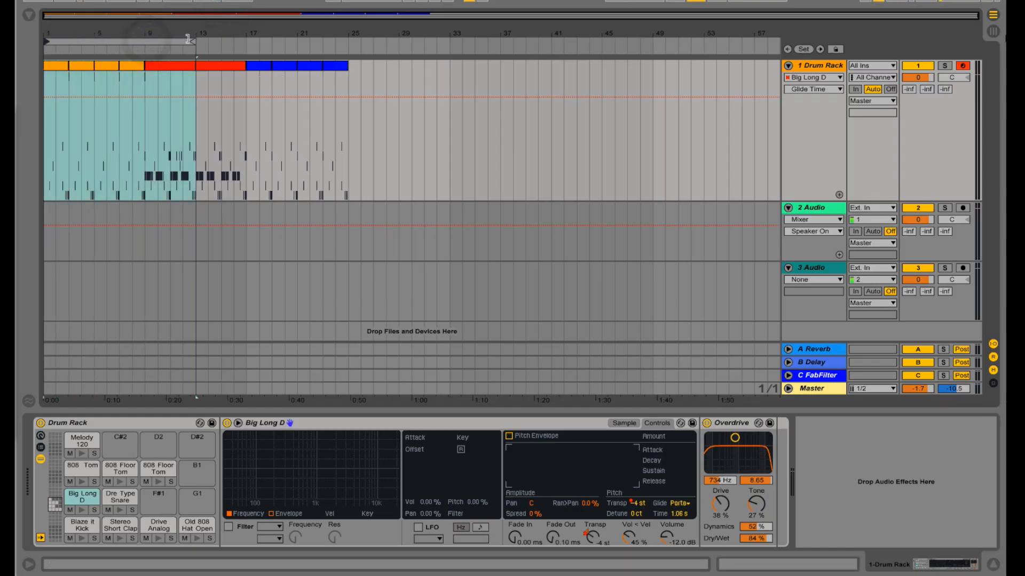
left_click_drag(193, 41, 350, 73)
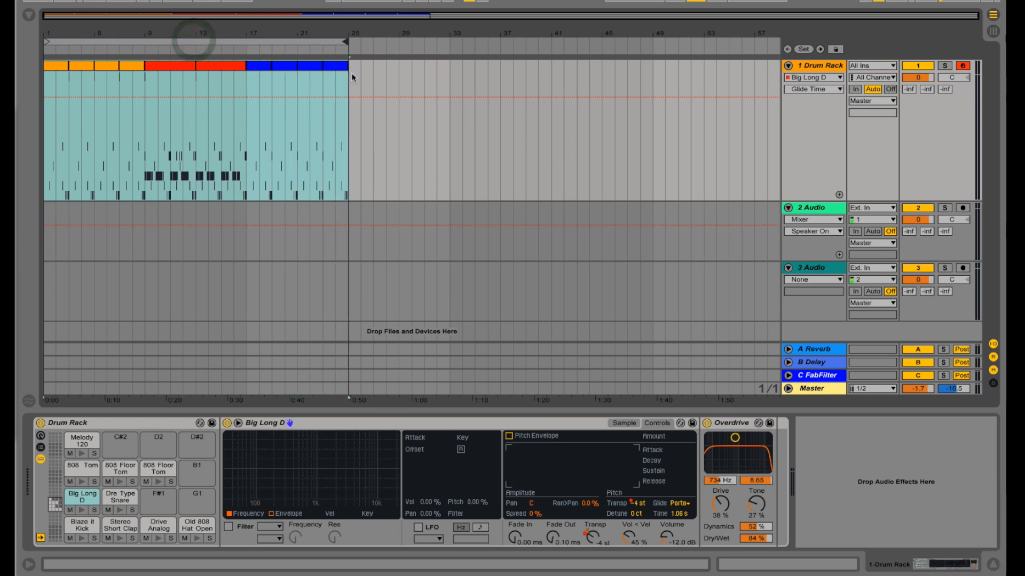
left_click(56, 66)
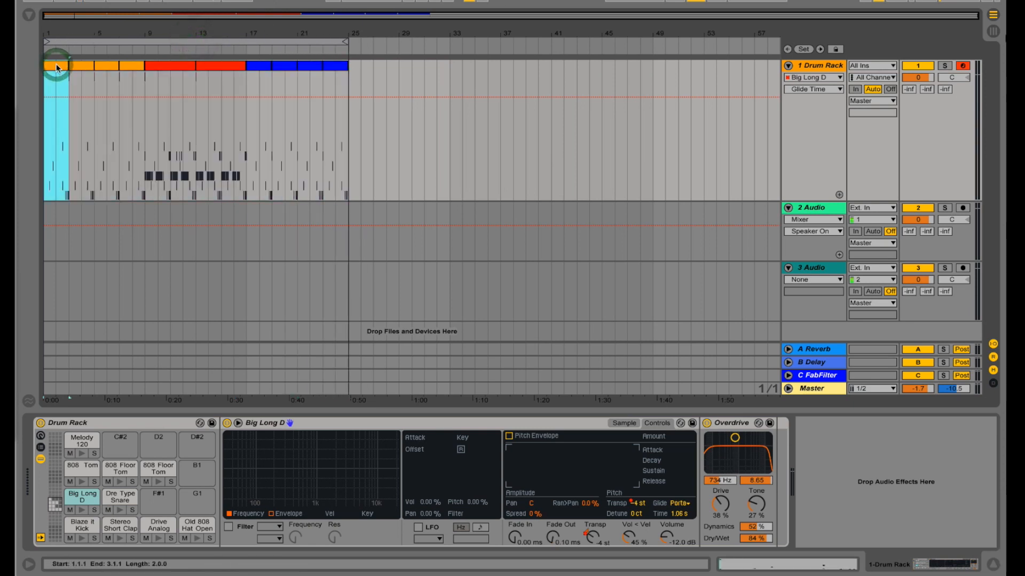
key("space")
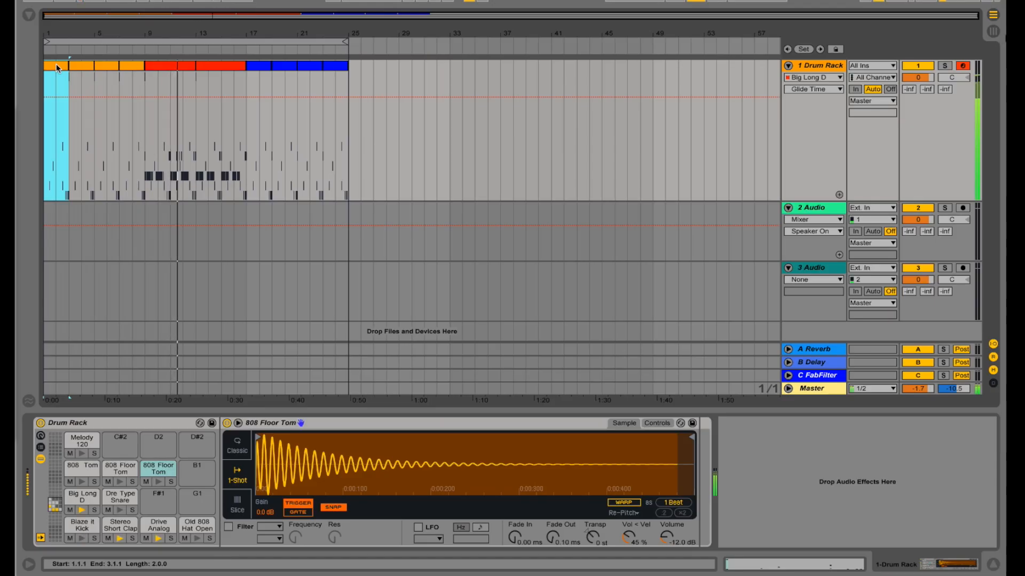
- Duplicate the first red clip over bars 13 to 17, and copy the blue section at bars 17 to 25 to bars 25 to 33
left_click(181, 66)
key("ctrl+d")
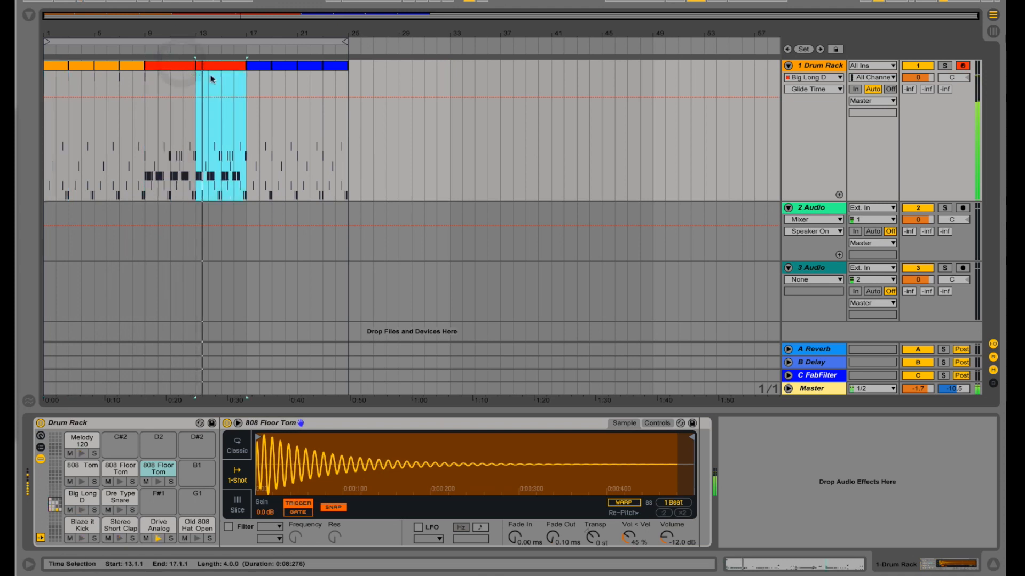
left_click_drag(244, 121, 354, 109)
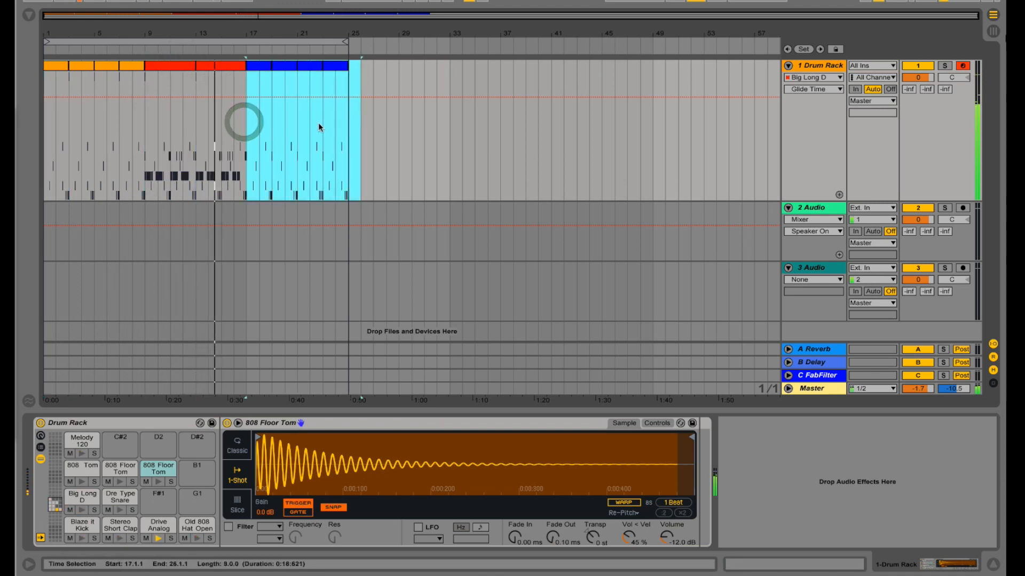
left_click_drag(247, 127, 350, 128)
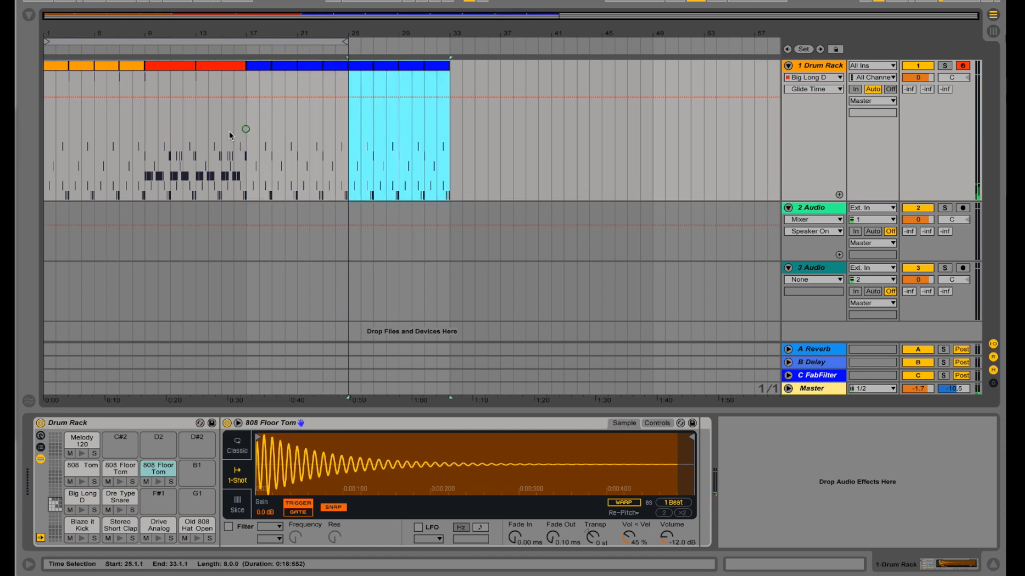
- Duplicate the red section at bars 9 to 17 over bars 17 to 25 and play from bar 17
left_click_drag(246, 129, 139, 124)
key("ctrl+d")
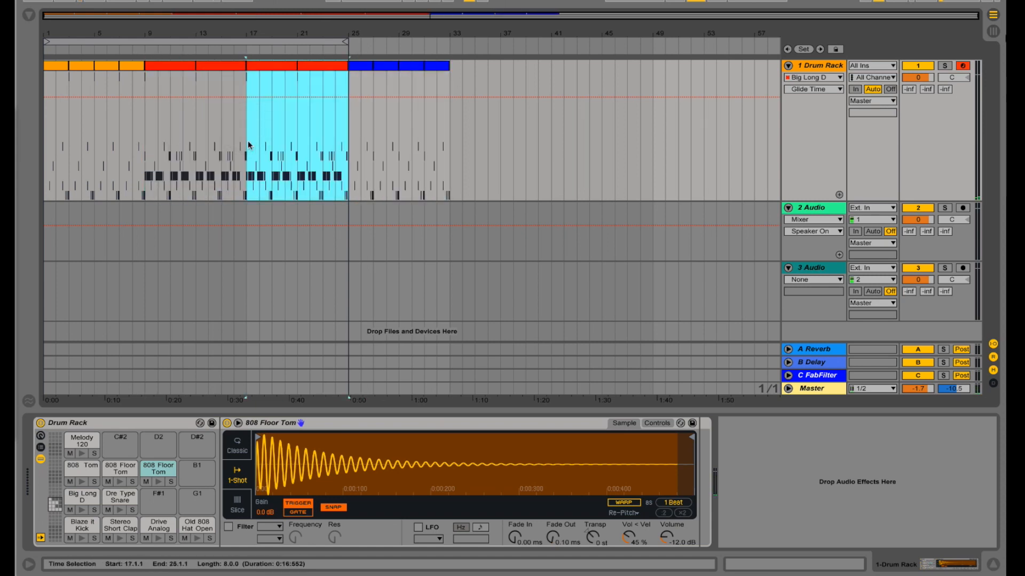
left_click(248, 139)
key("space")
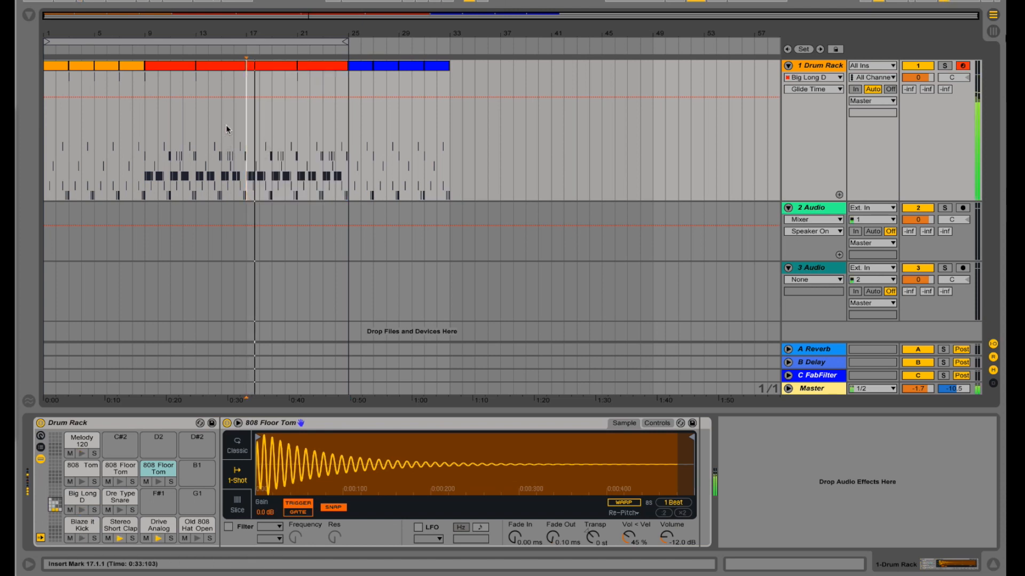
- Add a sixteenth-note roll through the last bar of the bars 13 to 17 clip, on A#1 floor tom until 4.3, then A1 floor tom
double_click(224, 67)
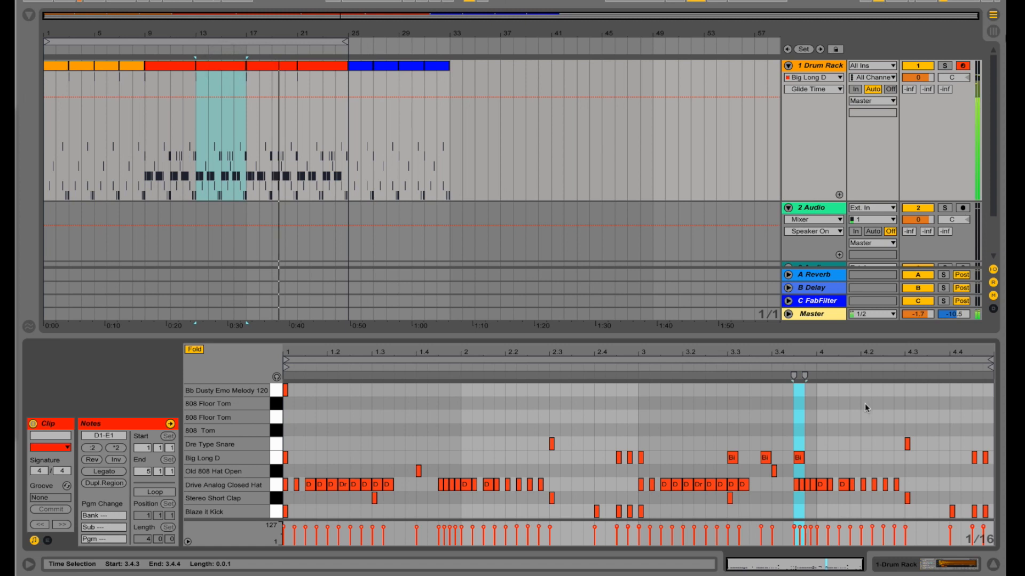
left_click(821, 404)
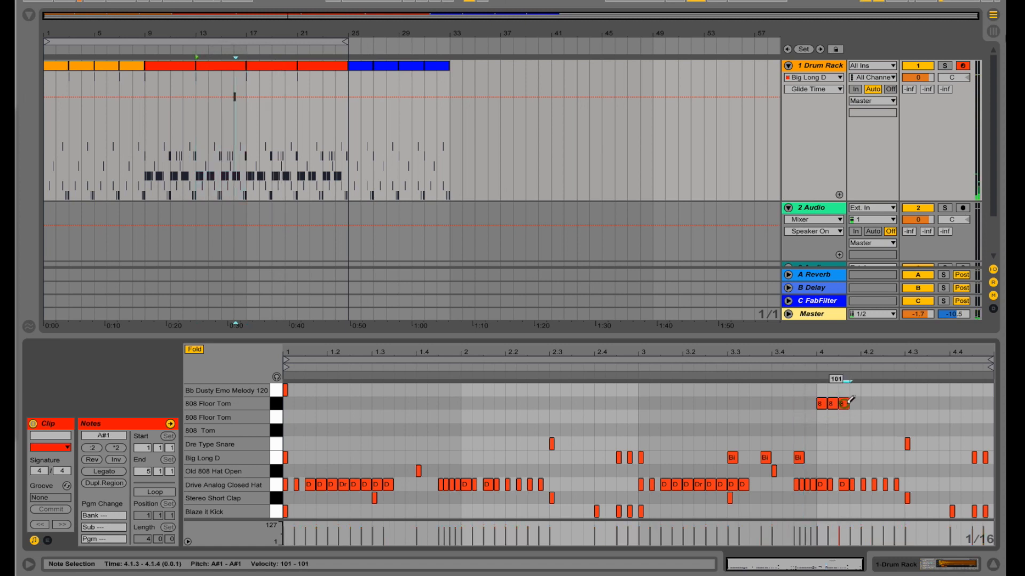
mouse_move(884, 400)
left_mouse_down()
mouse_move(913, 414)
mouse_move(991, 417)
left_mouse_up()
key("space")
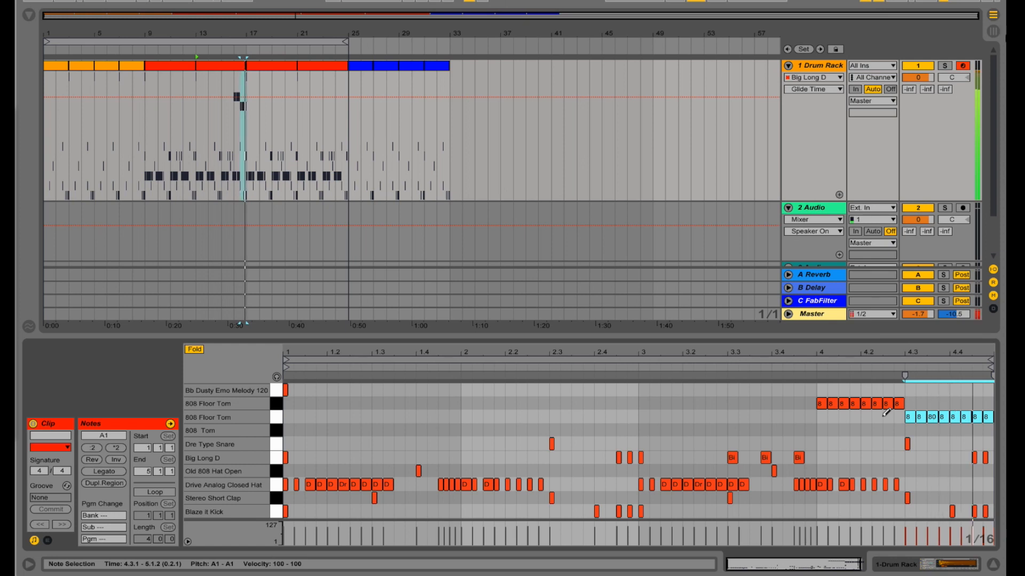
- Move the first half of the tom roll, 4.1 to 4.3, down to the 808 Tom row and play it back
left_click_drag(802, 404, 927, 404)
key("Down")
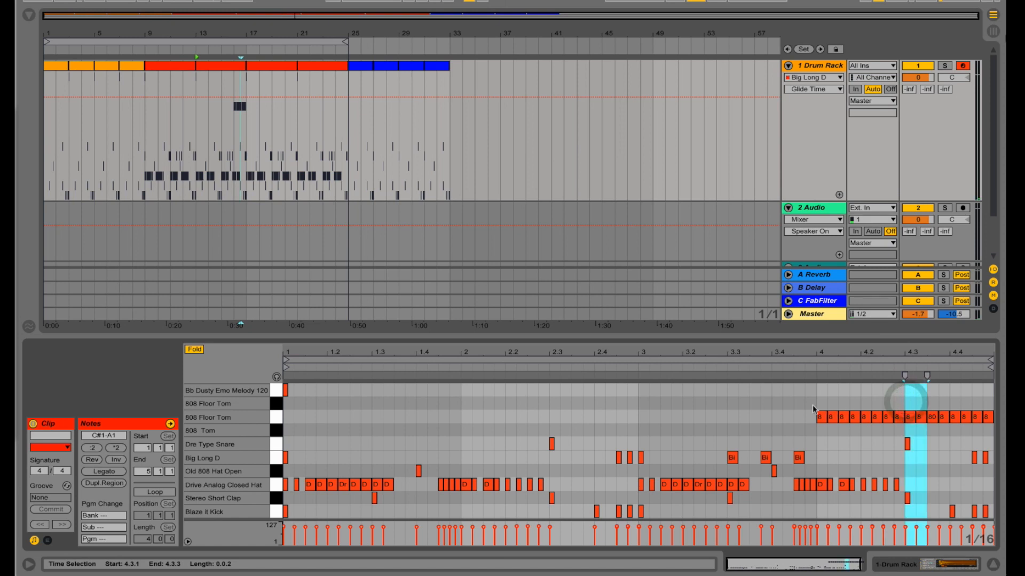
left_click_drag(801, 407, 902, 422)
key("Down")
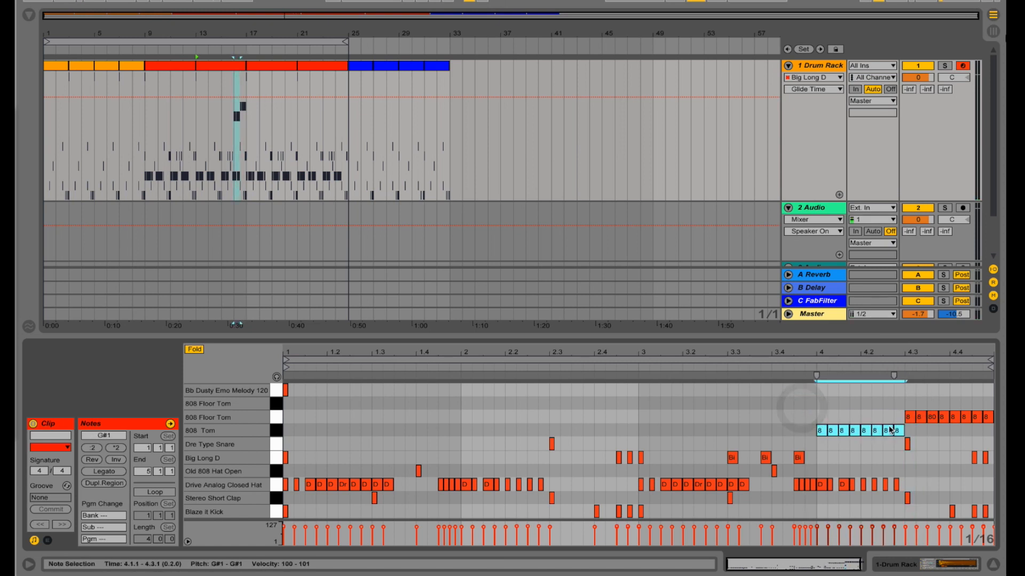
key("space")
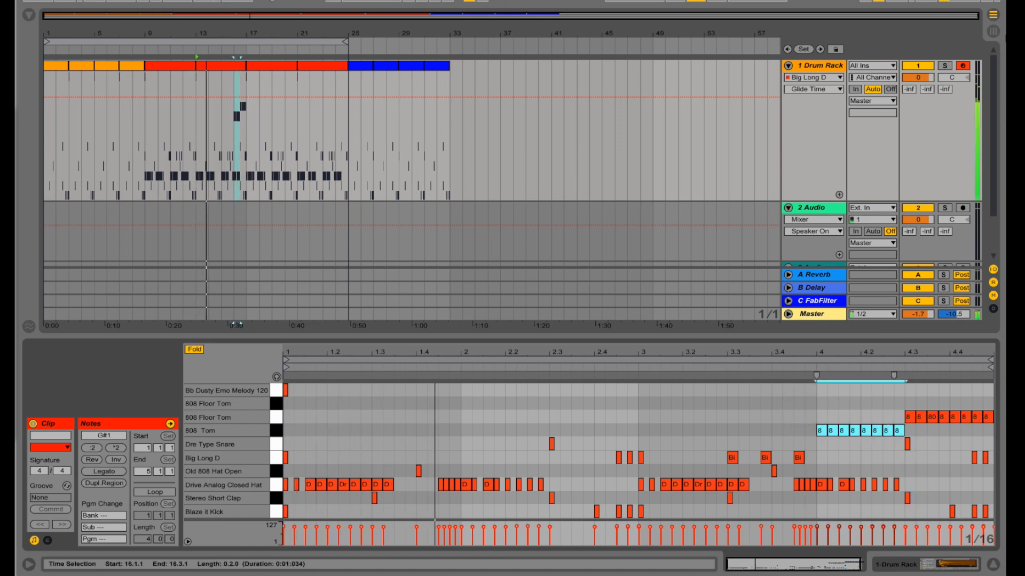
- Copy the tom-roll clip from bars 13 to 17 over bars 21 to 25 and extend the loop end to bar 33
mouse_move(234, 64)
left_mouse_down()
mouse_move(333, 81)
mouse_move(234, 78)
left_mouse_up()
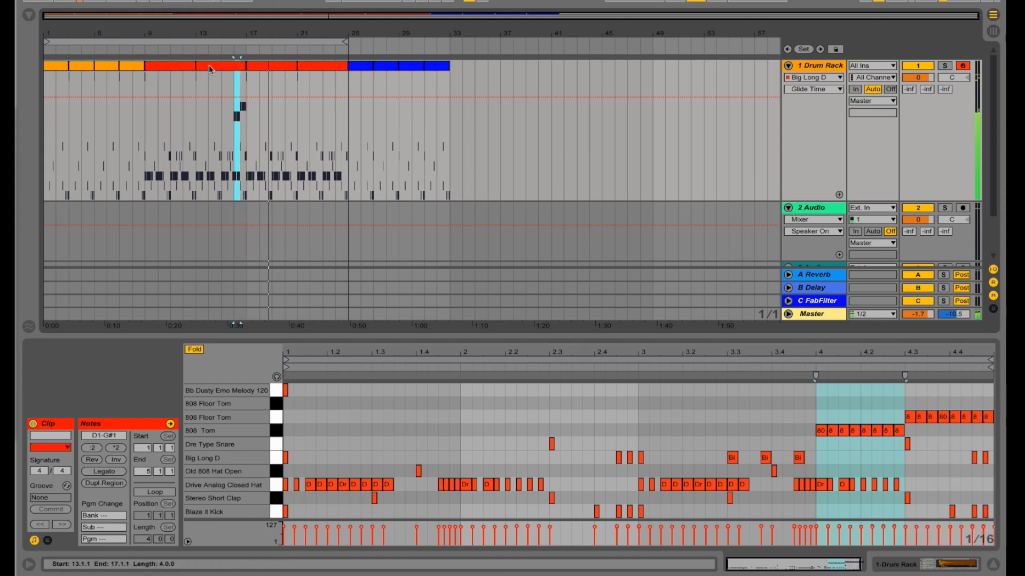
left_click_drag(210, 65, 313, 76)
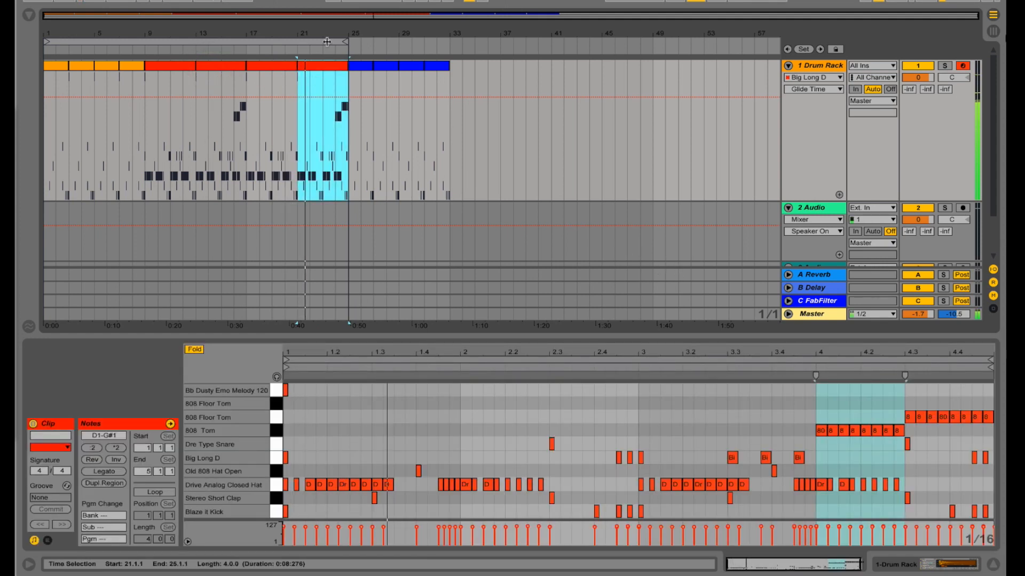
left_click_drag(349, 43, 459, 41)
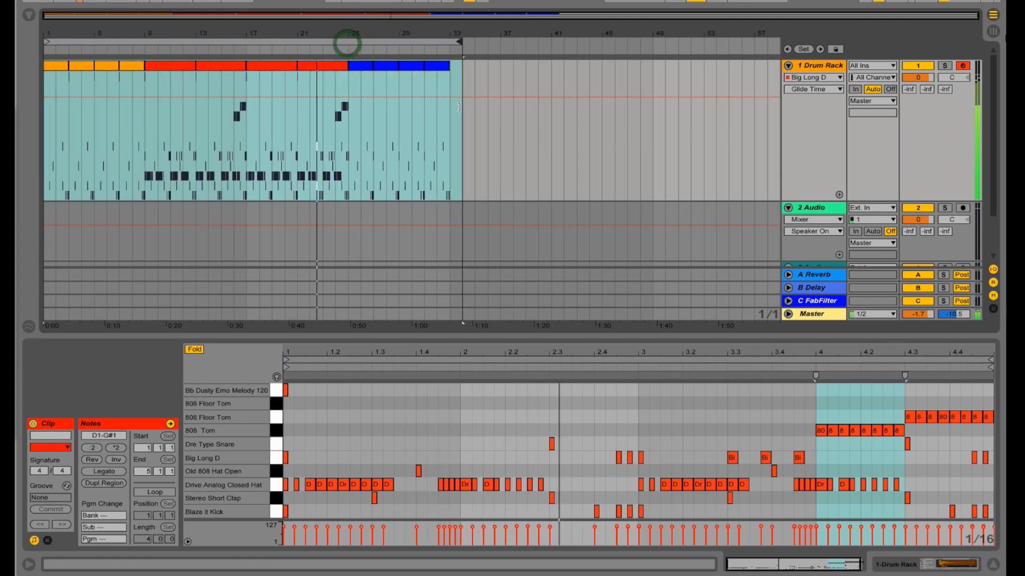
left_click_drag(454, 107, 450, 108)
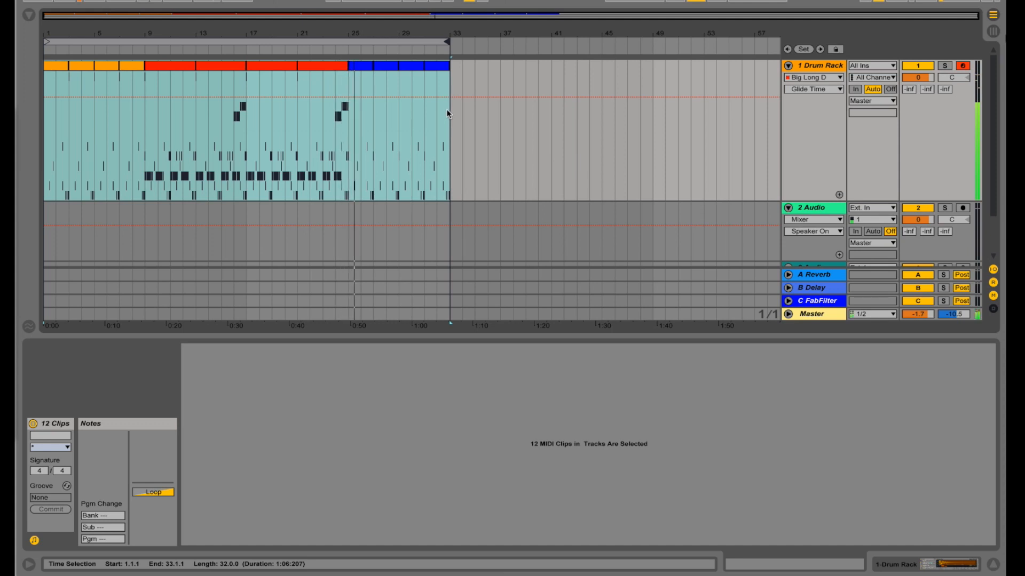
- Consolidate the blue clips at bars 25 to 29 into one and add a Bb Dusty Emo Melody 120 note at 1.1.1
left_click(366, 66)
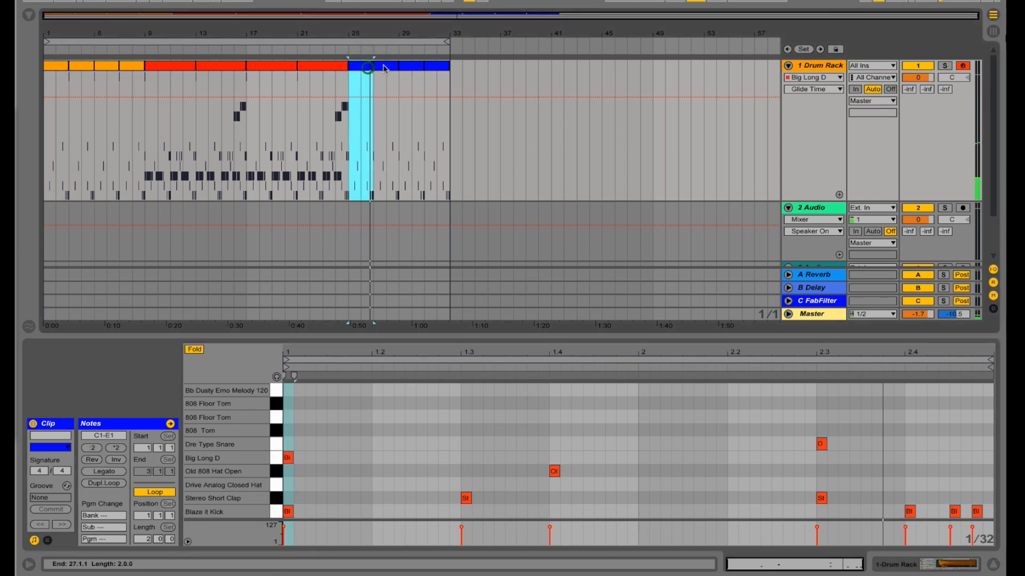
left_click(389, 66, "shift")
key("ctrl+j")
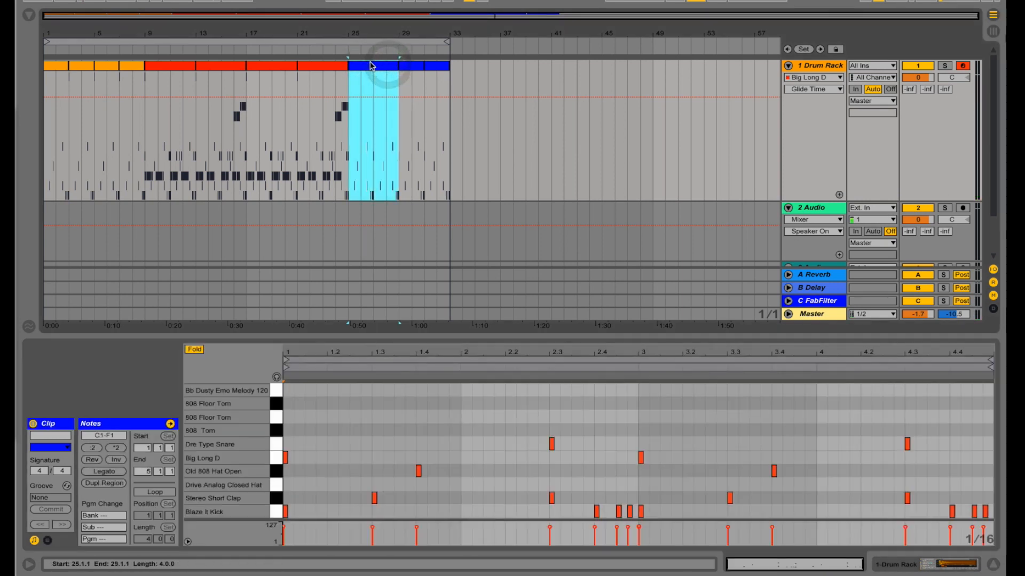
double_click(288, 394)
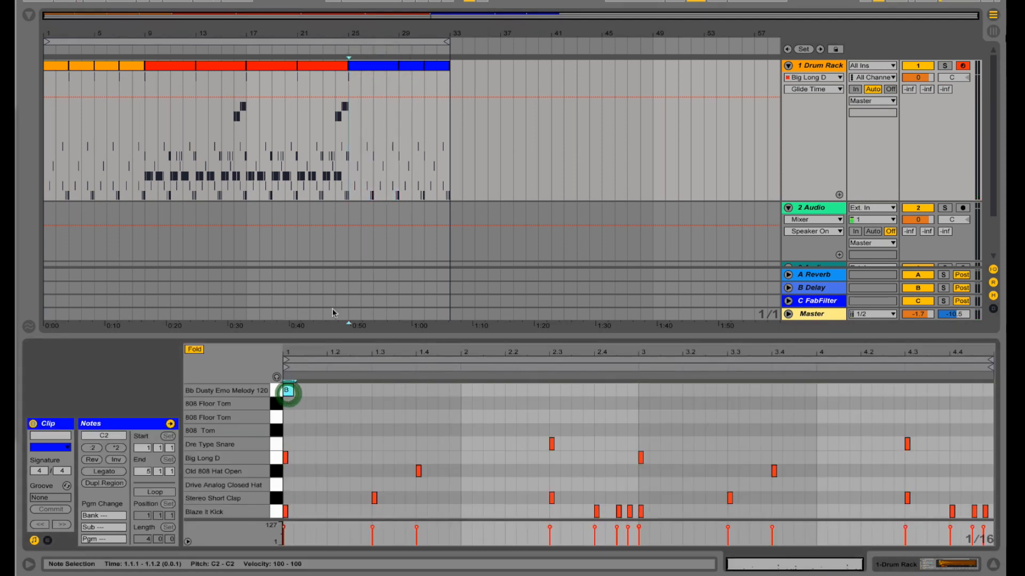
- Select the Melody 120 pad in the Drum Rack, set its warp mode to Complex Pro, and play from bar 25
double_click(811, 66)
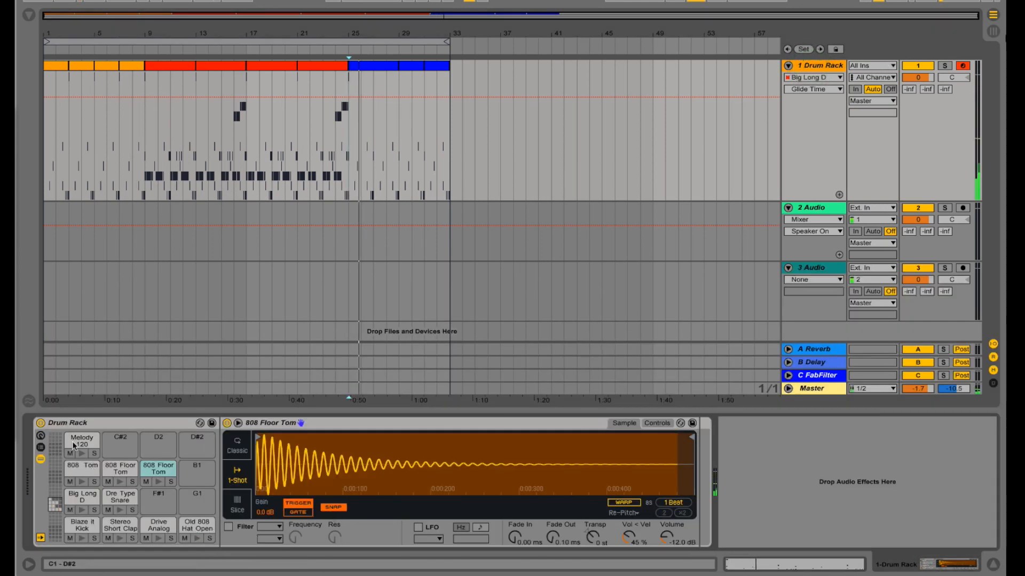
left_click(73, 443)
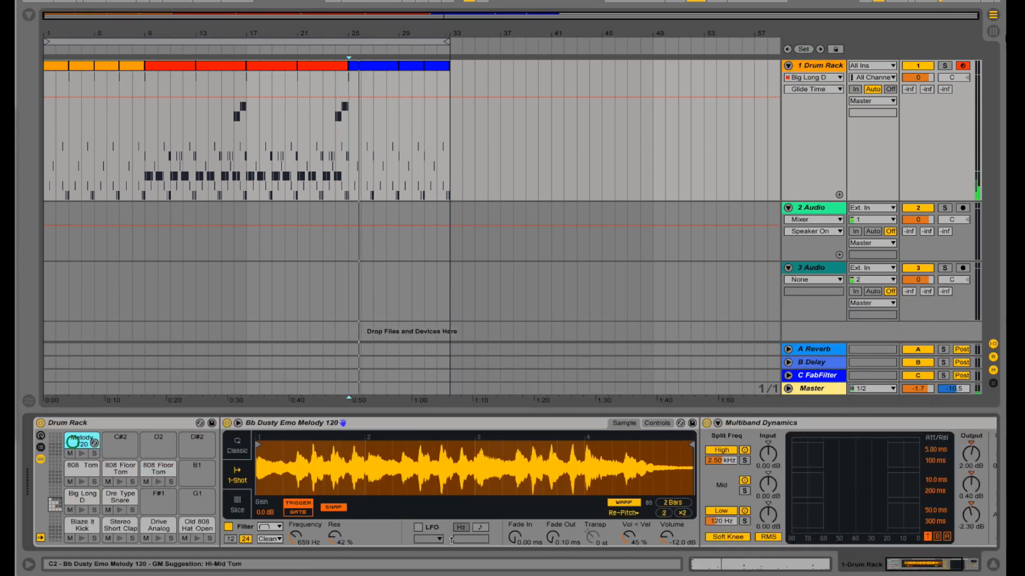
left_click(633, 513)
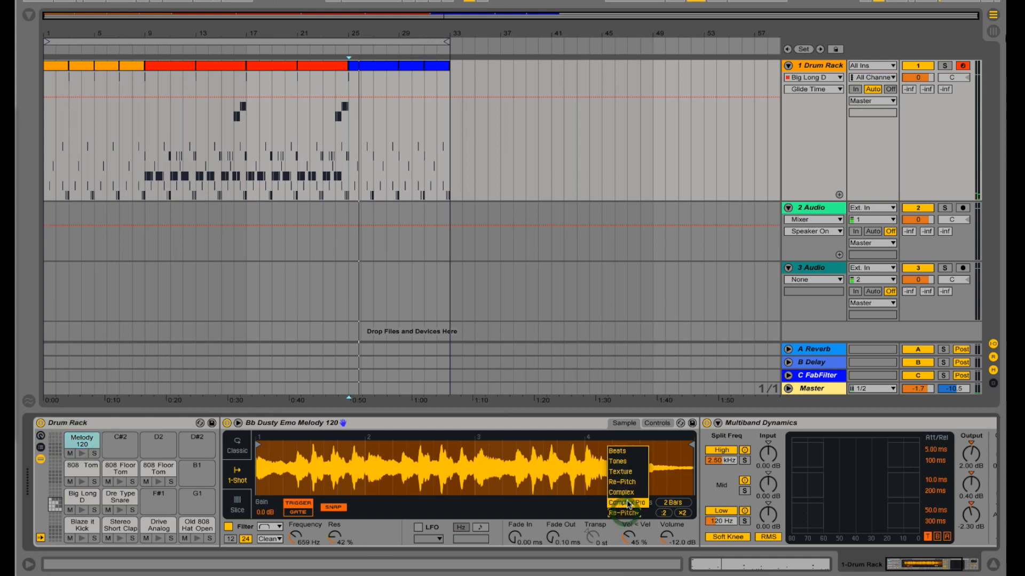
left_click(627, 503)
key("space")
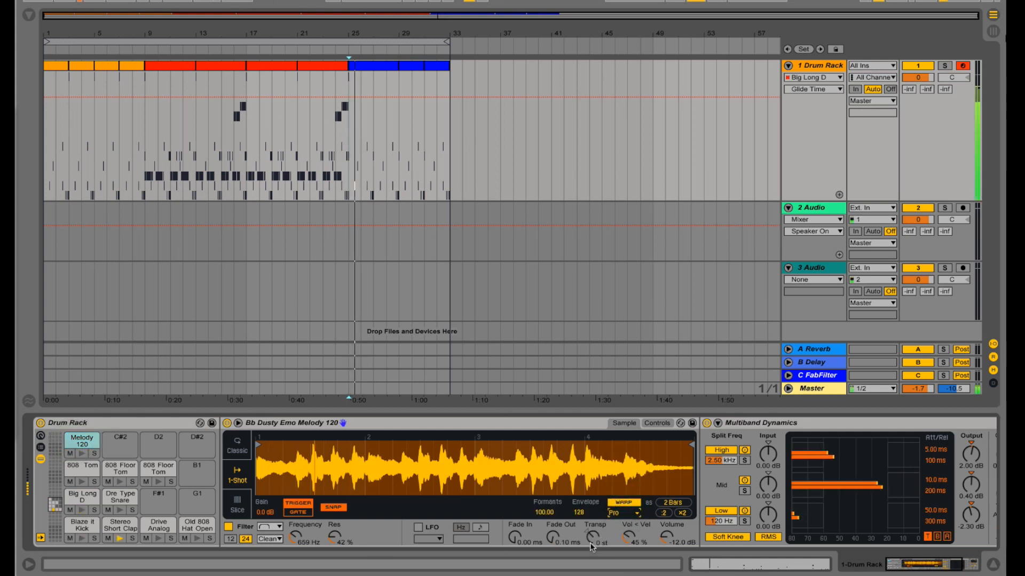
- Try transposing the melody sample up to +7 semitones during playback
left_click_drag(591, 545, 591, 539)
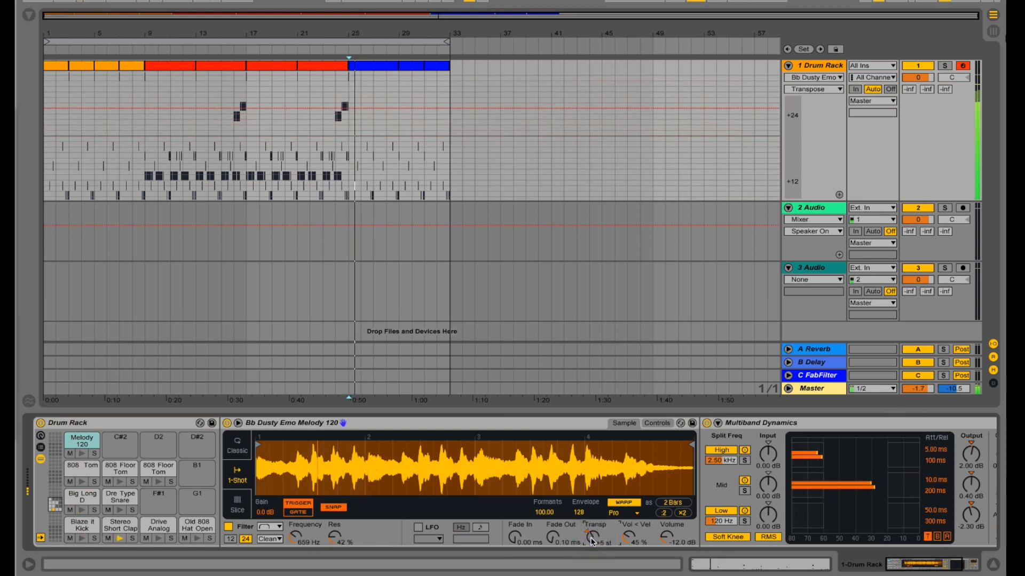
left_click_drag(590, 537, 590, 537)
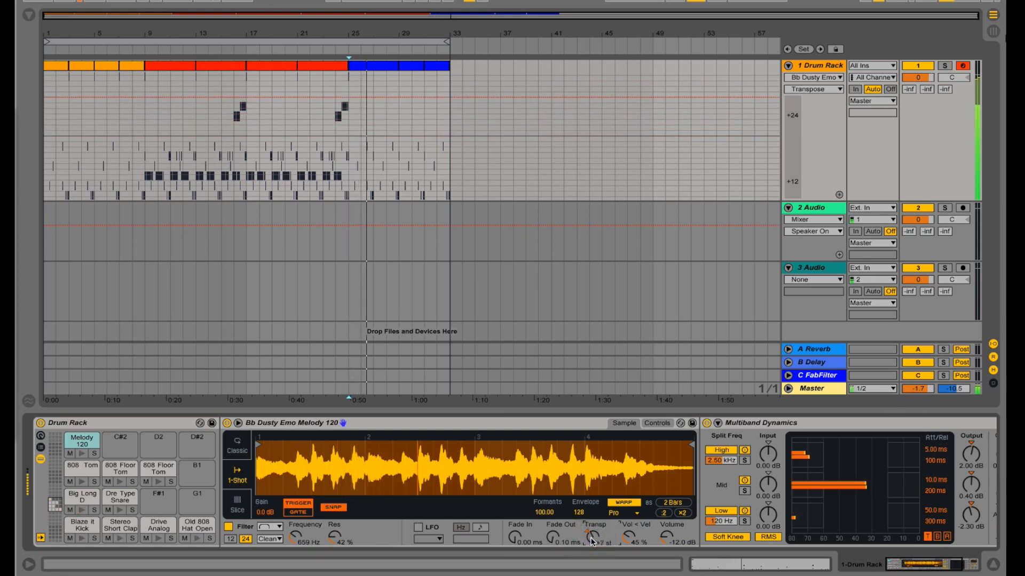
key("space")
key("space")
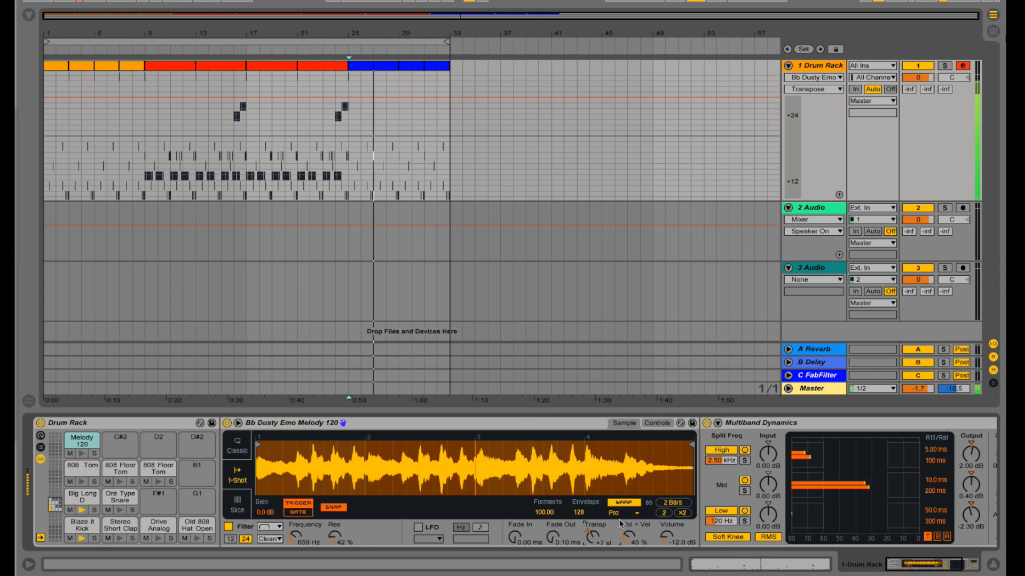
- Set the melody sample's transpose to +6 semitones and its warp mode to Re-Pitch
left_click(594, 538)
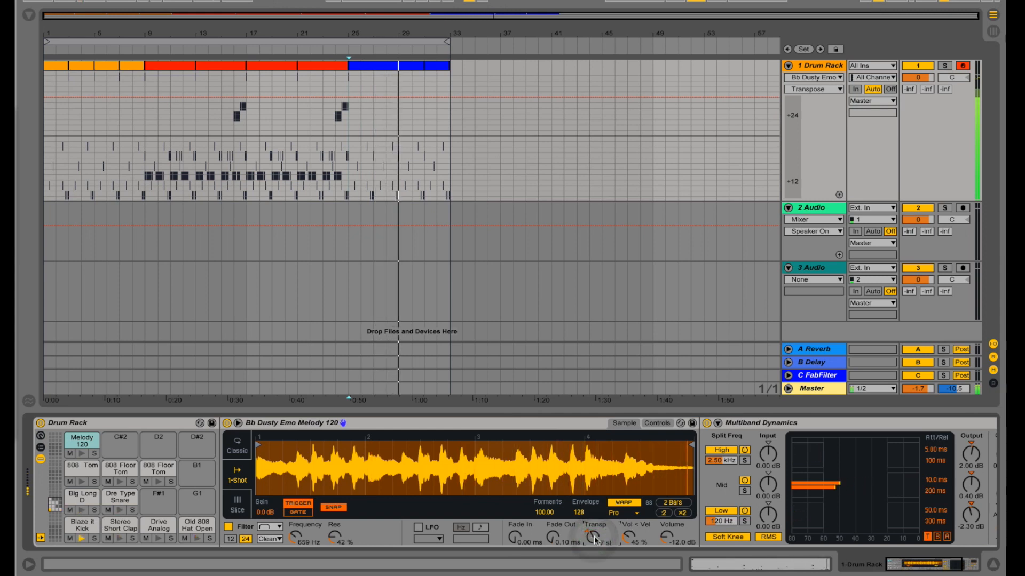
left_click_drag(595, 538, 595, 541)
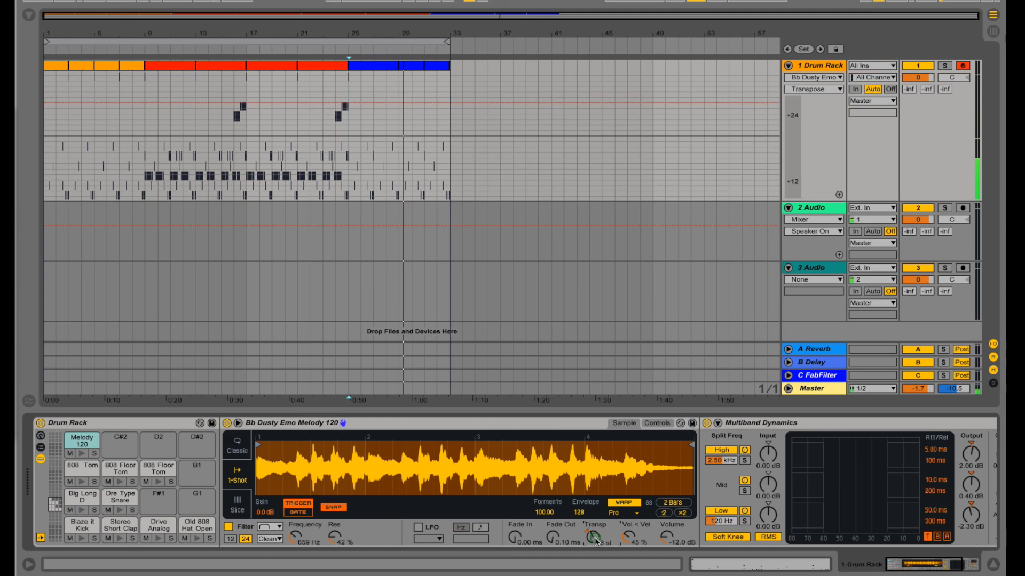
left_click(622, 514)
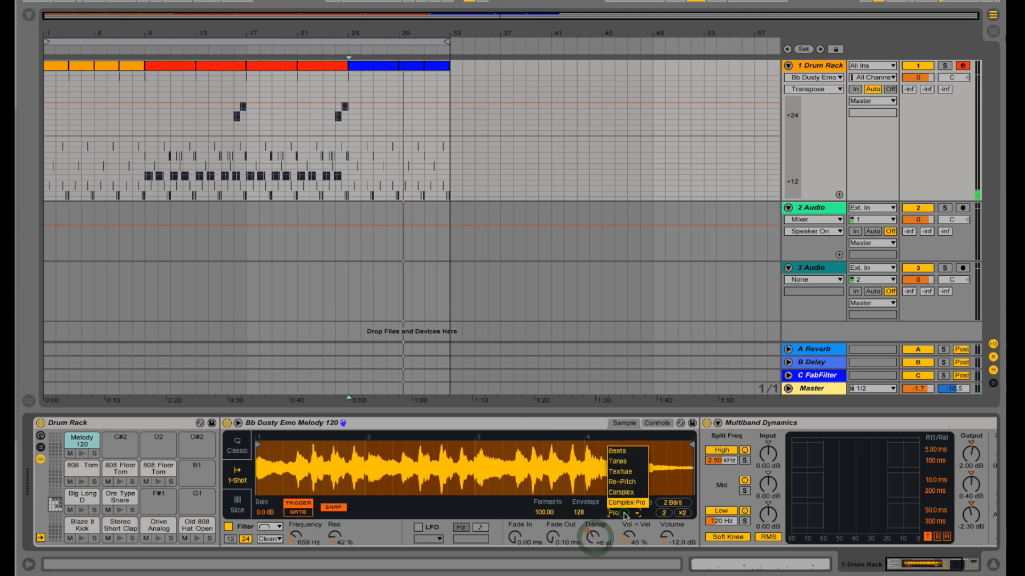
left_click(623, 482)
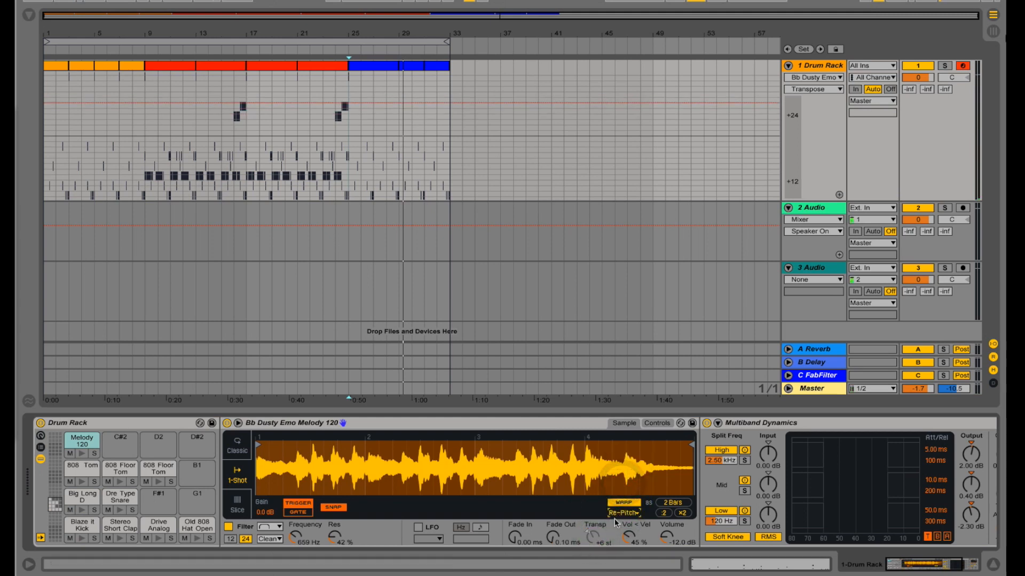
- Play from bar 25 and add an Amp audio effect to the Melody 120 pad's device chain
key("space")
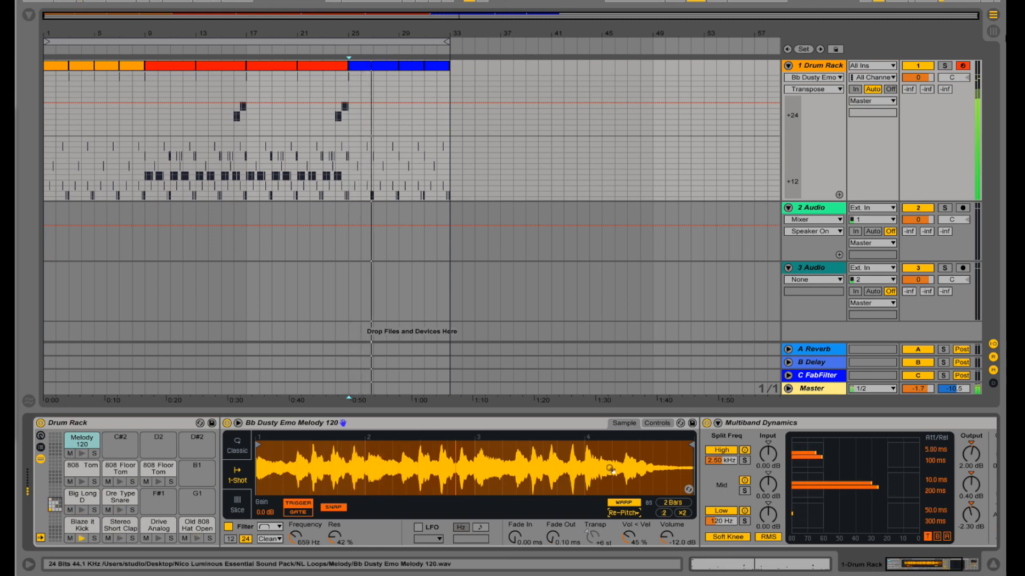
left_click(29, 16)
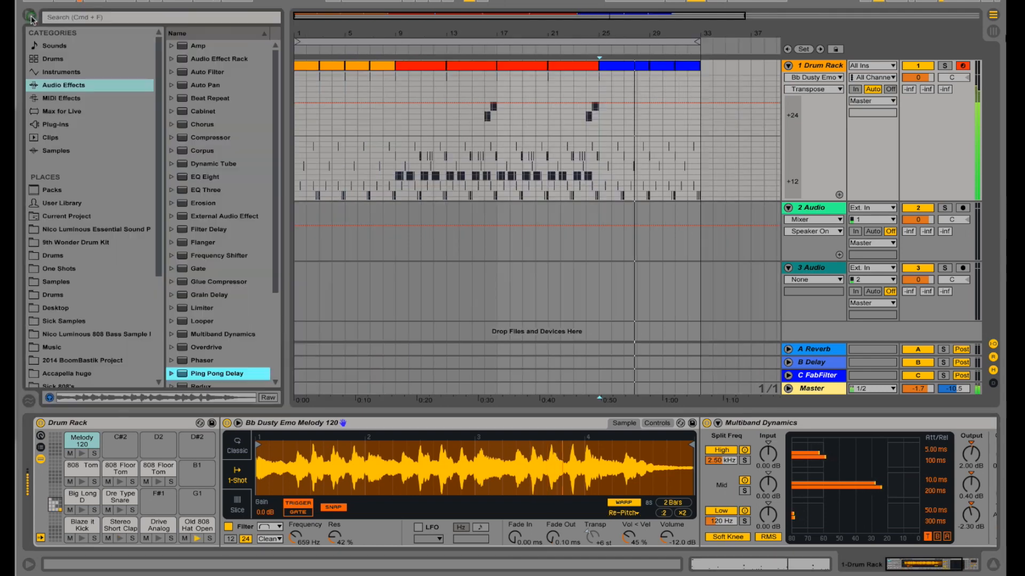
left_click_drag(182, 47, 74, 442)
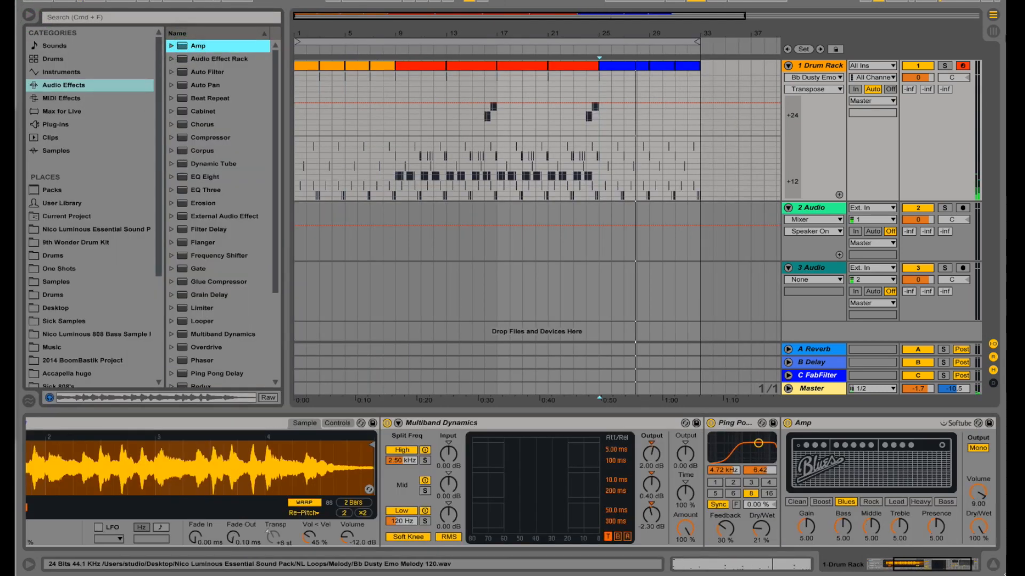
- Set the melody's Amp to the Clean model with Treble 4.37 and Dry/Wet 72.2 %
left_click_drag(982, 527, 982, 528)
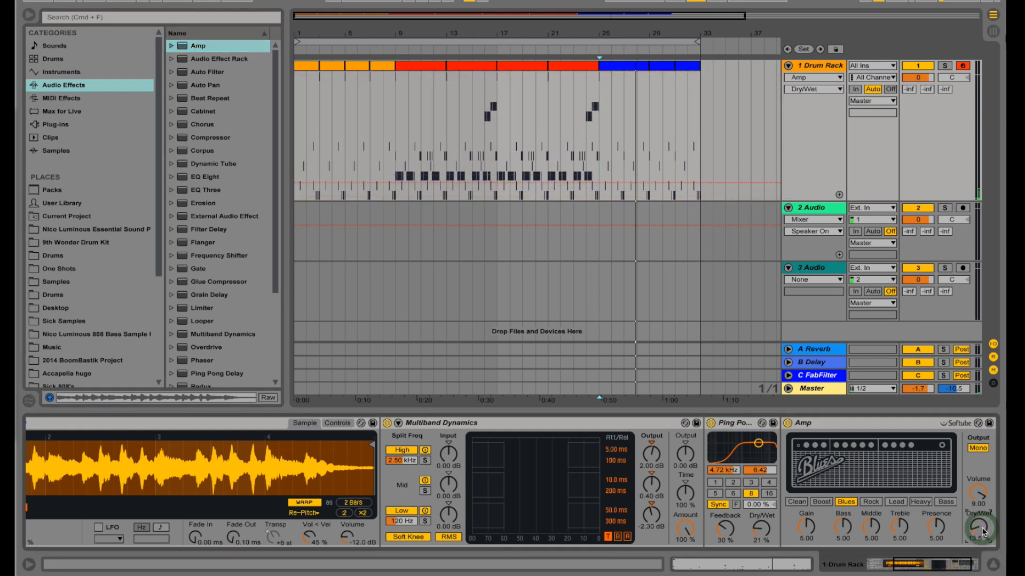
left_click(798, 503)
left_click_drag(902, 530, 902, 538)
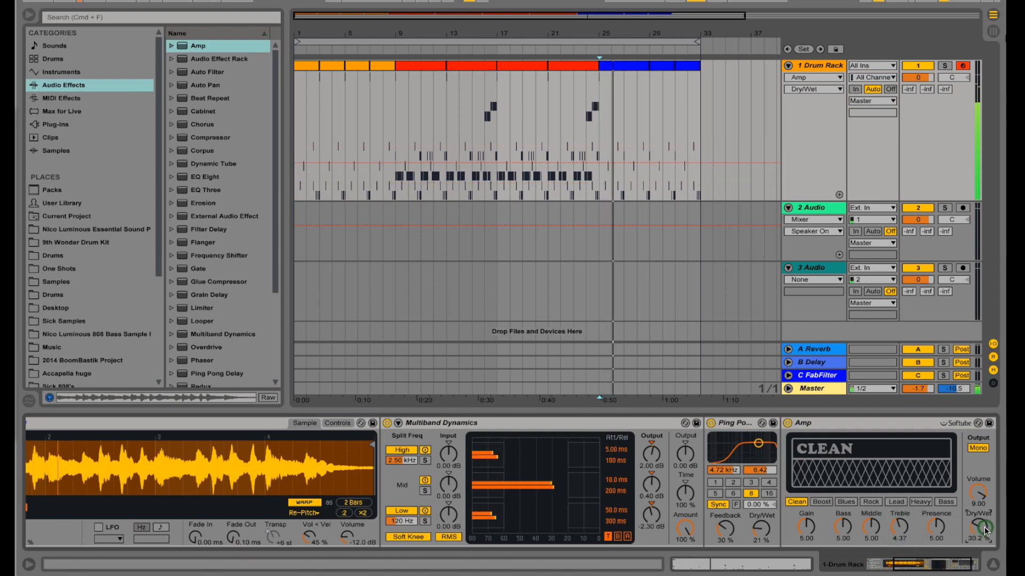
left_click_drag(982, 528, 985, 532)
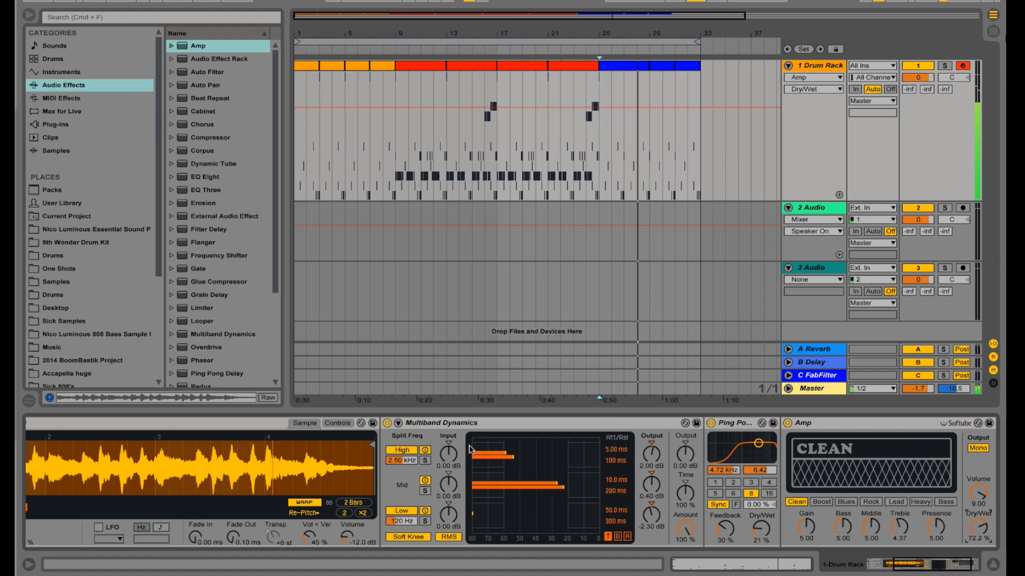
- Move the Ping Pong Delay after the Amp in the melody chain and play from bar 25
left_click(750, 423)
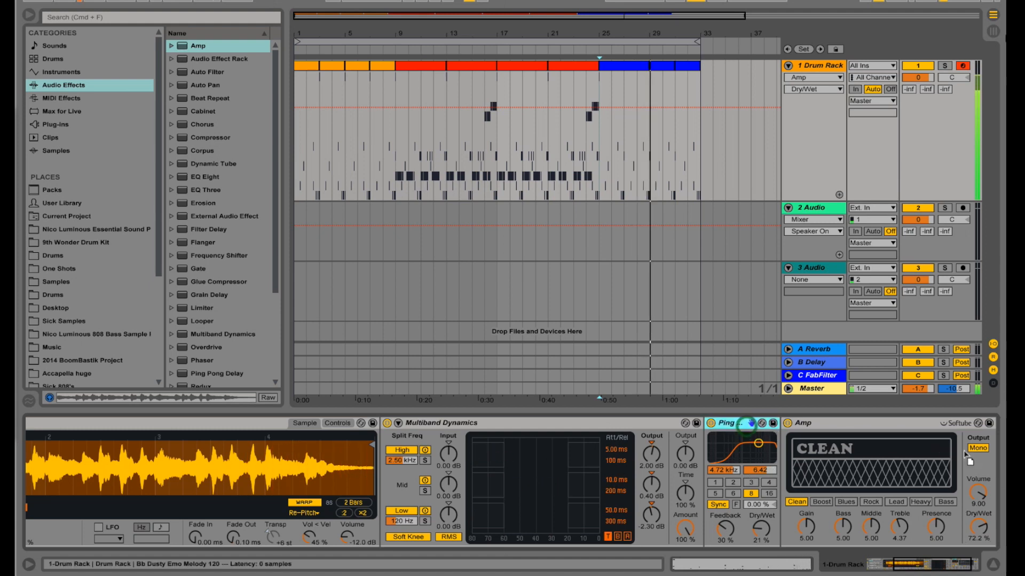
left_click_drag(989, 457, 924, 449)
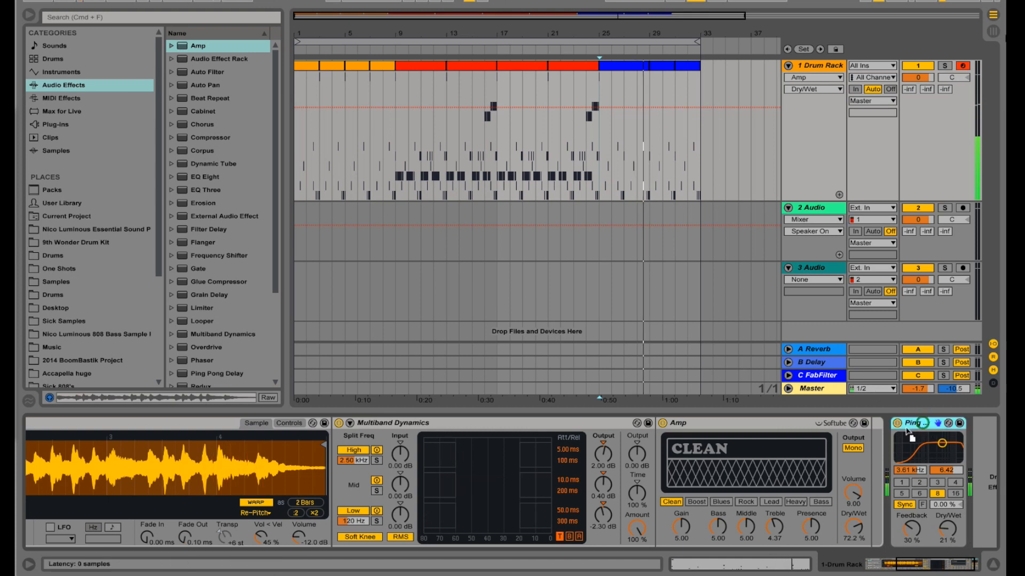
left_click_drag(871, 436, 869, 433)
key("space")
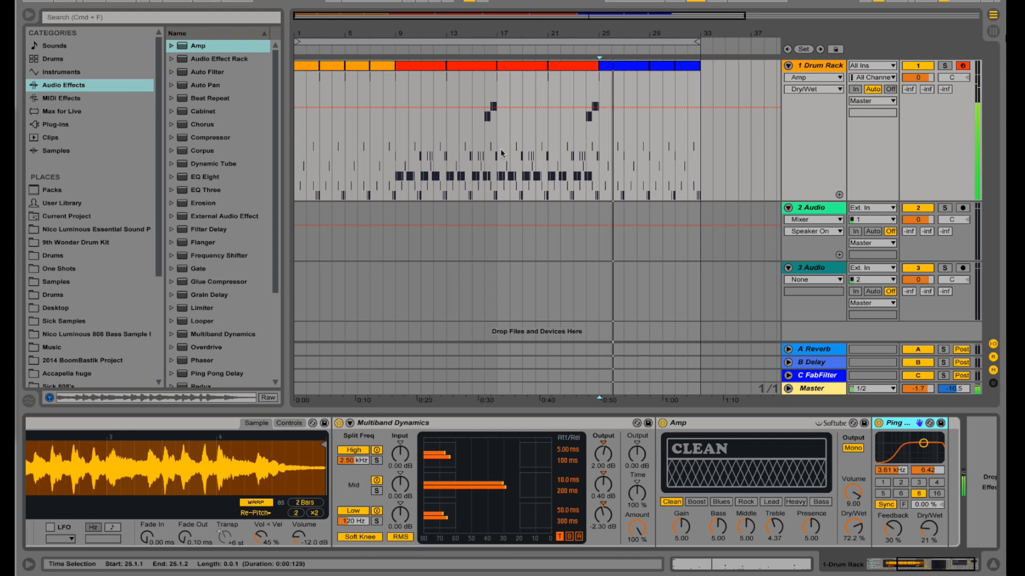
- Select the red clip at bar 9 and listen to the arrangement from there
left_click(425, 68)
key("space")
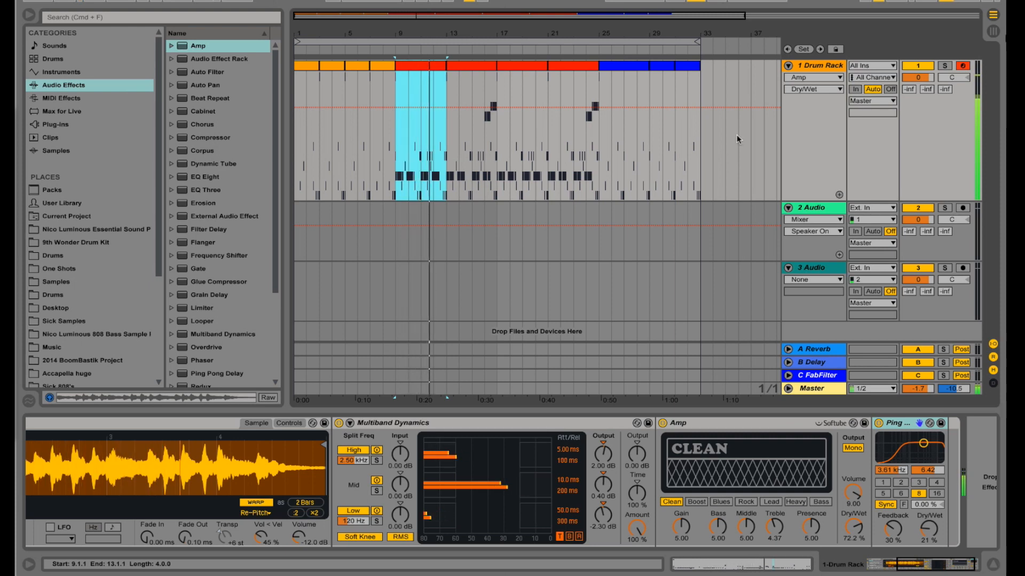
key("space")
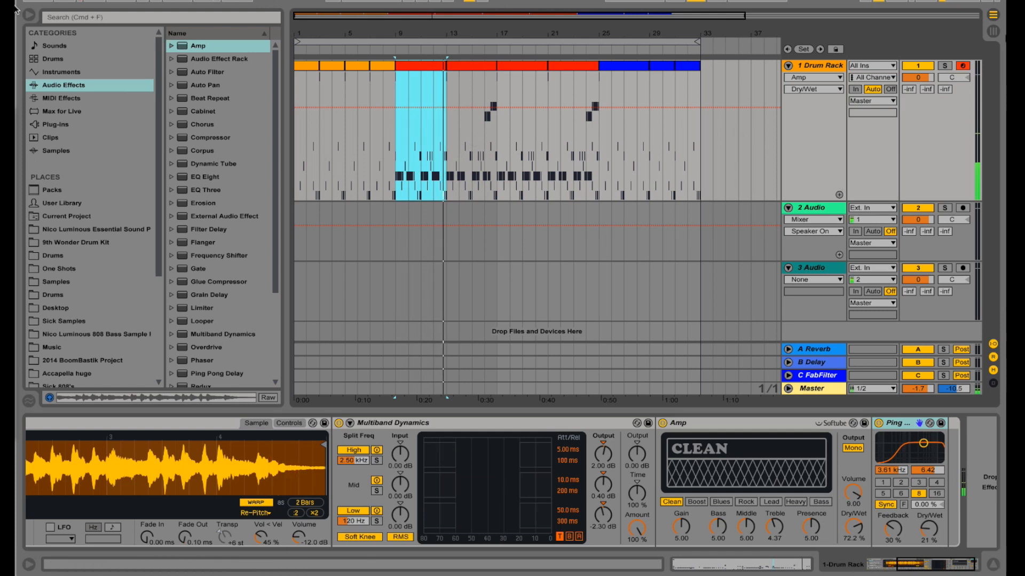
- Add the Daddy Mackro.adg preset from the Audio Effect Rack presets to the end of the track
left_click(29, 17)
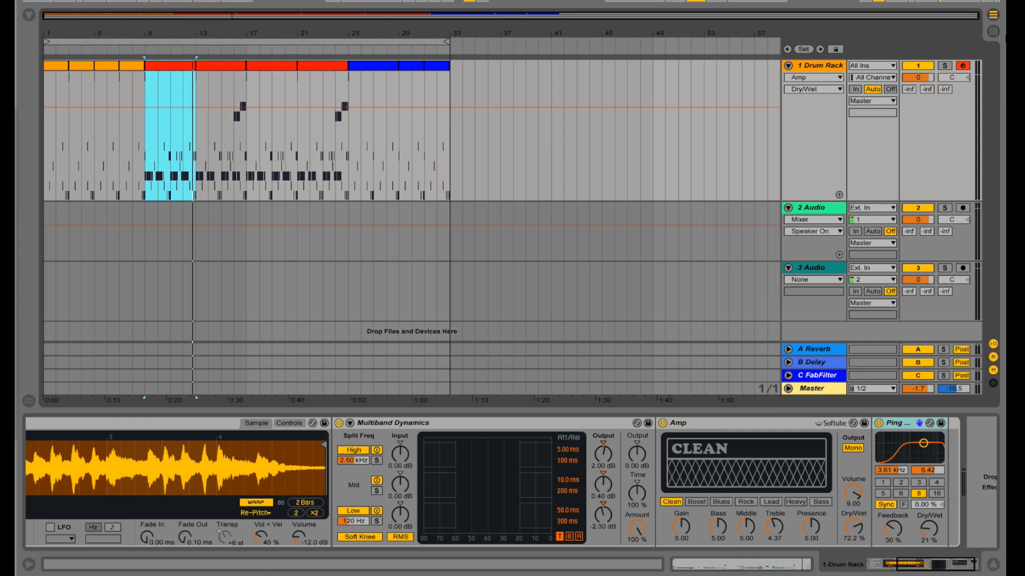
left_click(29, 16)
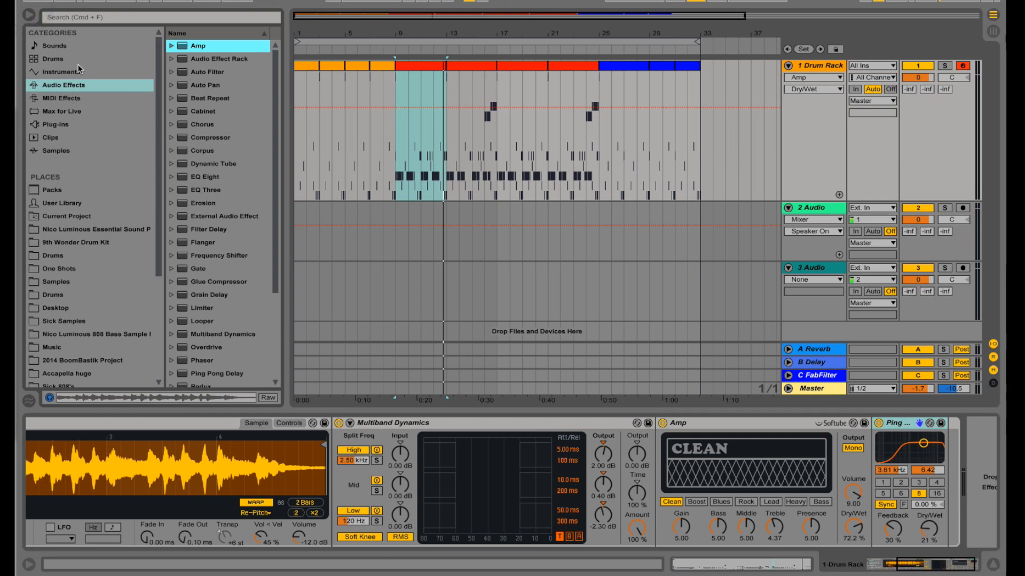
left_click(171, 59)
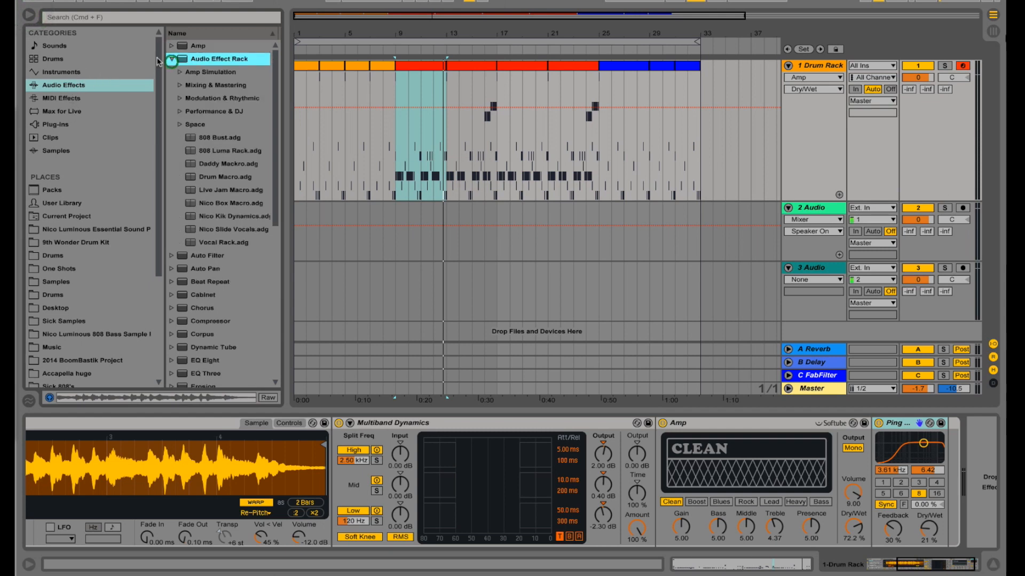
double_click(201, 165)
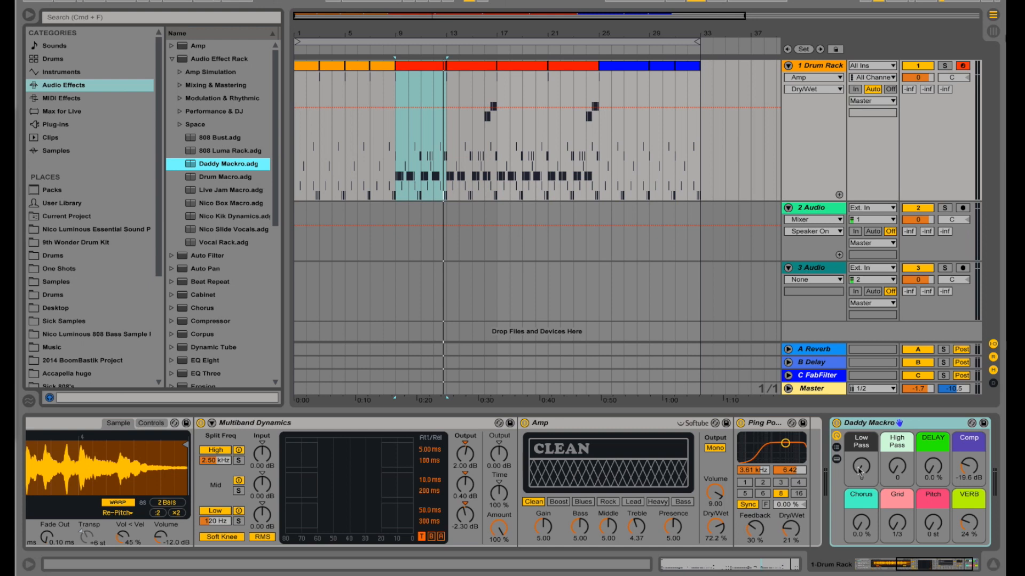
- While playing from bar 9, set the Daddy Mackro macros to Low Pass 59, VERB 0.0 % and DELAY 53 %
left_click_drag(859, 471, 859, 442)
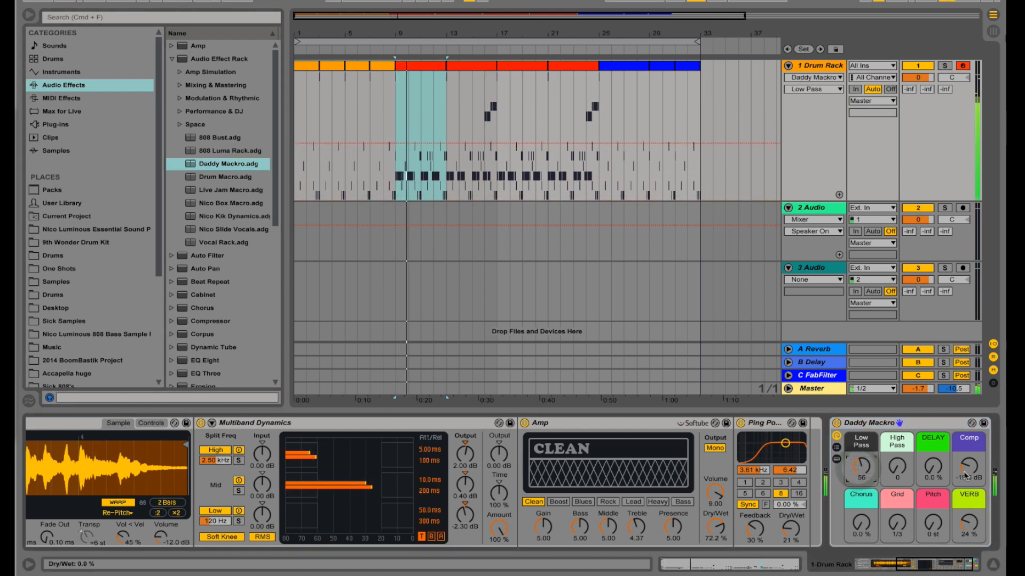
left_click_drag(966, 524, 966, 543)
left_click_drag(865, 464, 867, 454)
left_click_drag(932, 465, 933, 447)
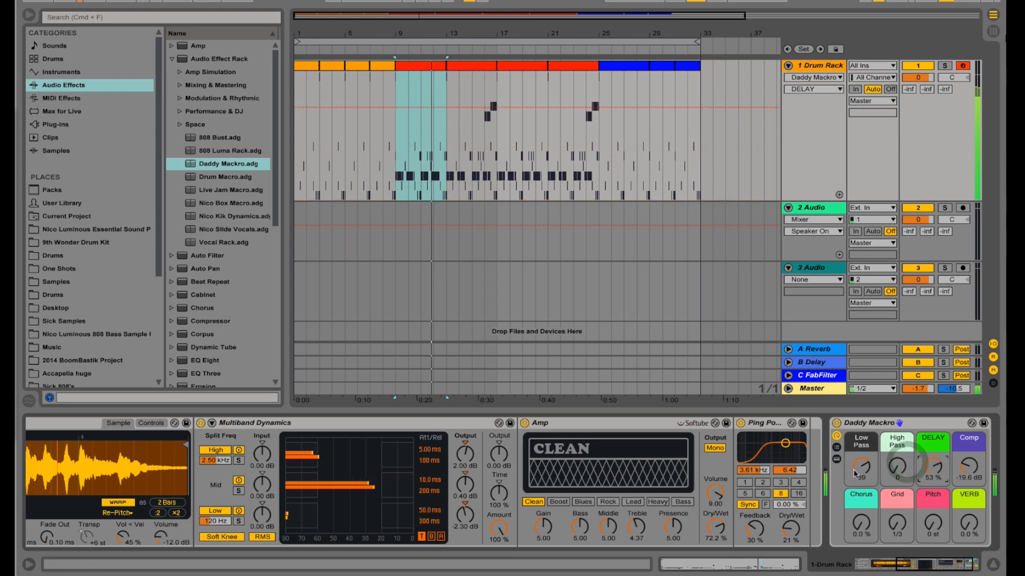
- Reset the Low Pass macro to 0, then try DELAY at 34 %, the Grid macro and Chorus at 48 %, returning Chorus to 0.0 %
left_click_drag(856, 474, 856, 528)
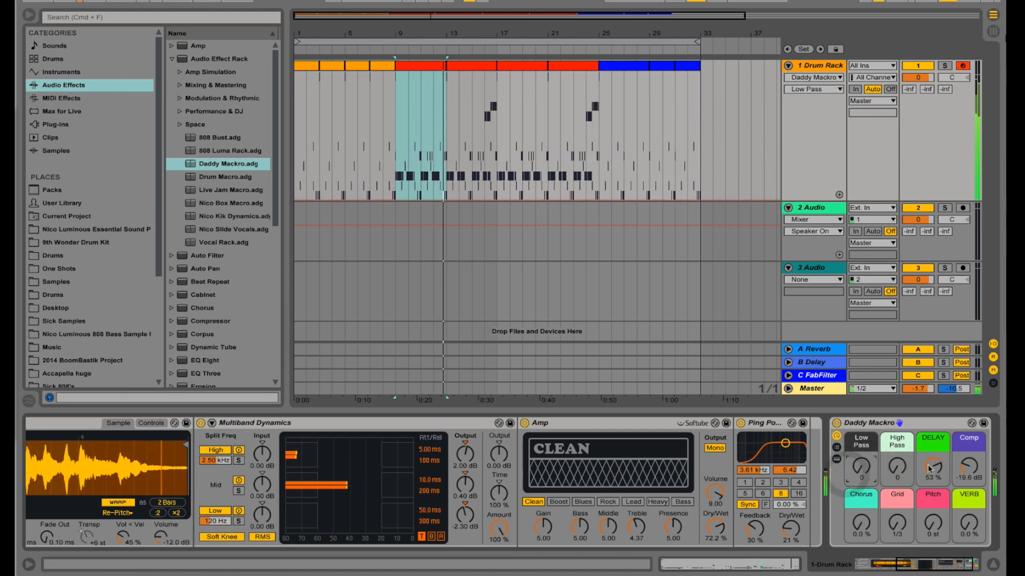
left_click_drag(929, 469, 929, 477)
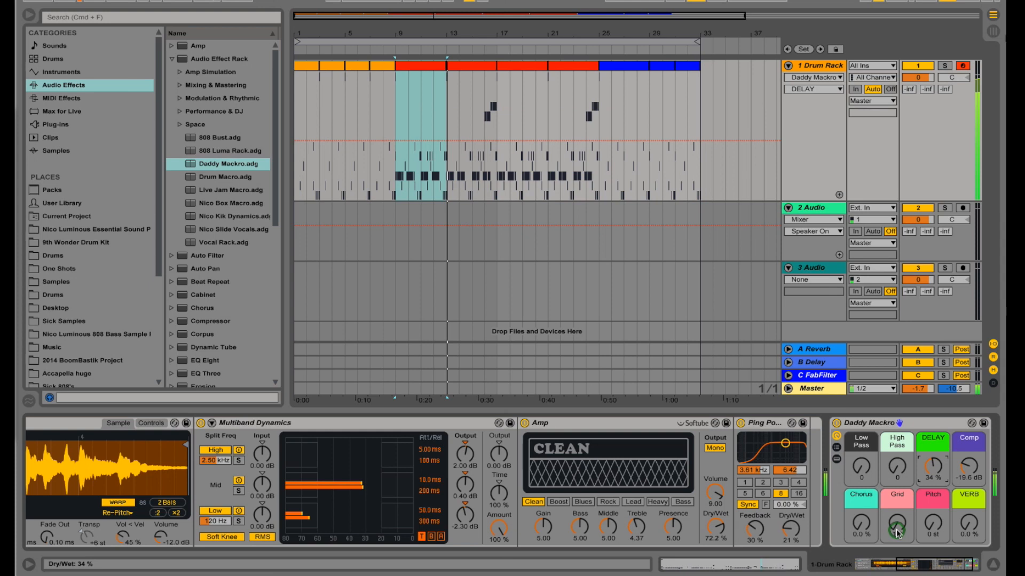
left_click_drag(899, 533, 898, 530)
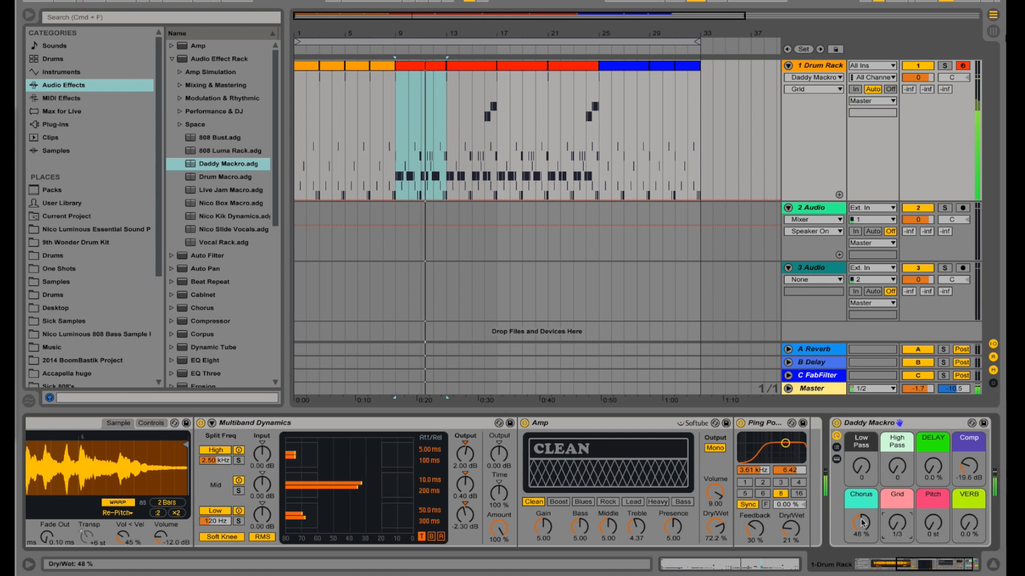
left_click_drag(863, 523, 864, 547)
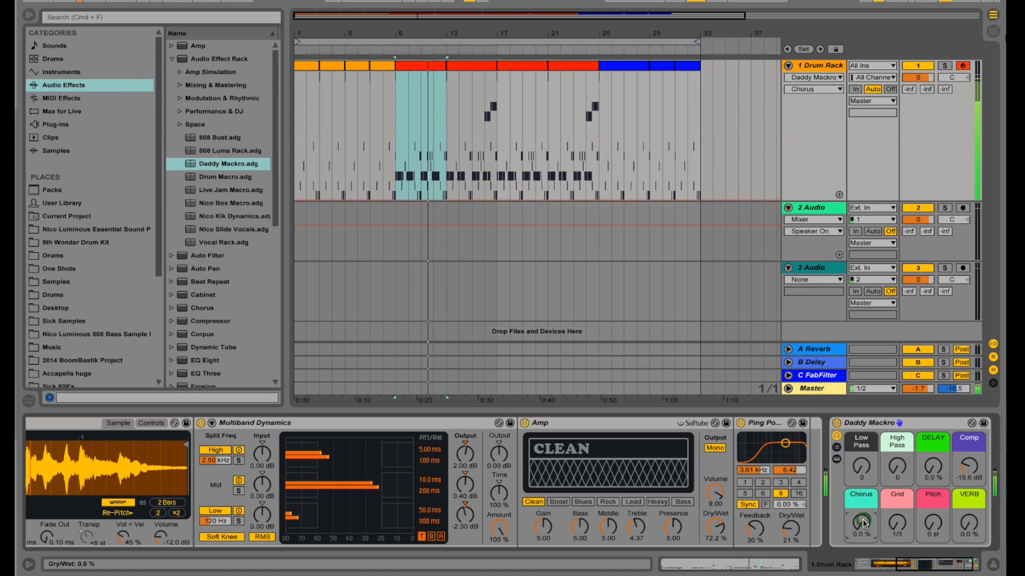
- Set the Daddy Mackro macros to High Pass 39, DELAY 44 % and Low Pass 57 during playback
left_click(866, 464)
left_click(900, 463)
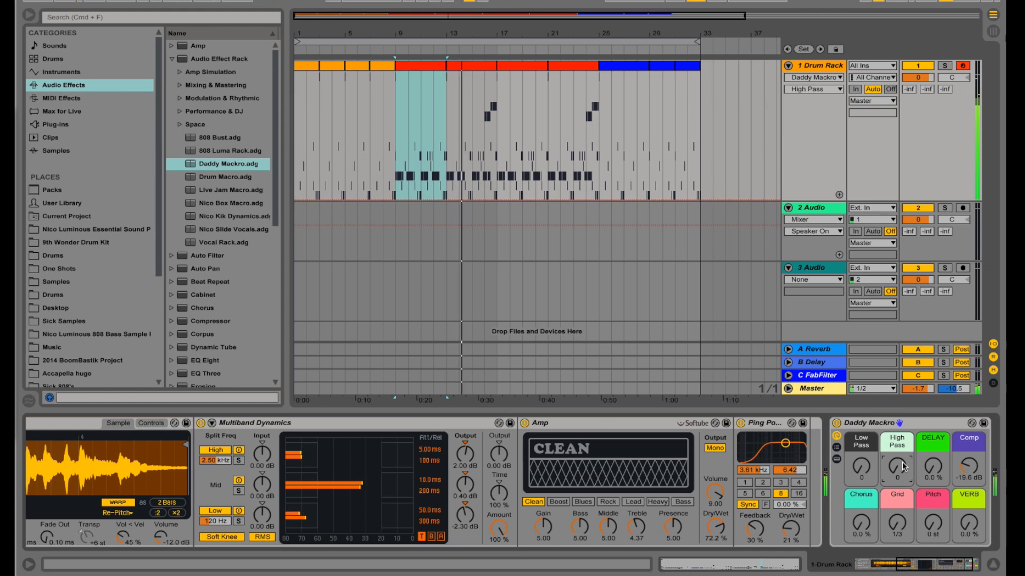
left_click_drag(902, 462, 937, 449)
left_click(935, 466)
left_click(969, 469)
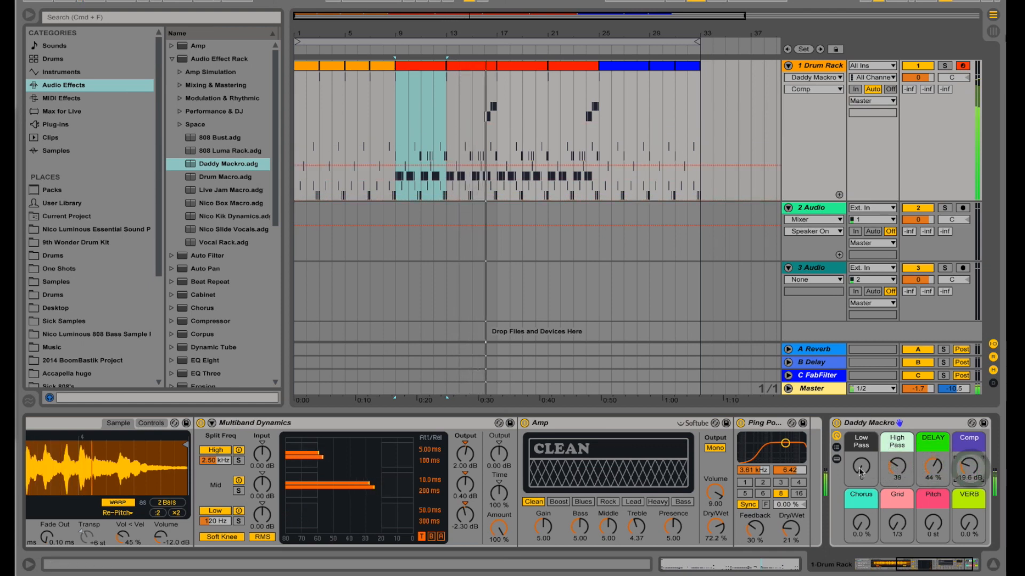
left_click_drag(861, 472, 861, 459)
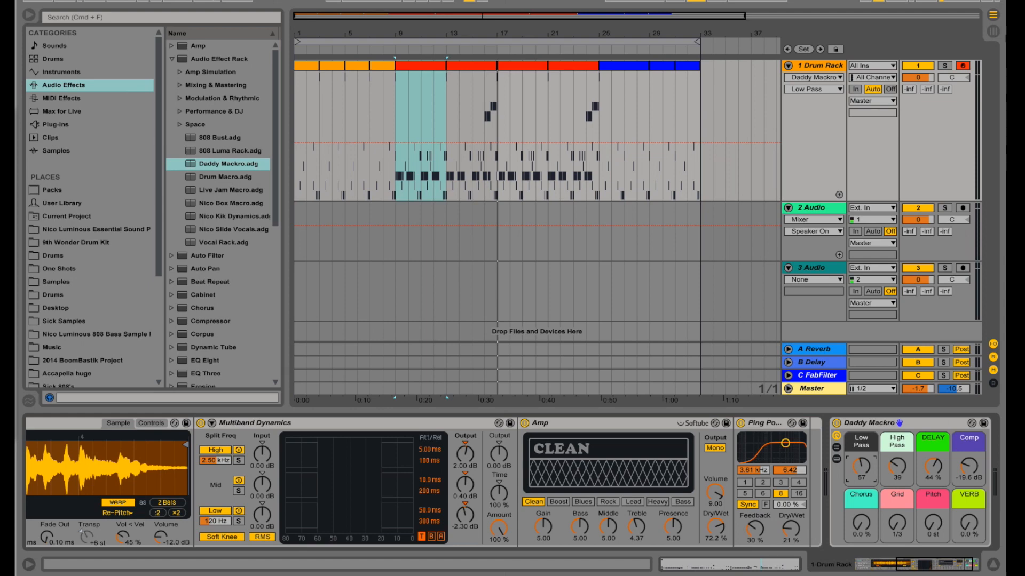
left_click(747, 0)
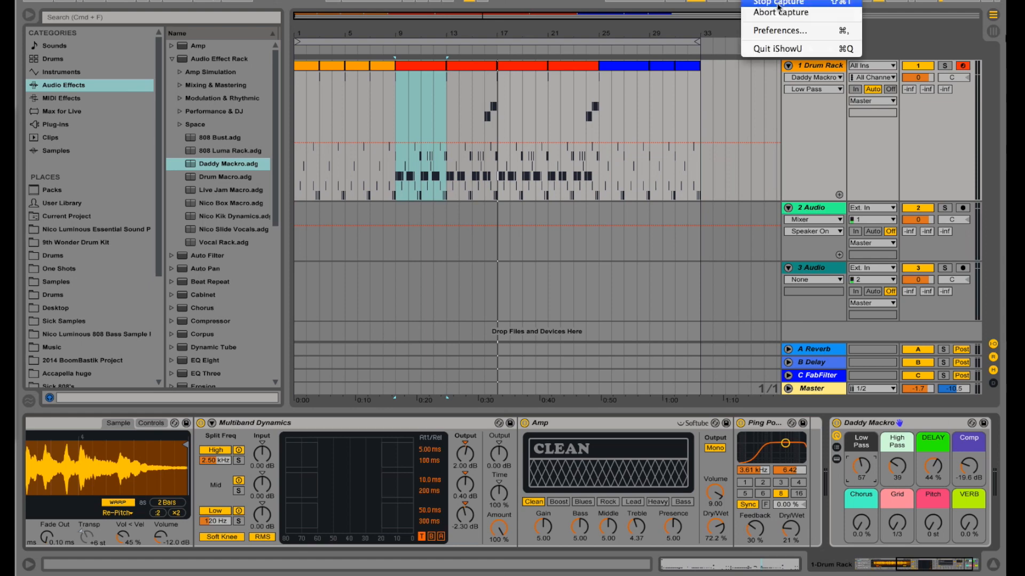